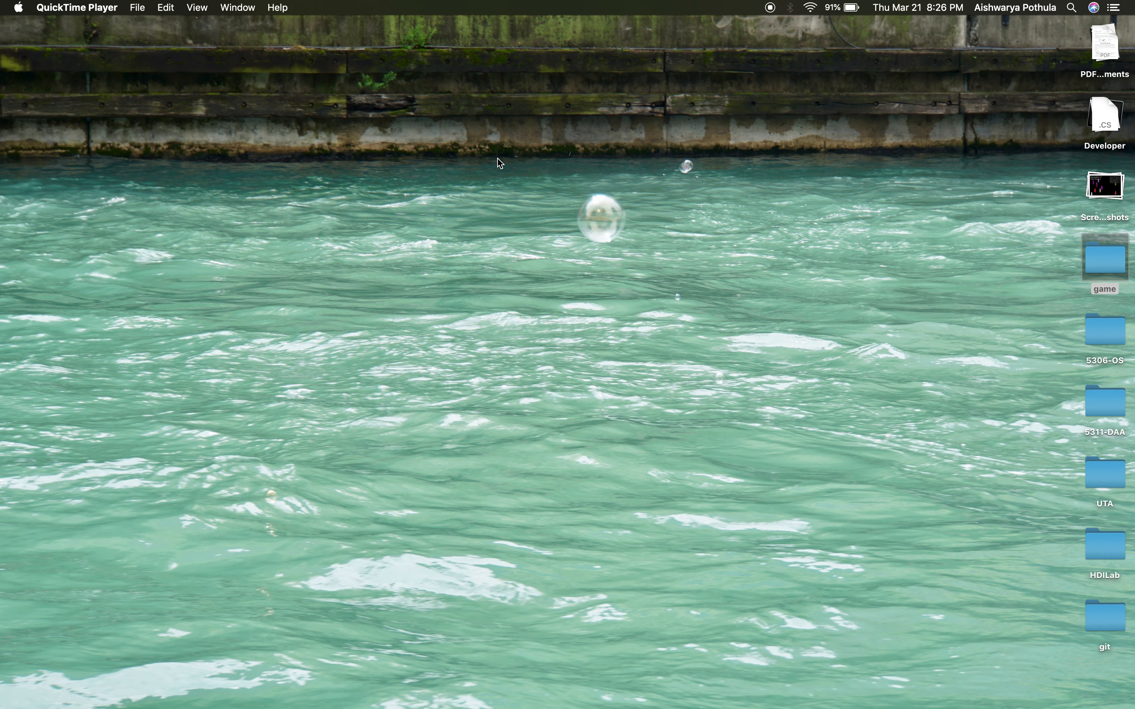
- Launch Unity and create a new 3D project named Animation Game in the Desktop game folder
click(1073, 7)
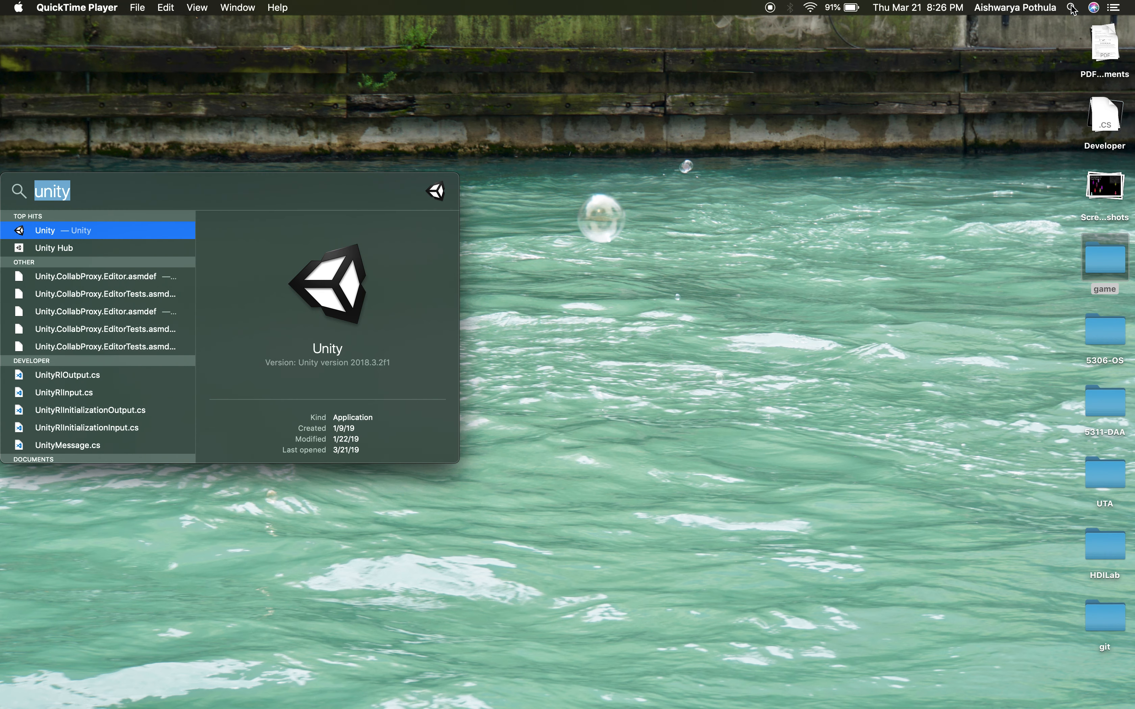
key(Return)
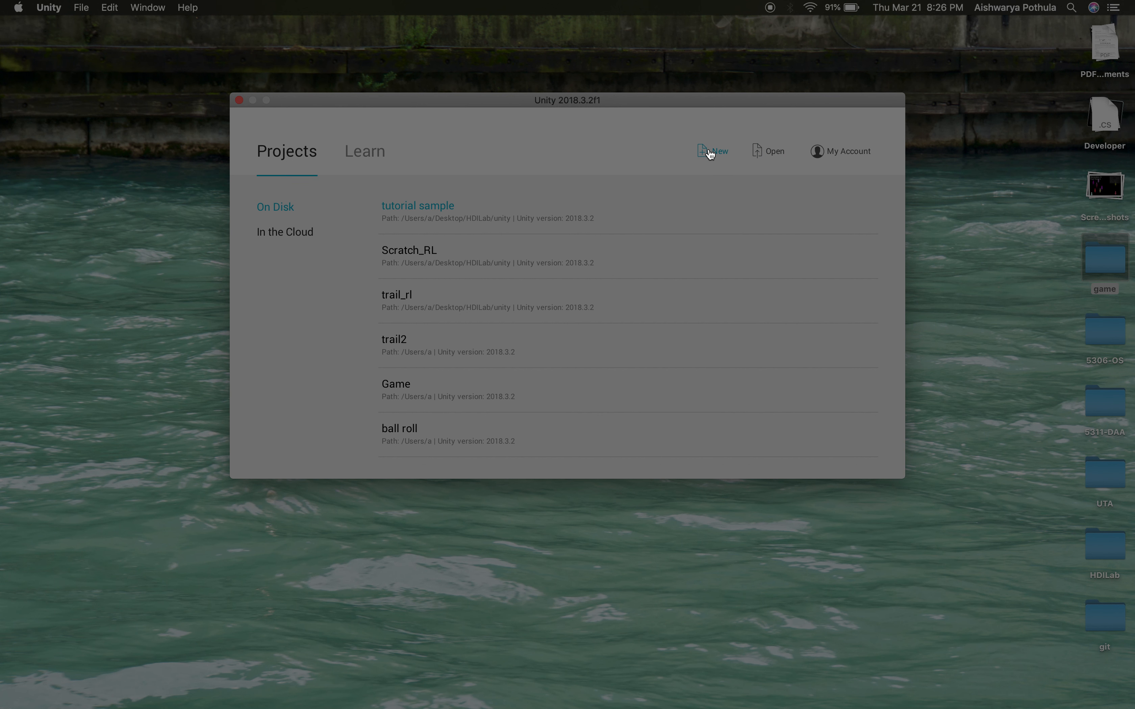
click(711, 152)
click(469, 247)
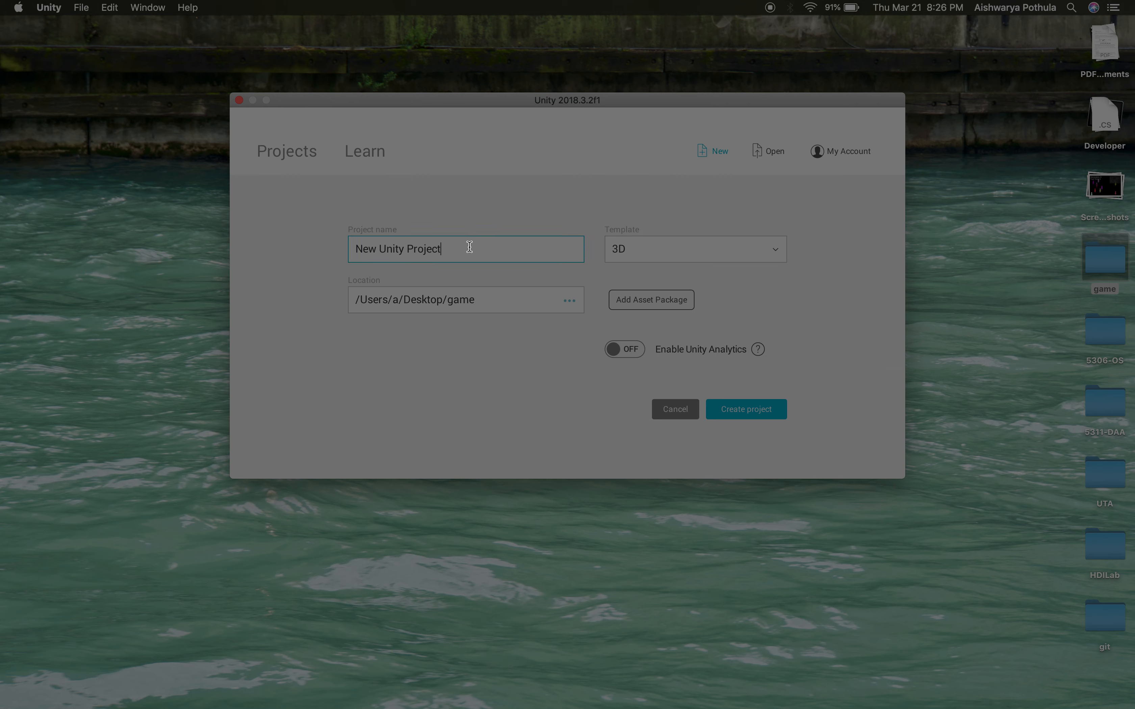
key(super+a)
text(Animation Game)
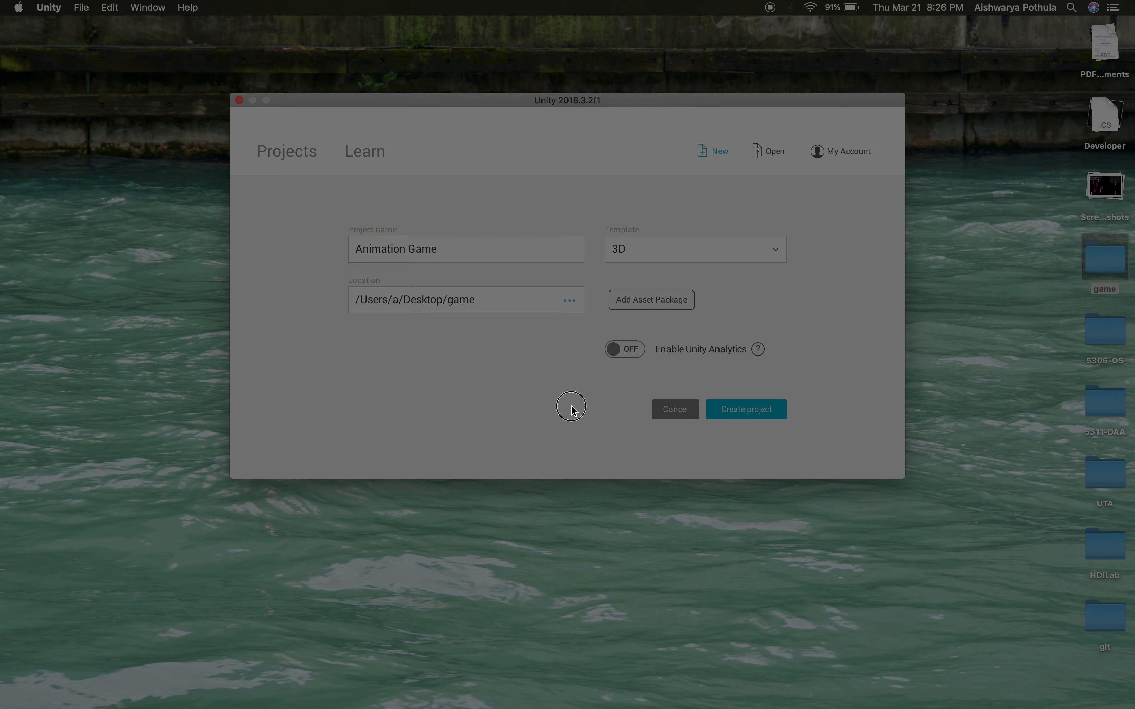
click(777, 410)
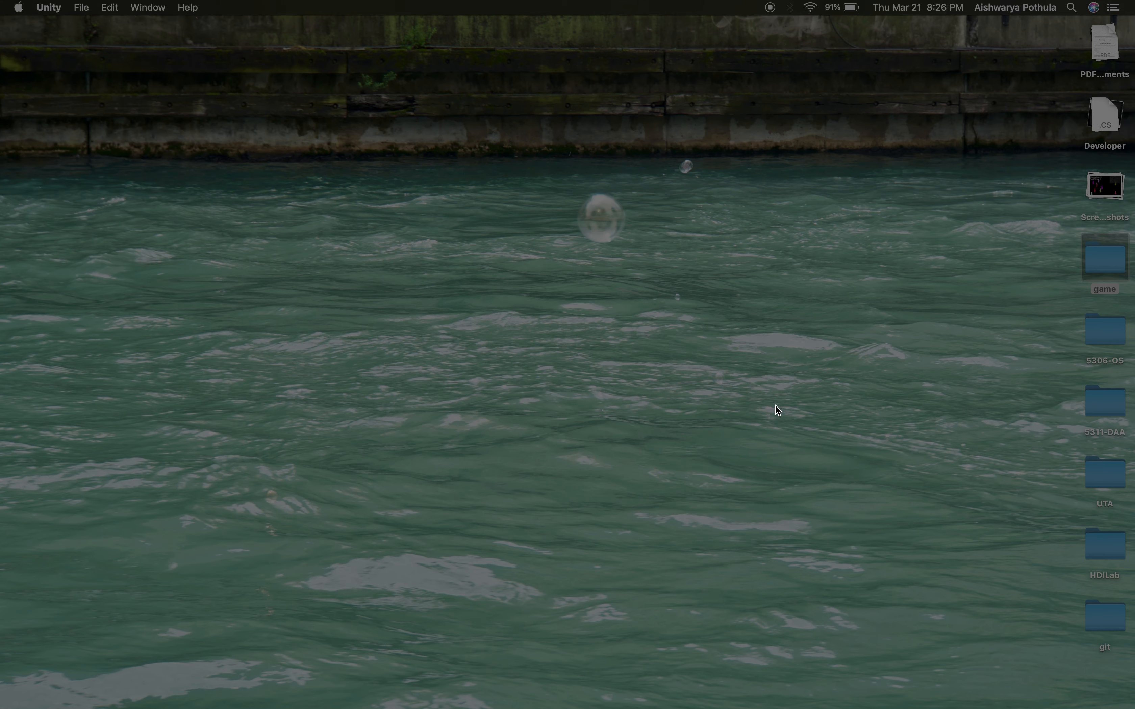
- Check the game folder for the mocap FBX file, close the folder and return to Unity
double_click(1098, 264)
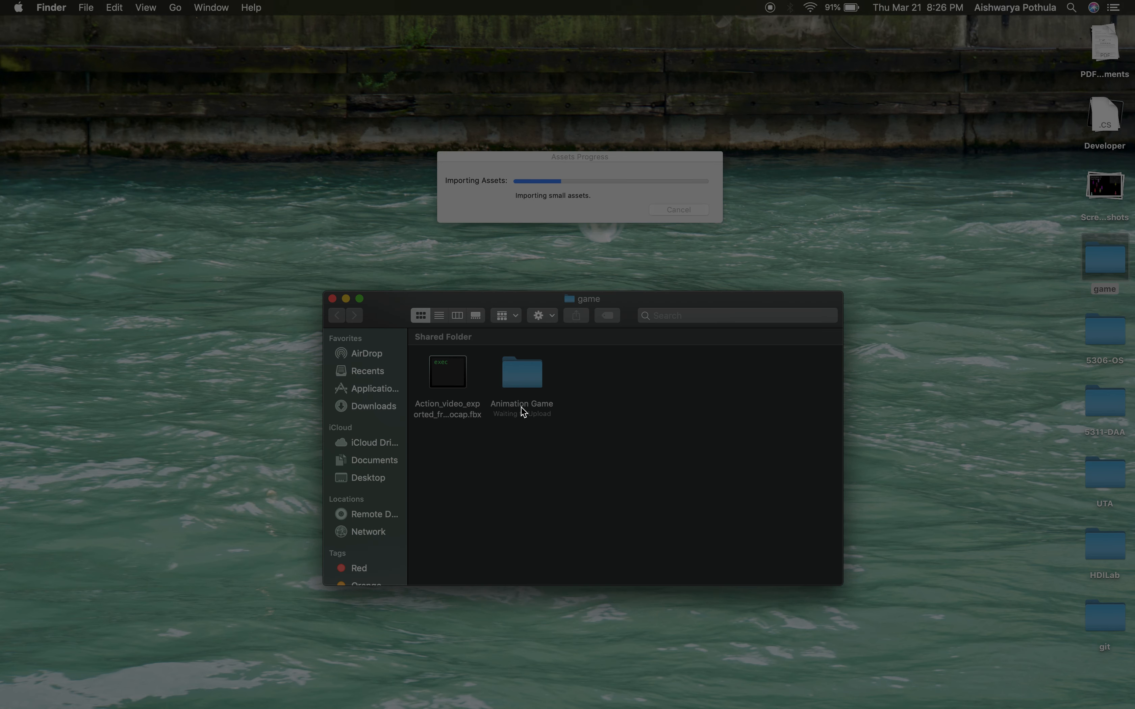
click(443, 374)
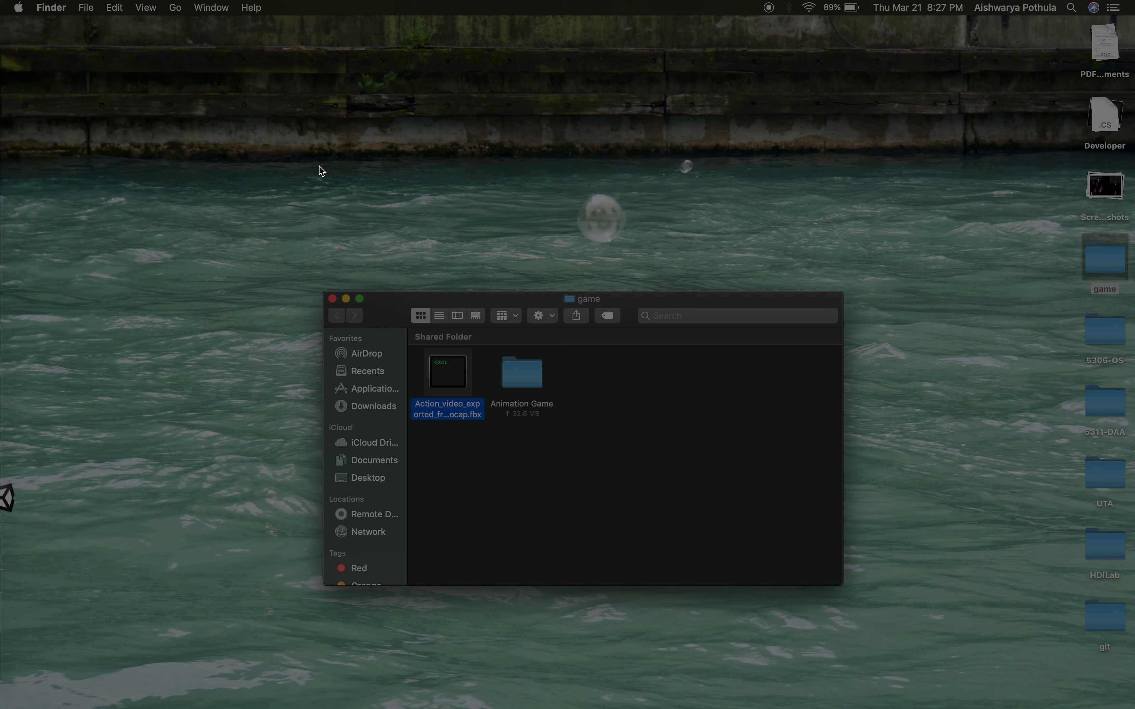
click(332, 299)
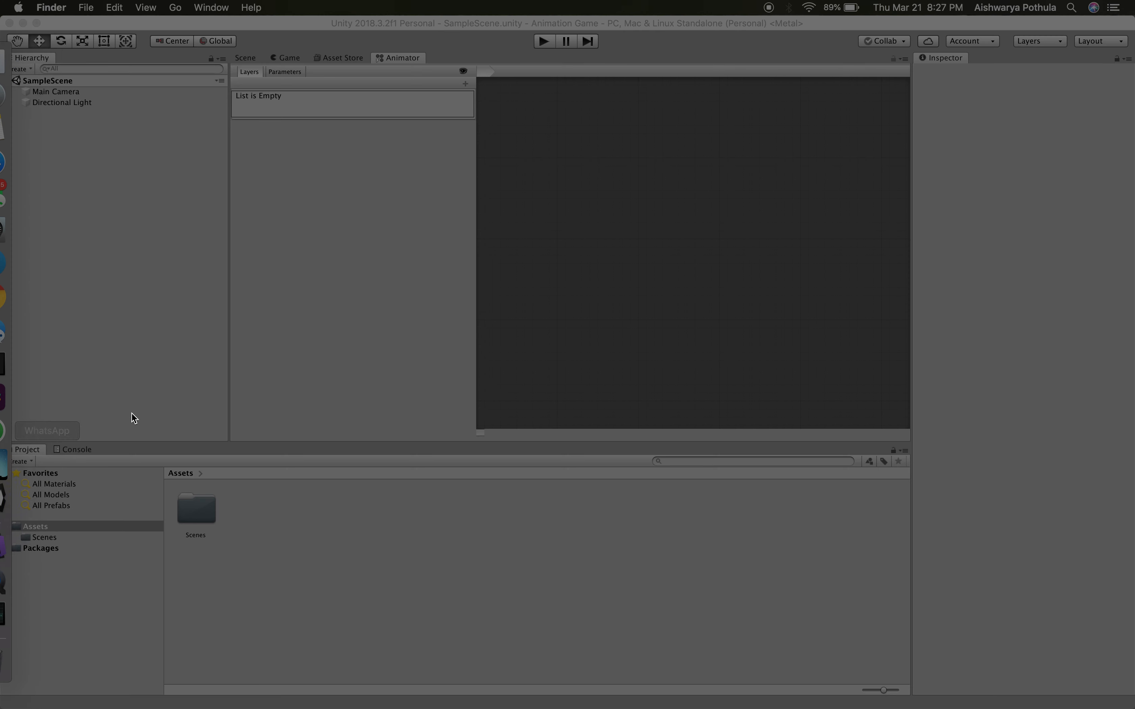
click(105, 293)
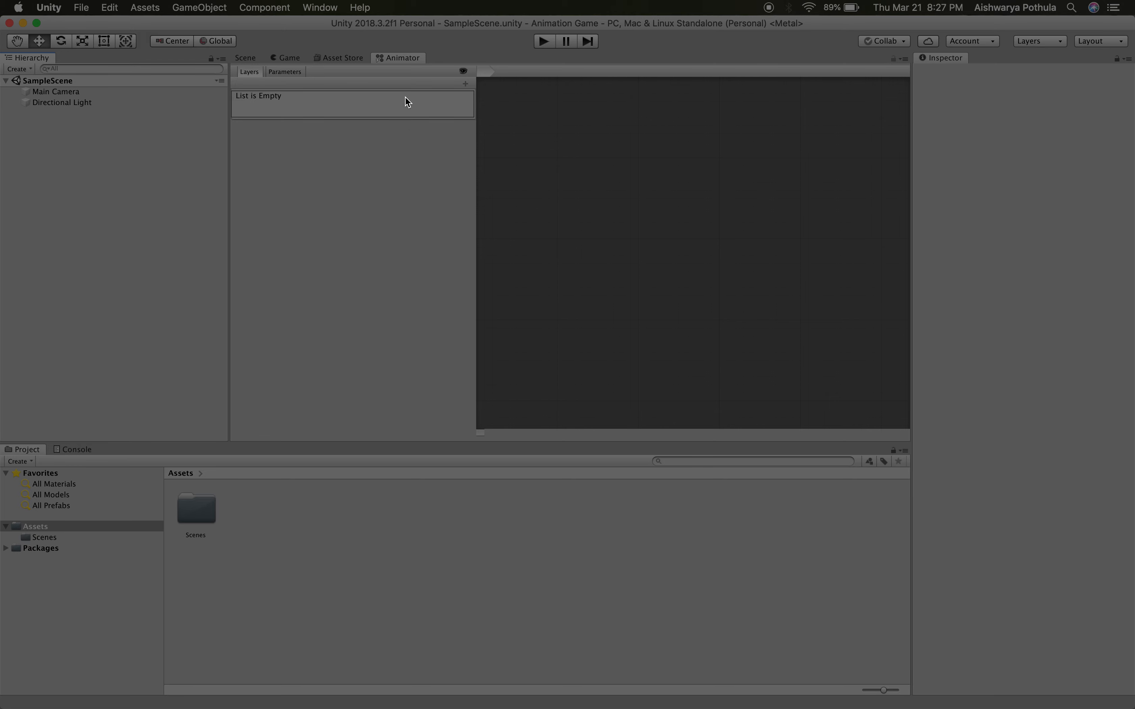
click(350, 61)
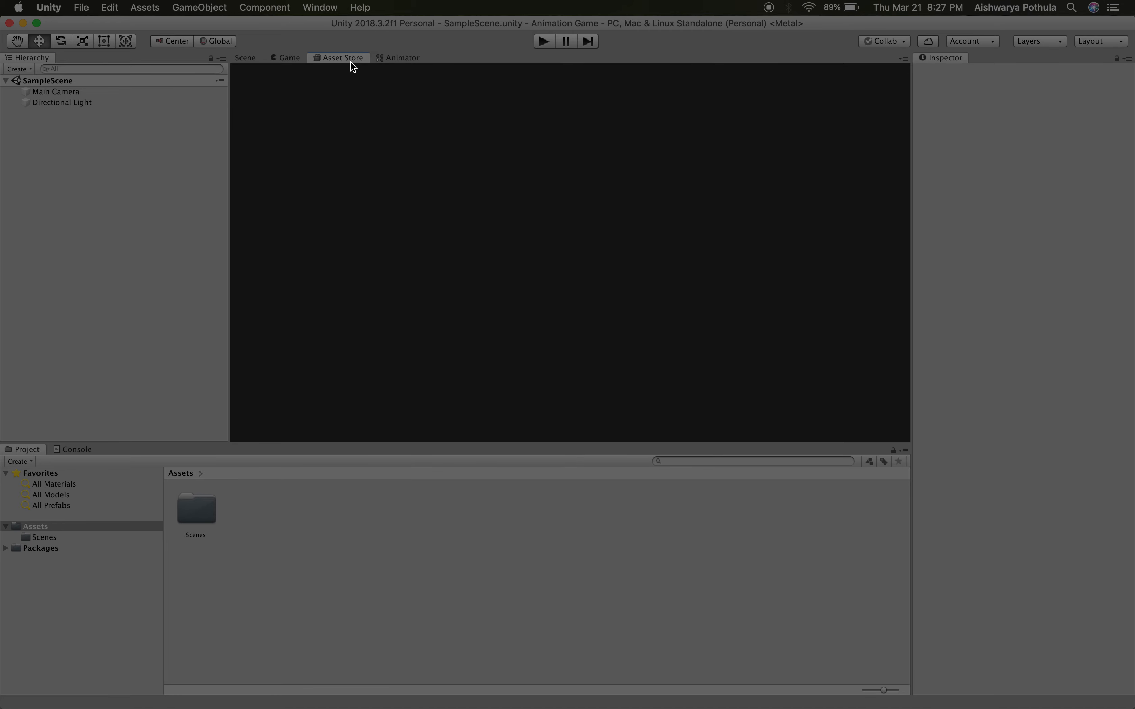
click(395, 64)
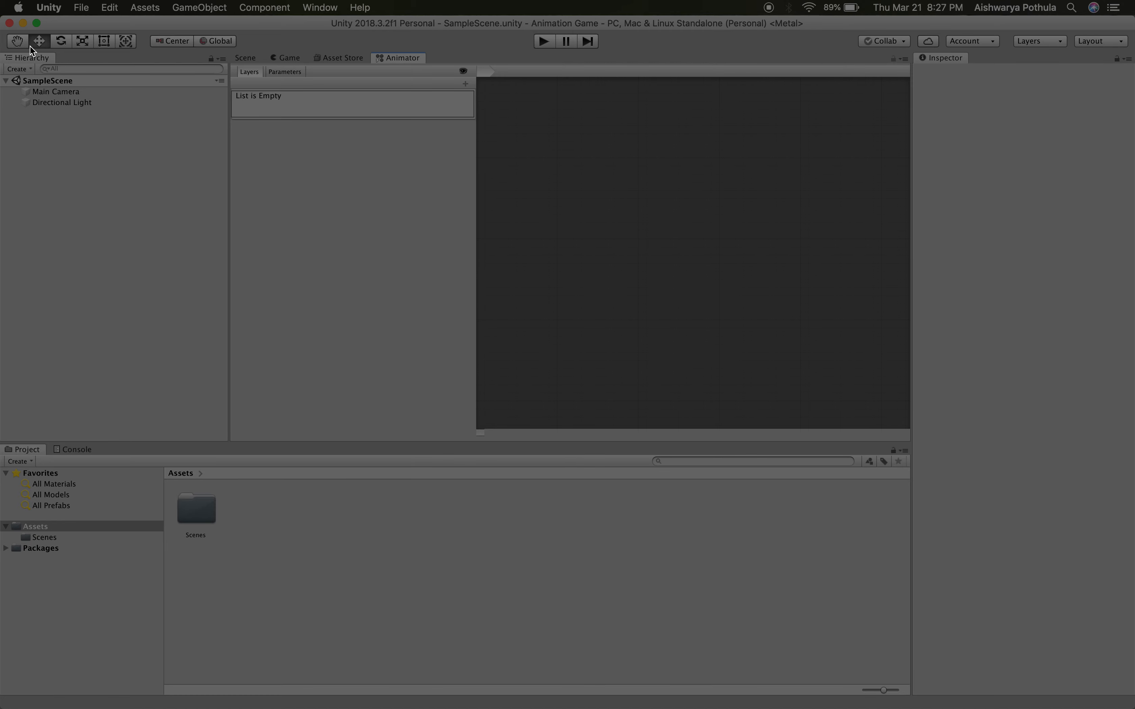
click(317, 6)
mouse_move(354, 174)
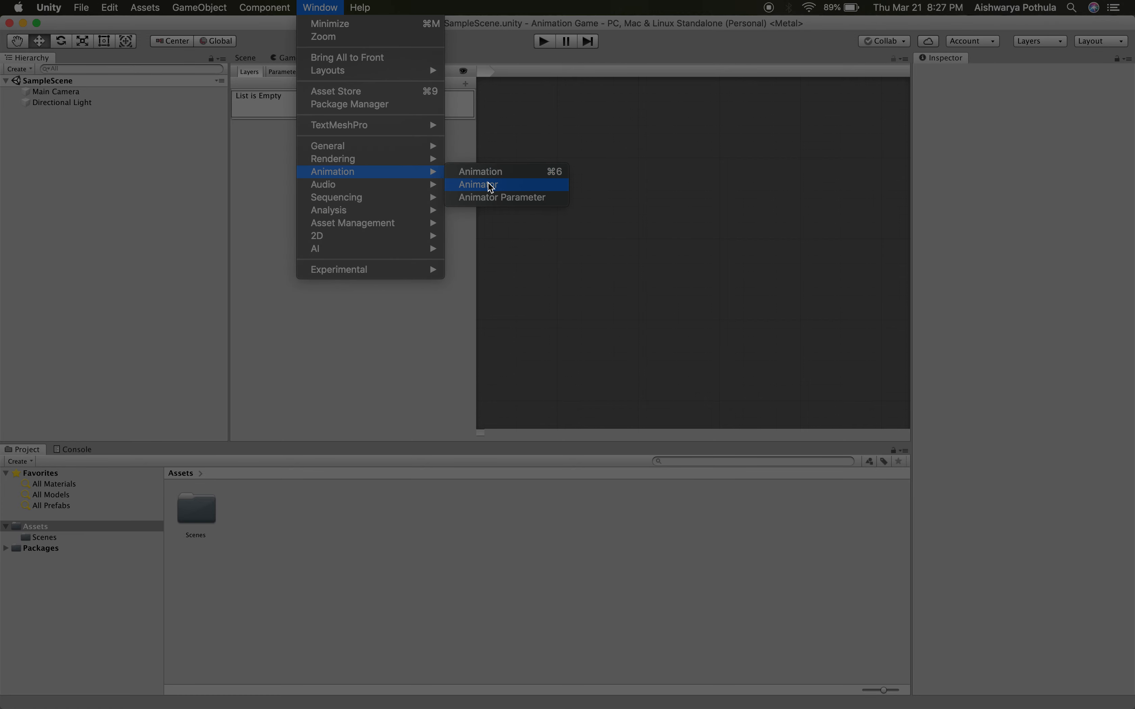
click(535, 235)
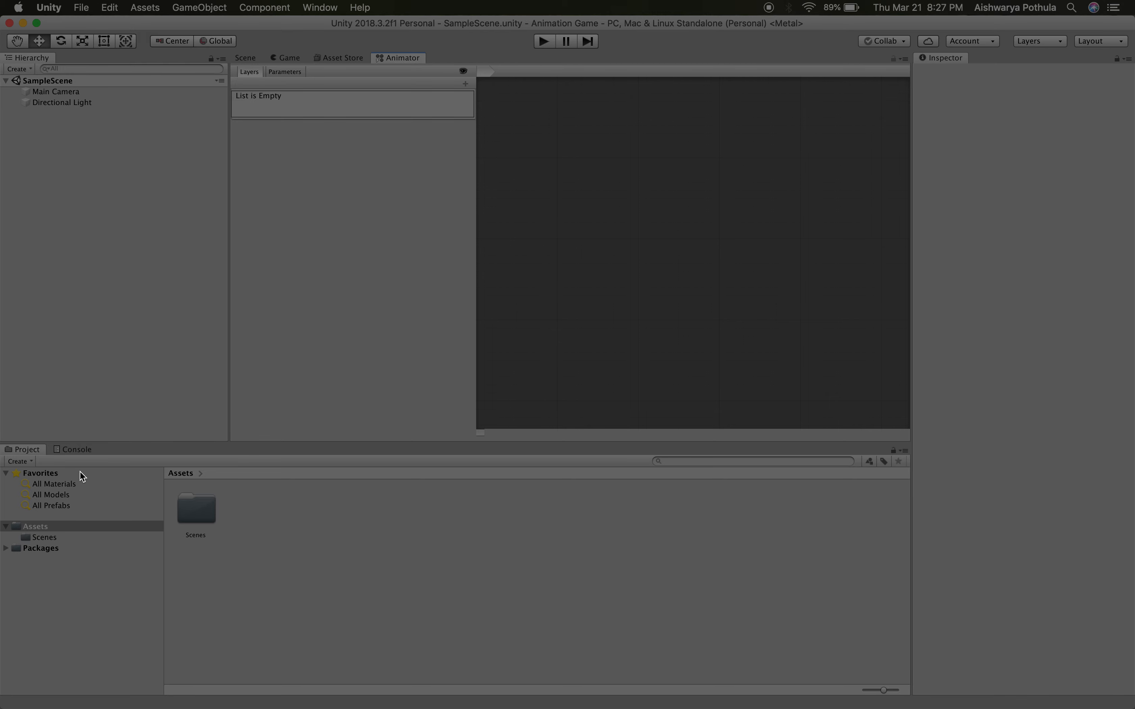
- Import the mocap FBX file from the Desktop game folder as a new asset into the Assets folder
right_click(74, 528)
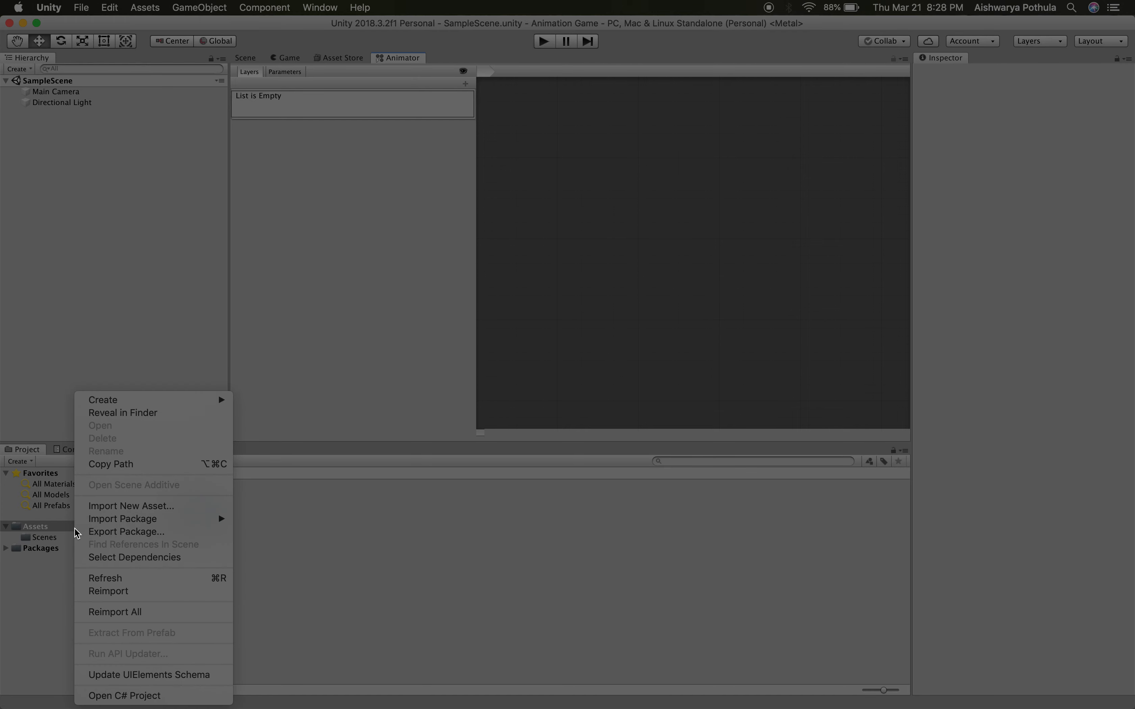
click(138, 506)
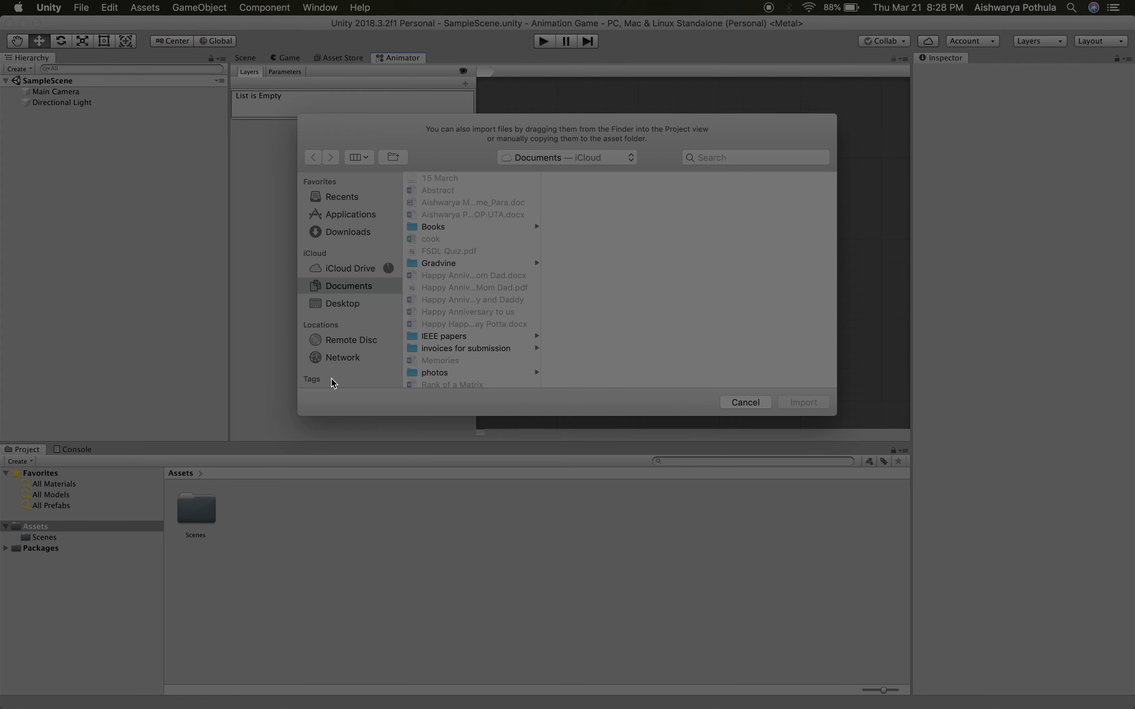
click(345, 303)
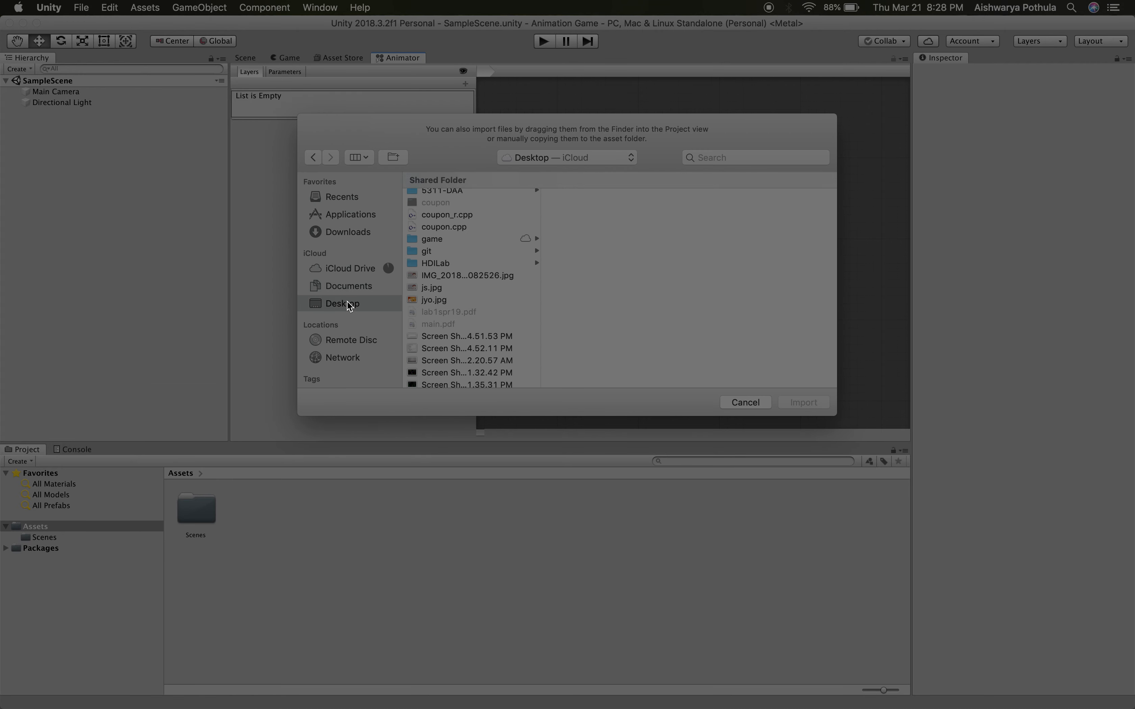
click(434, 240)
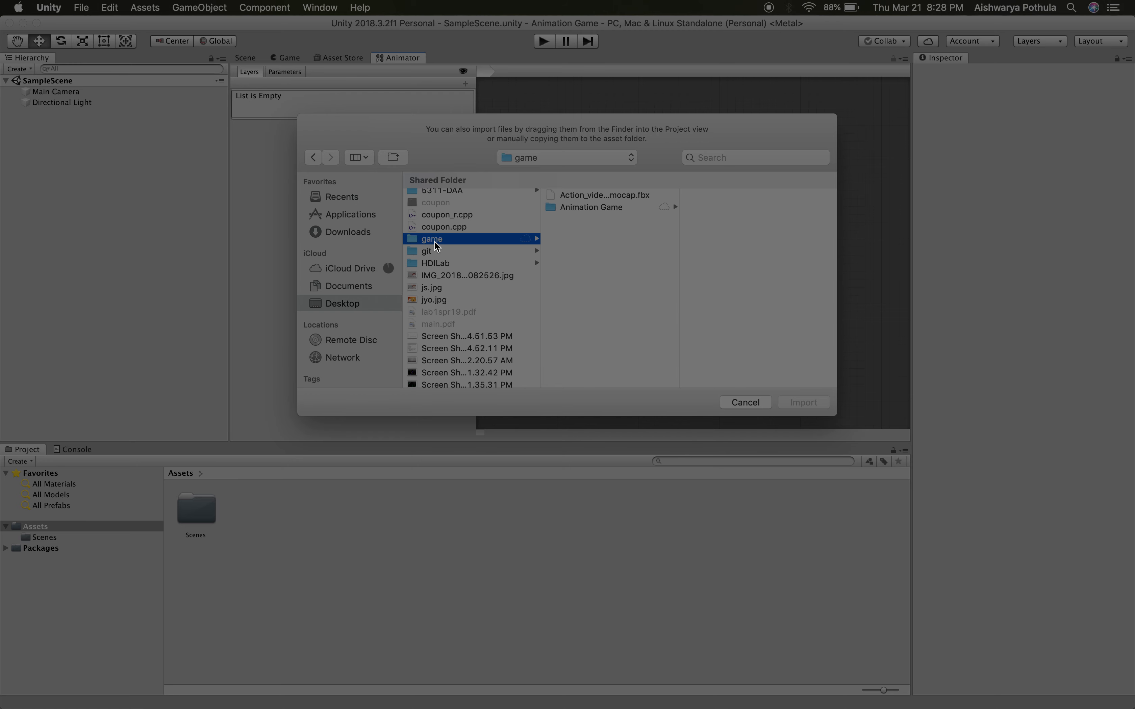
click(610, 195)
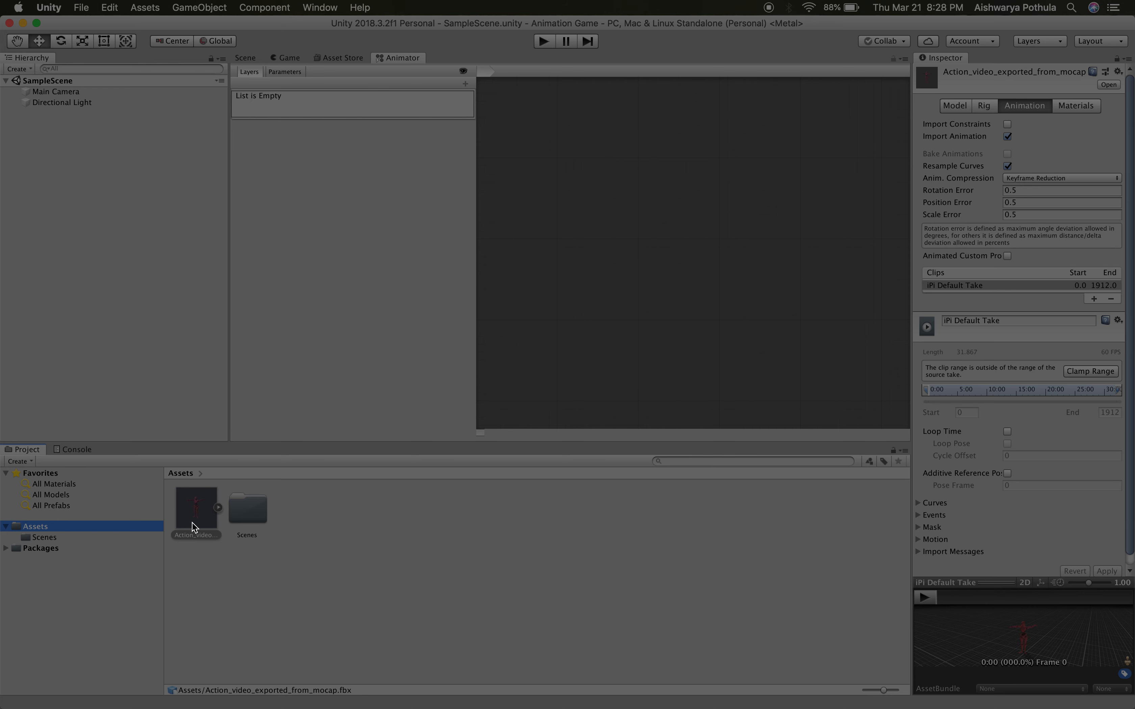
click(393, 538)
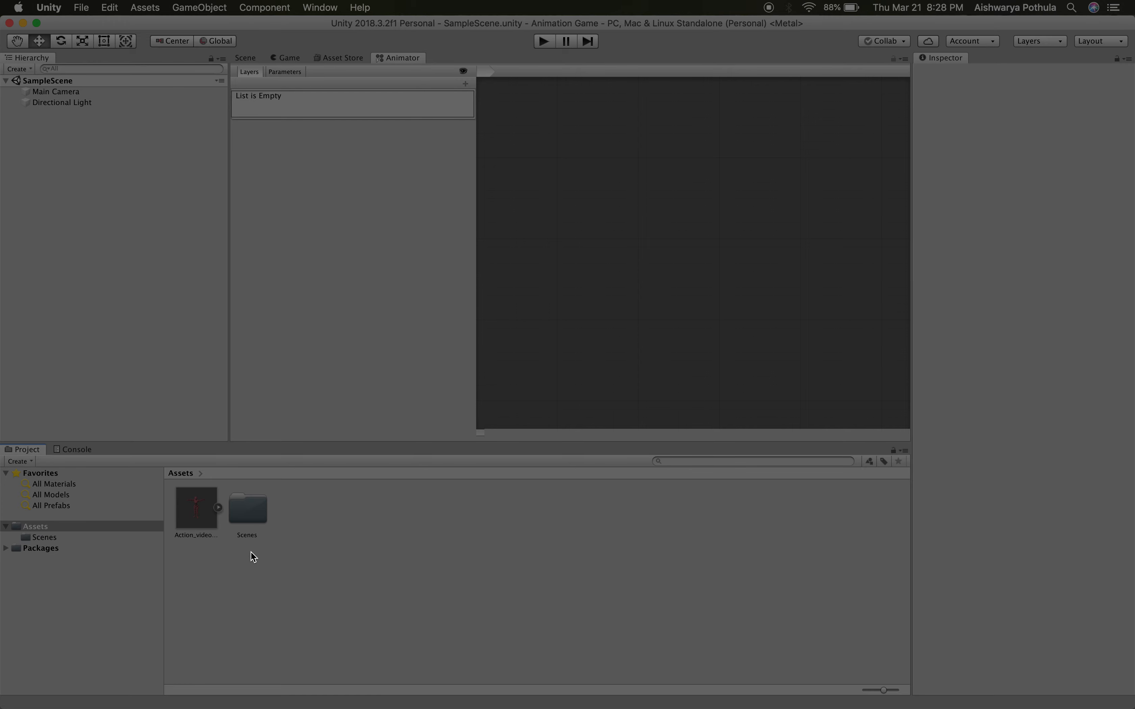
- Preview the iPi Default Take animation of the imported mocap asset and switch the editor to full screen
click(203, 521)
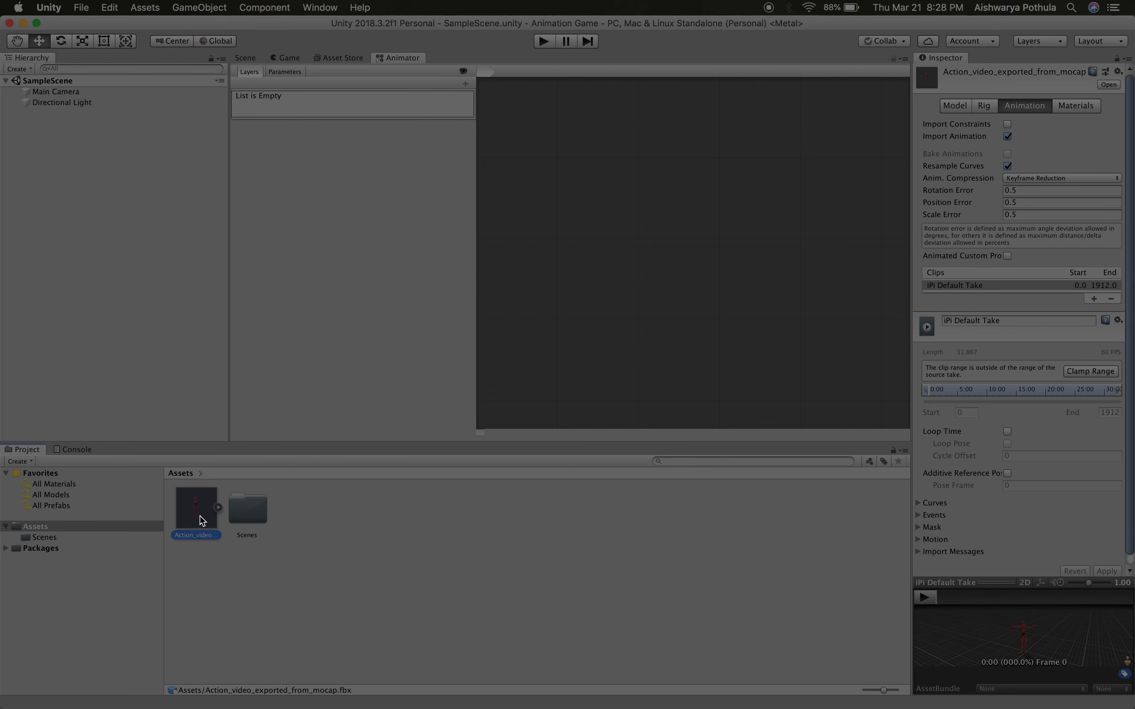
click(1009, 113)
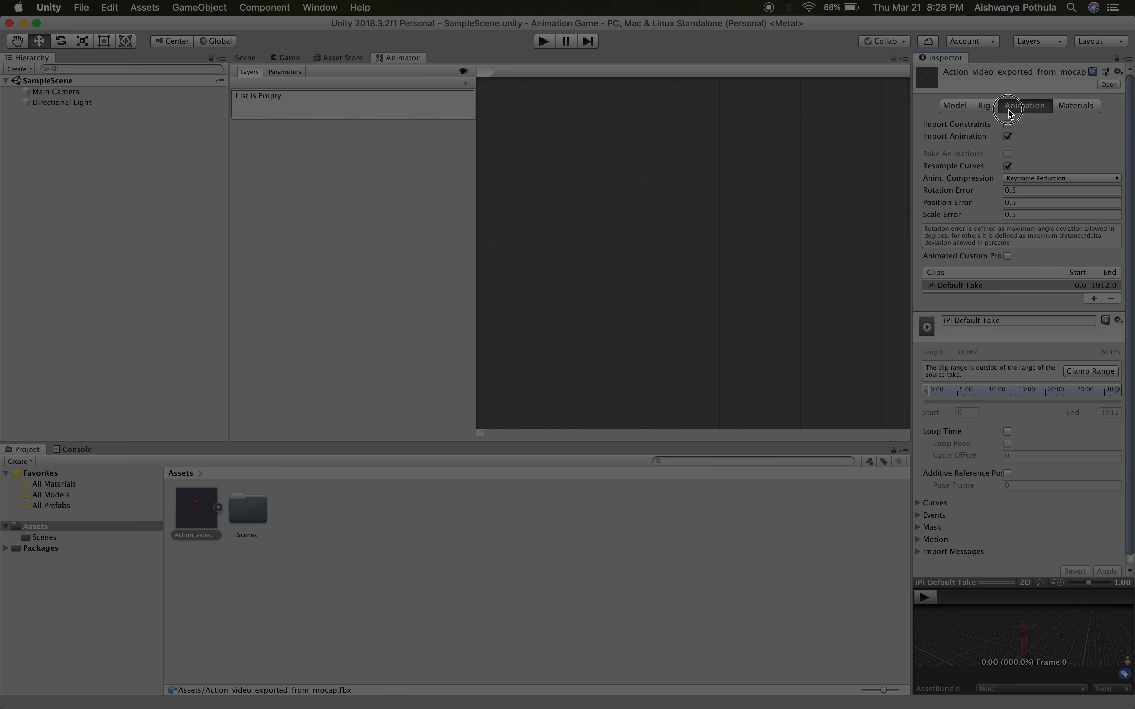
click(926, 601)
click(925, 599)
click(37, 23)
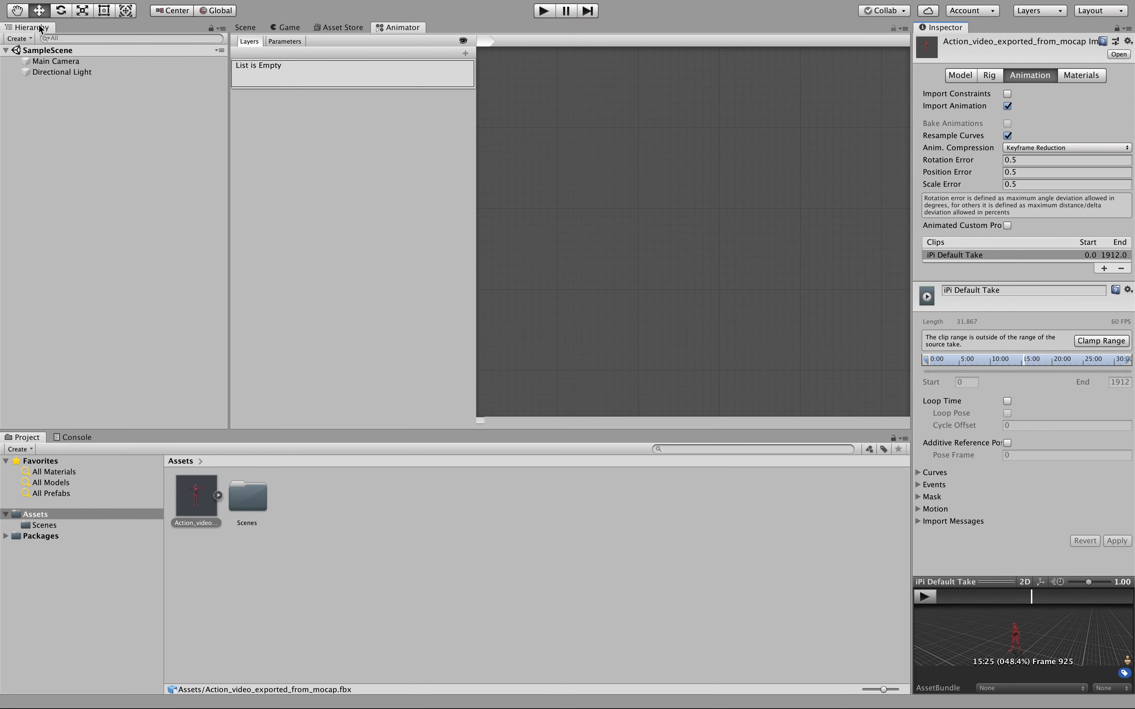
- Rename the iPi Default Take clip as stance and clamp its range to the source take
click(1015, 290)
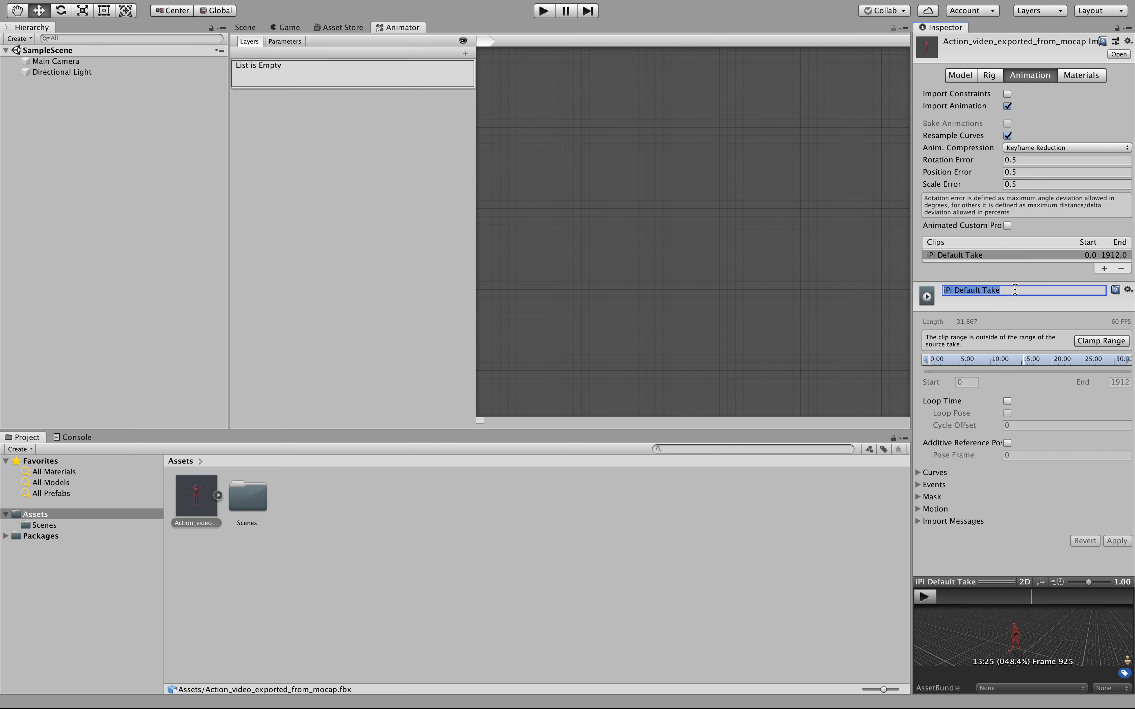
text(stance)
click(1093, 342)
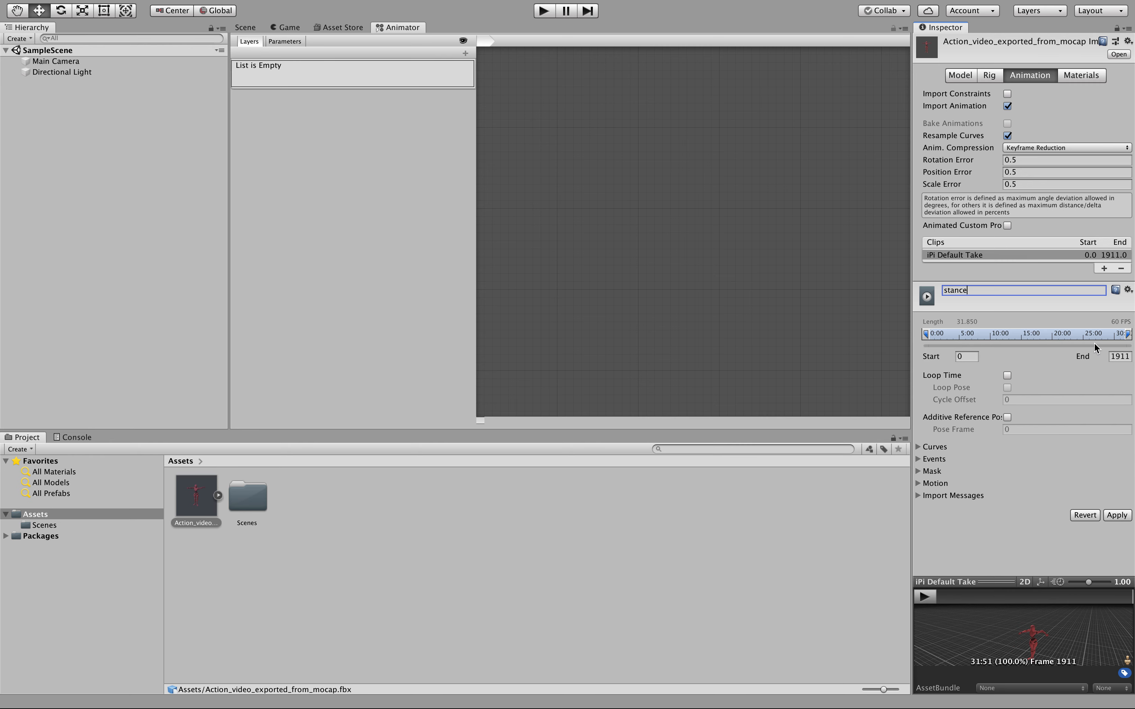
- Set the stance clip's range to start at frame 216 and end at 430, preview it, and apply the import settings
click(969, 356)
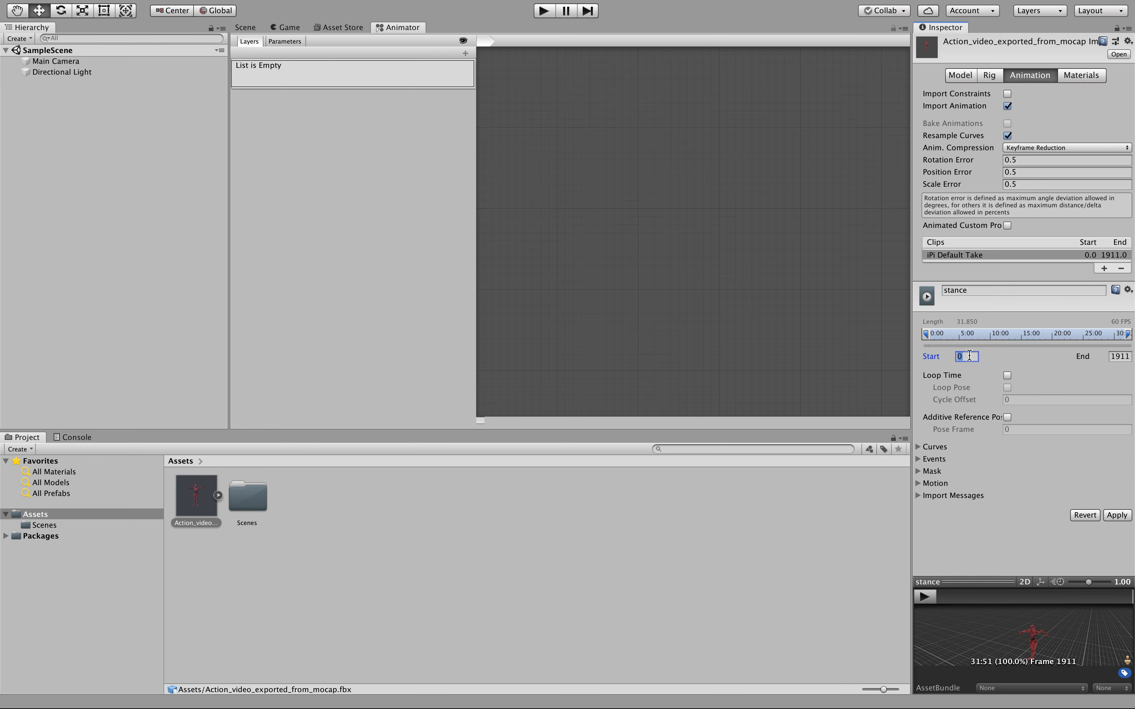
text(216)
click(1125, 357)
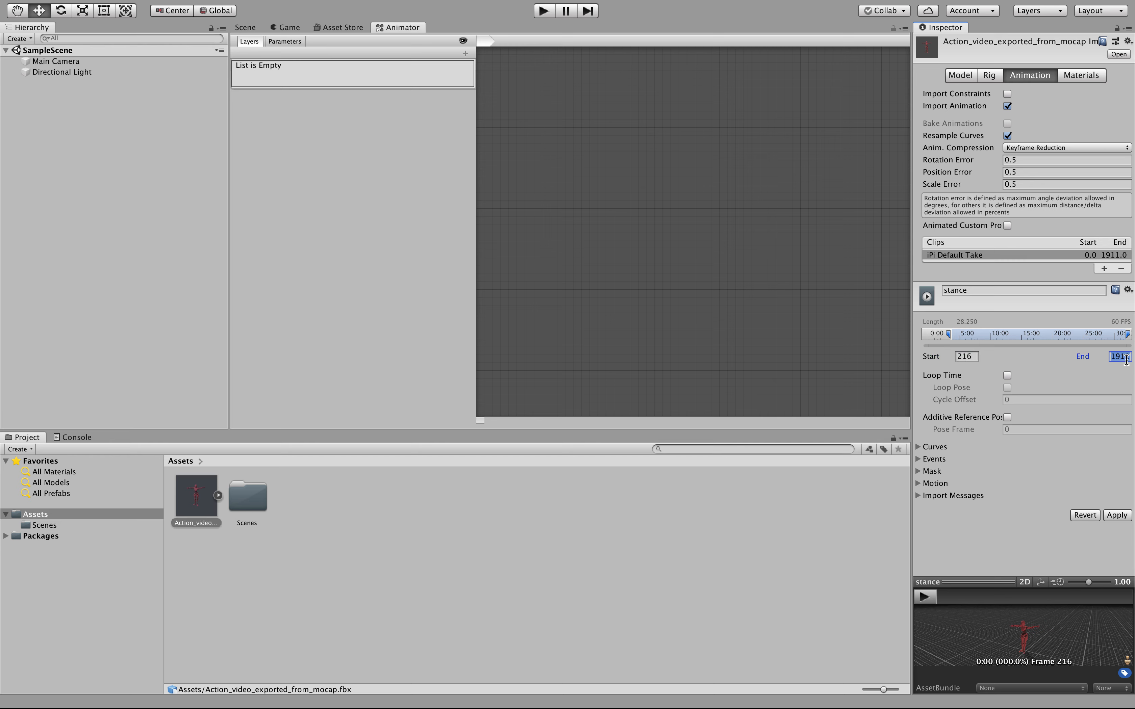
text(430)
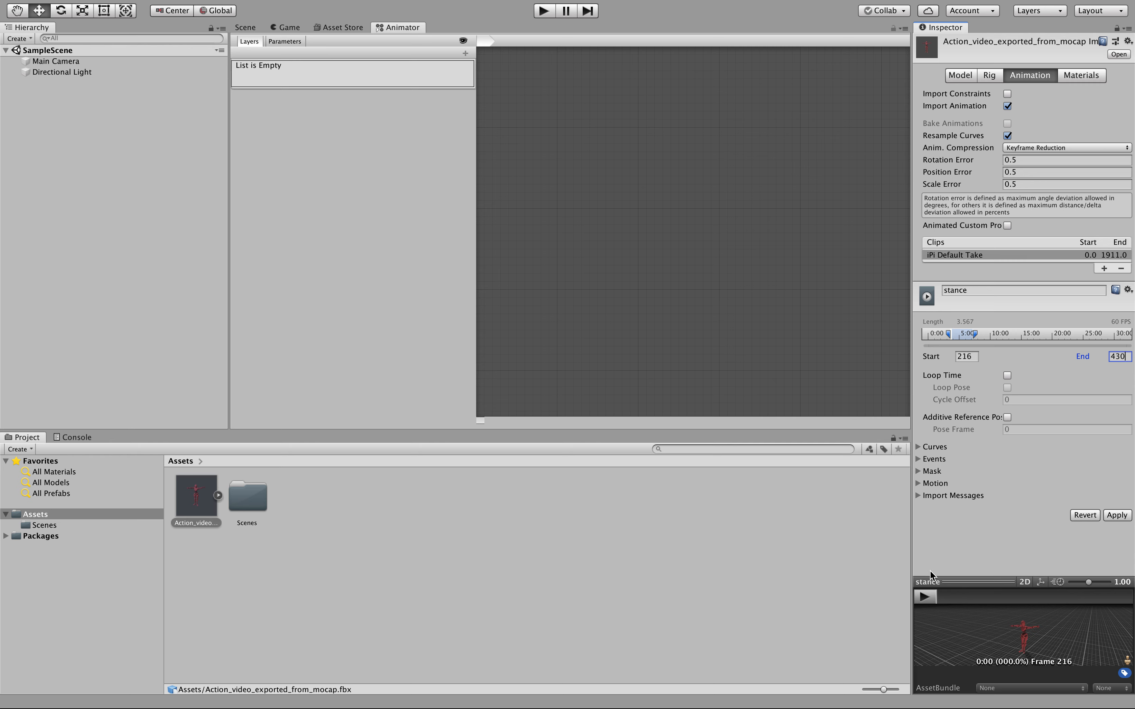
click(923, 597)
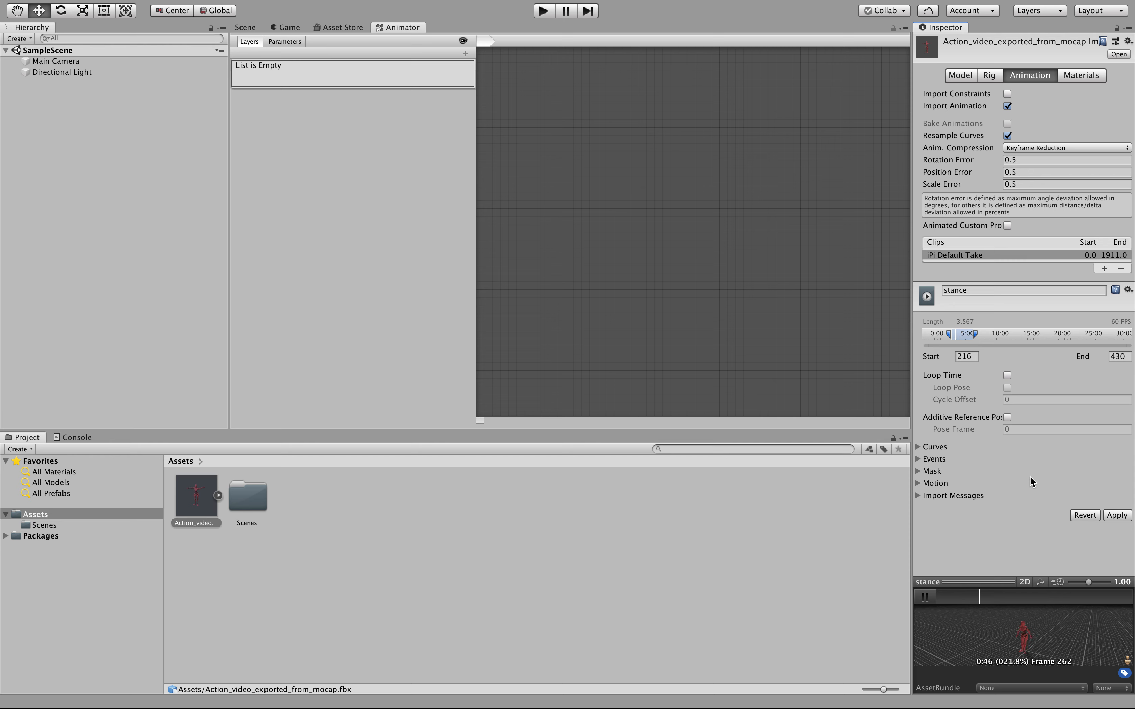
click(1116, 515)
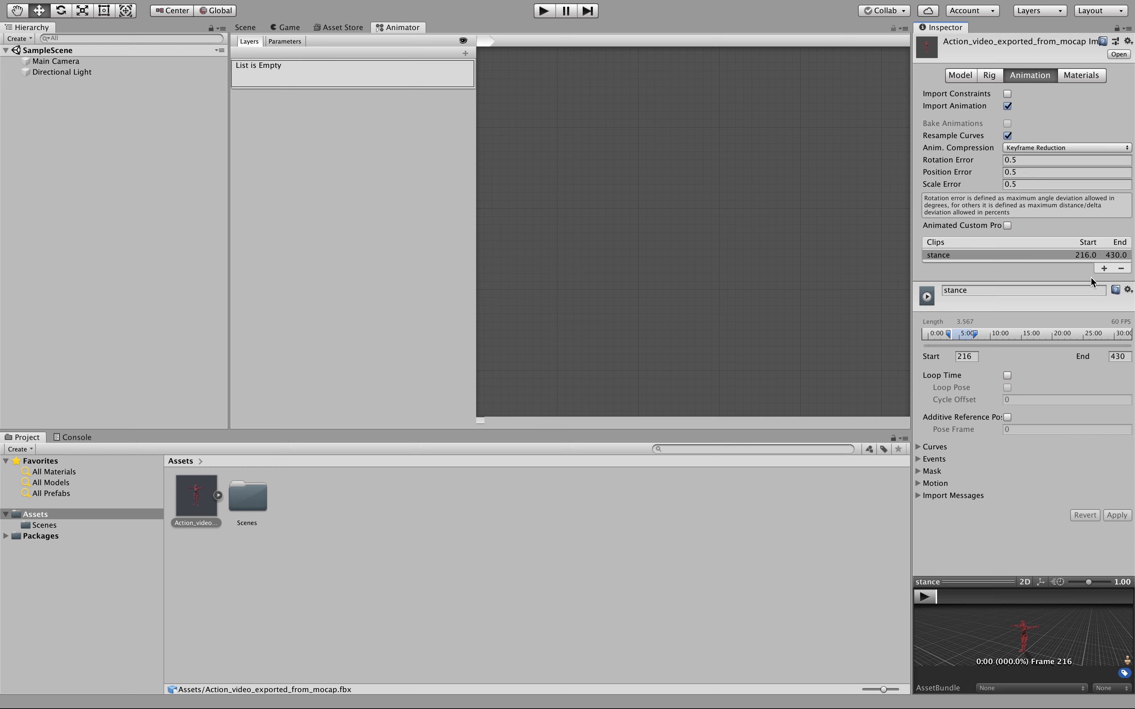
- Add a second animation clip named box and clamp its range to the source take
click(1103, 269)
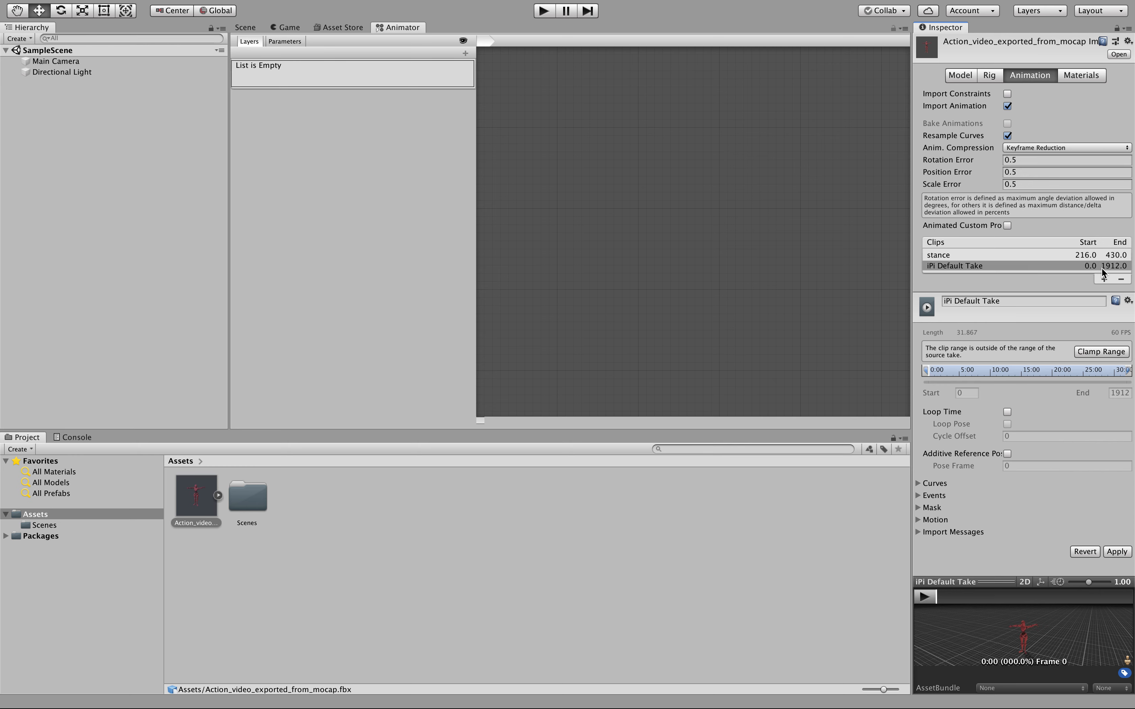
click(1003, 300)
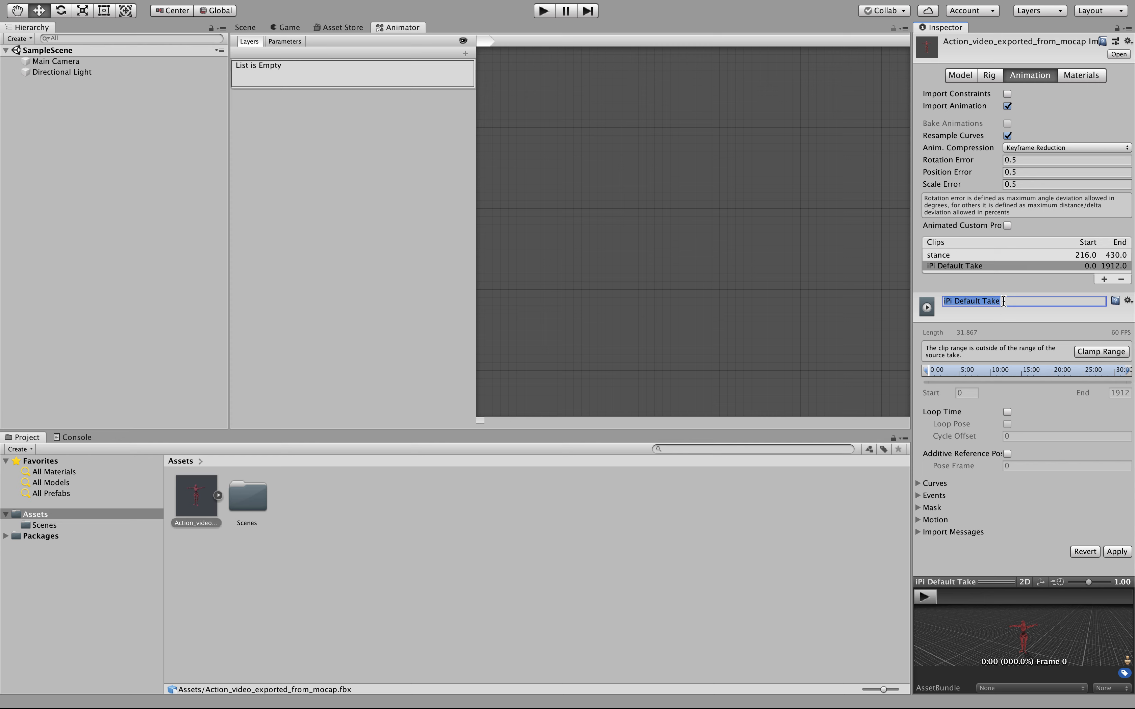
text(box)
click(1107, 353)
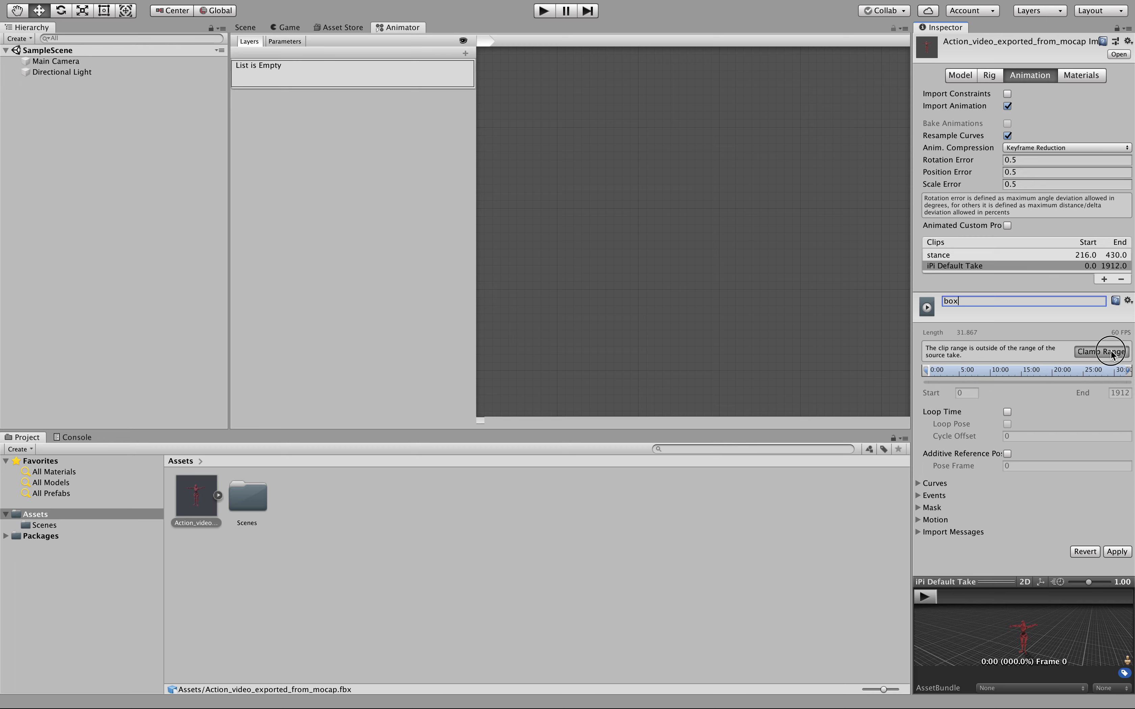
- Set the box clip's range to start at frame 430 and end at frame 525
click(964, 367)
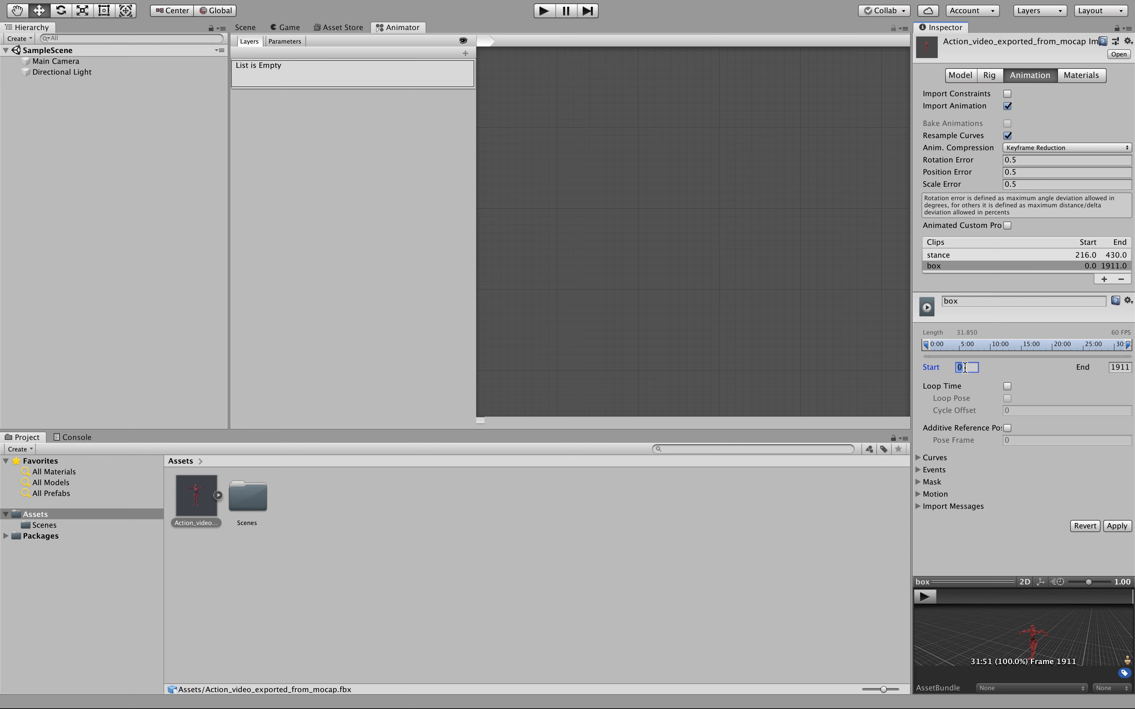
text(430)
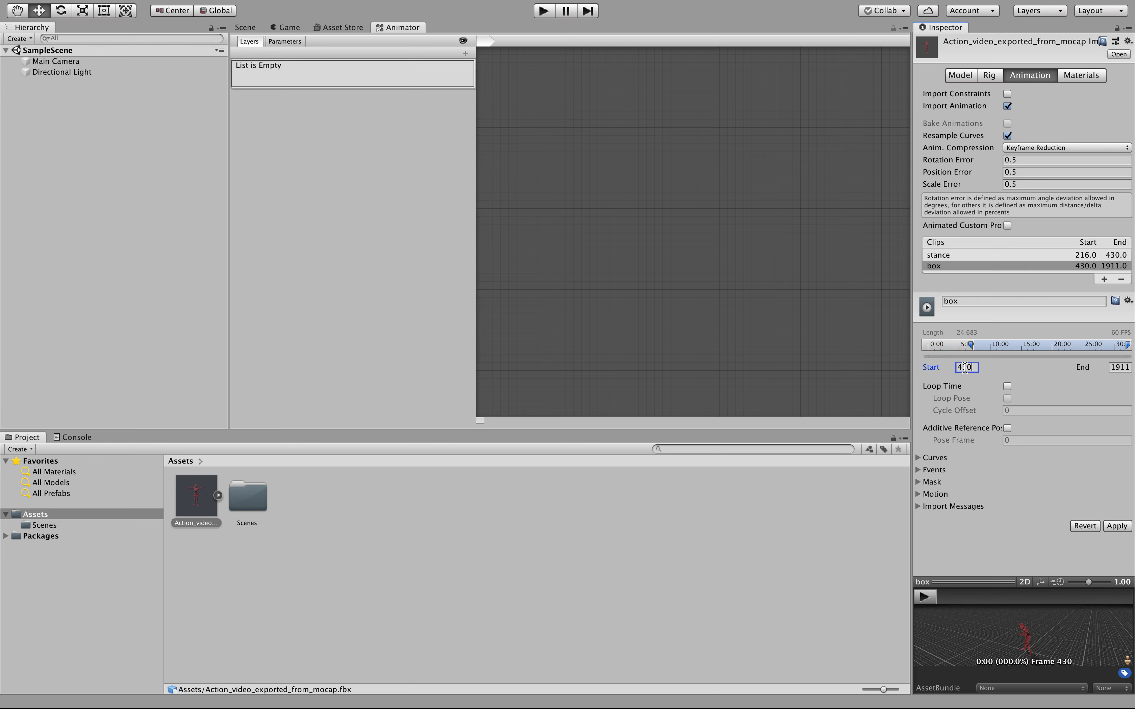
key(Tab)
text(525)
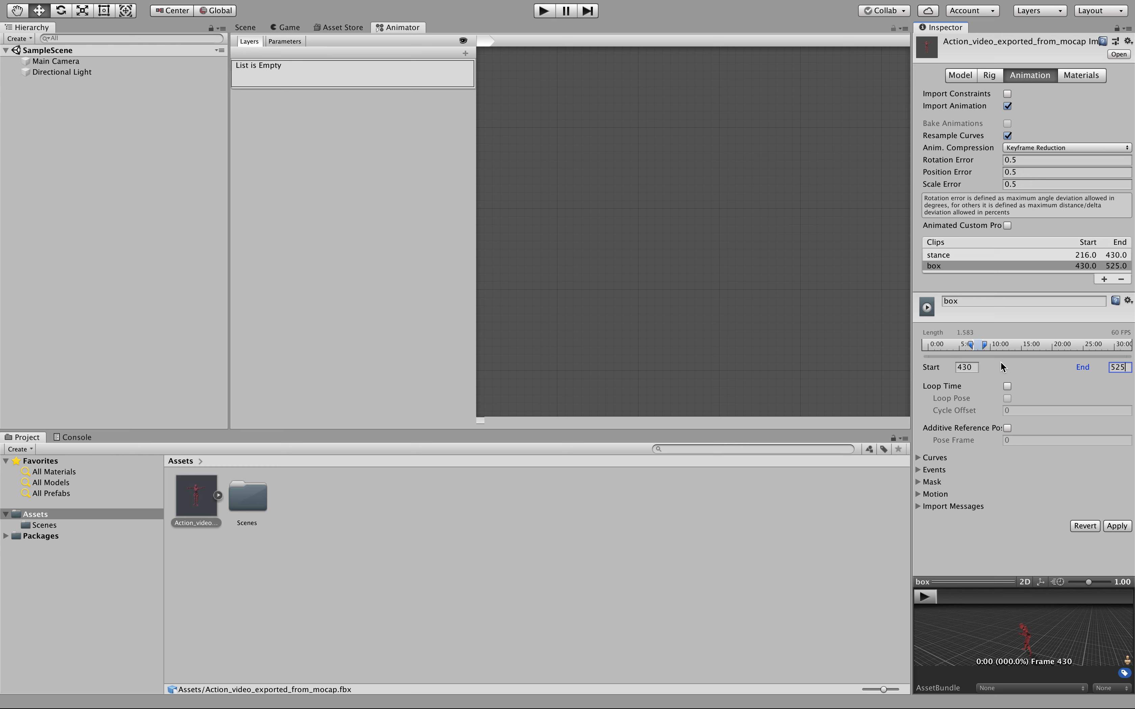
- Preview the box clip and apply the import settings
click(930, 597)
click(1111, 527)
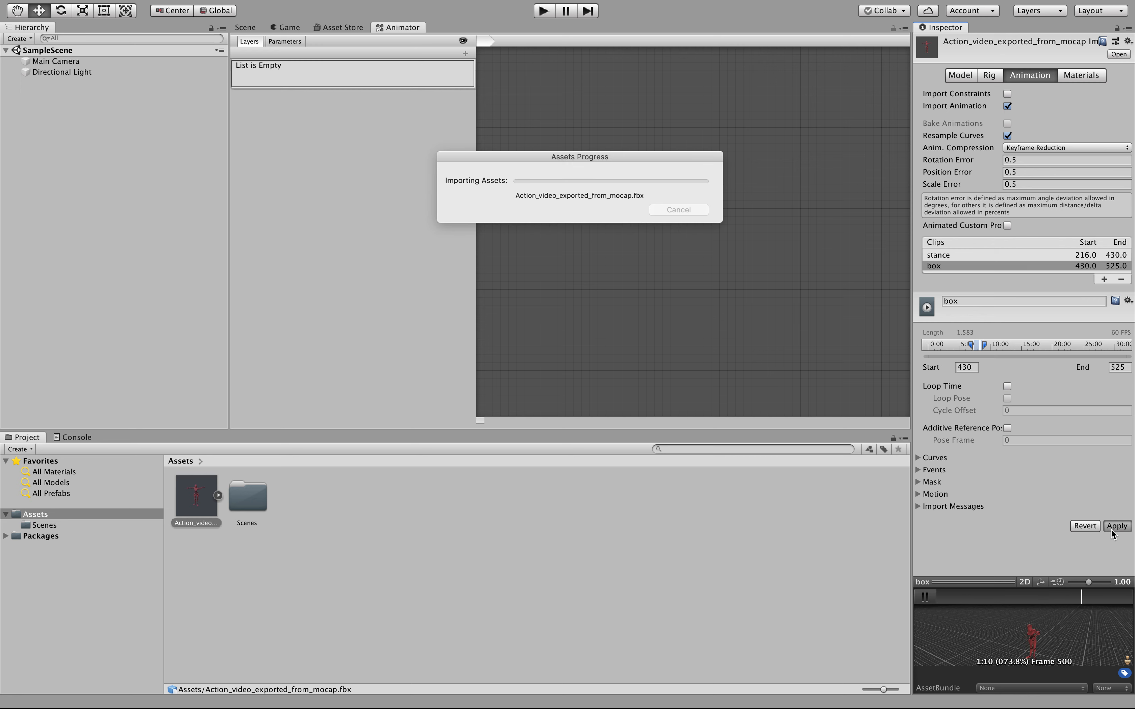
- Add a third animation clip named step and clamp its range to the source take
click(1103, 279)
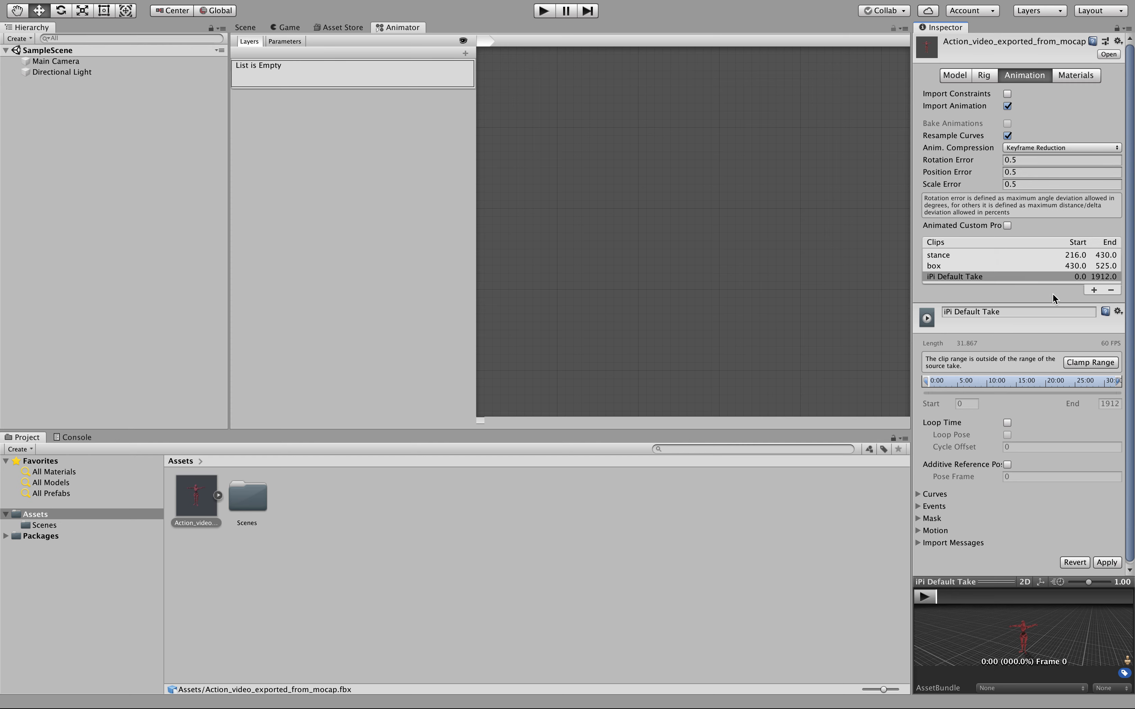
click(1004, 314)
text(step)
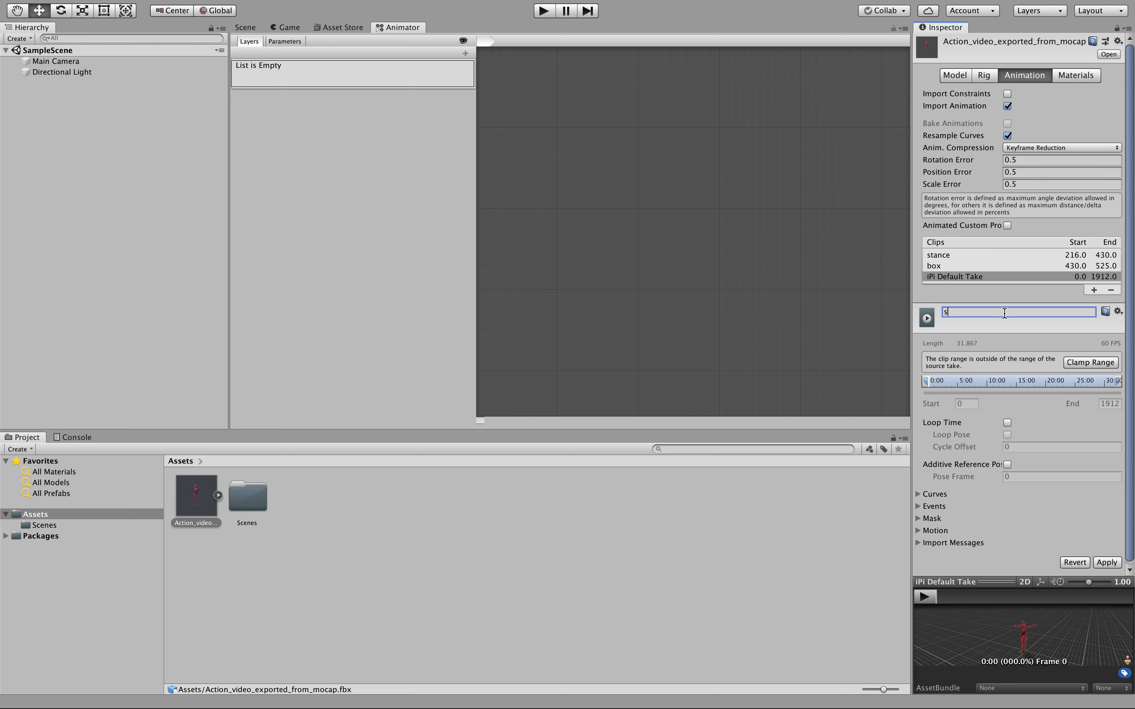
click(1082, 363)
- Set the step clip's range to start at frame 730 and end at frame 900, and apply the import settings
click(976, 377)
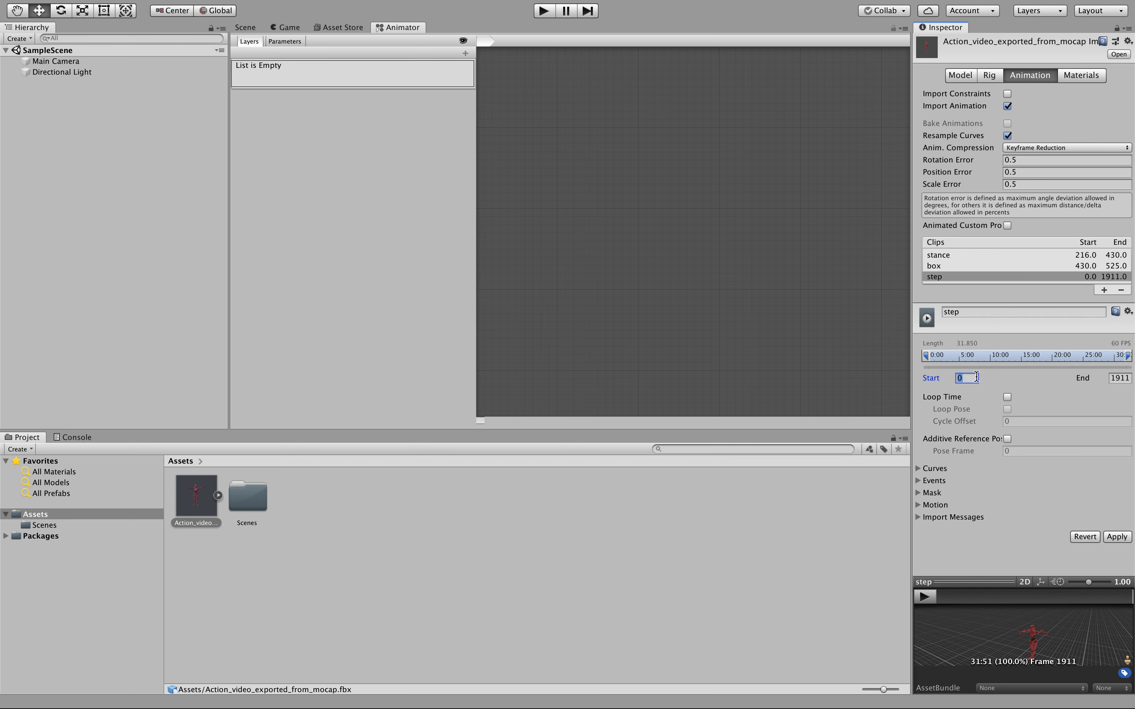
text(730)
key(Tab)
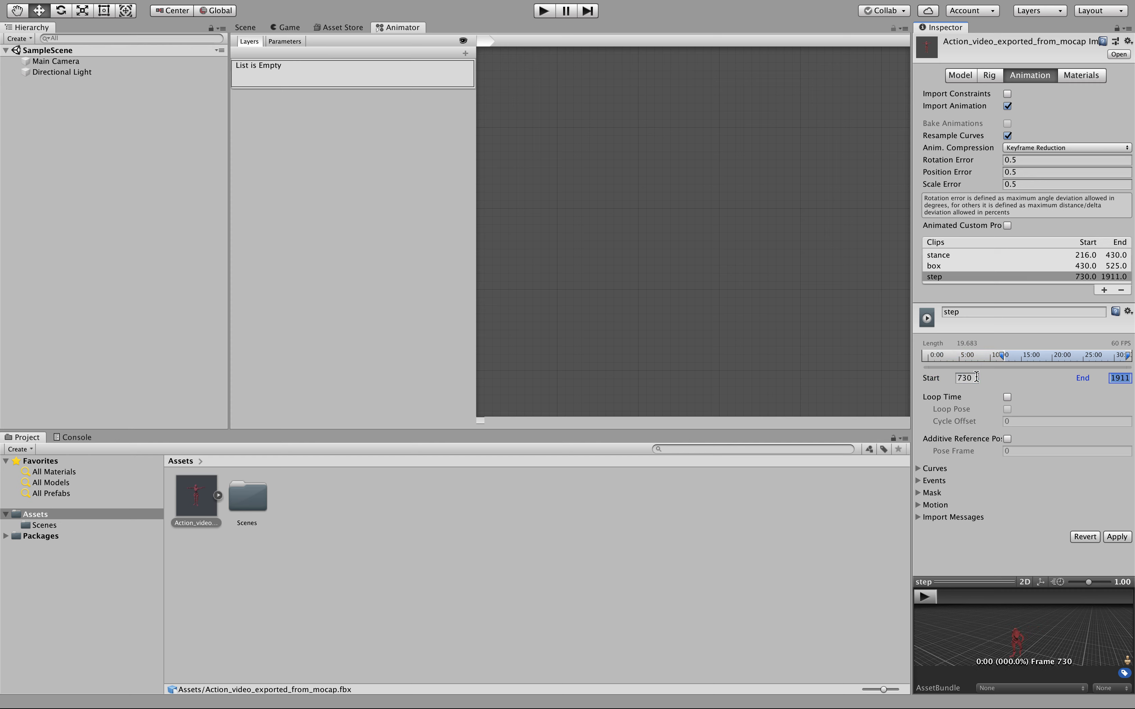
text(900)
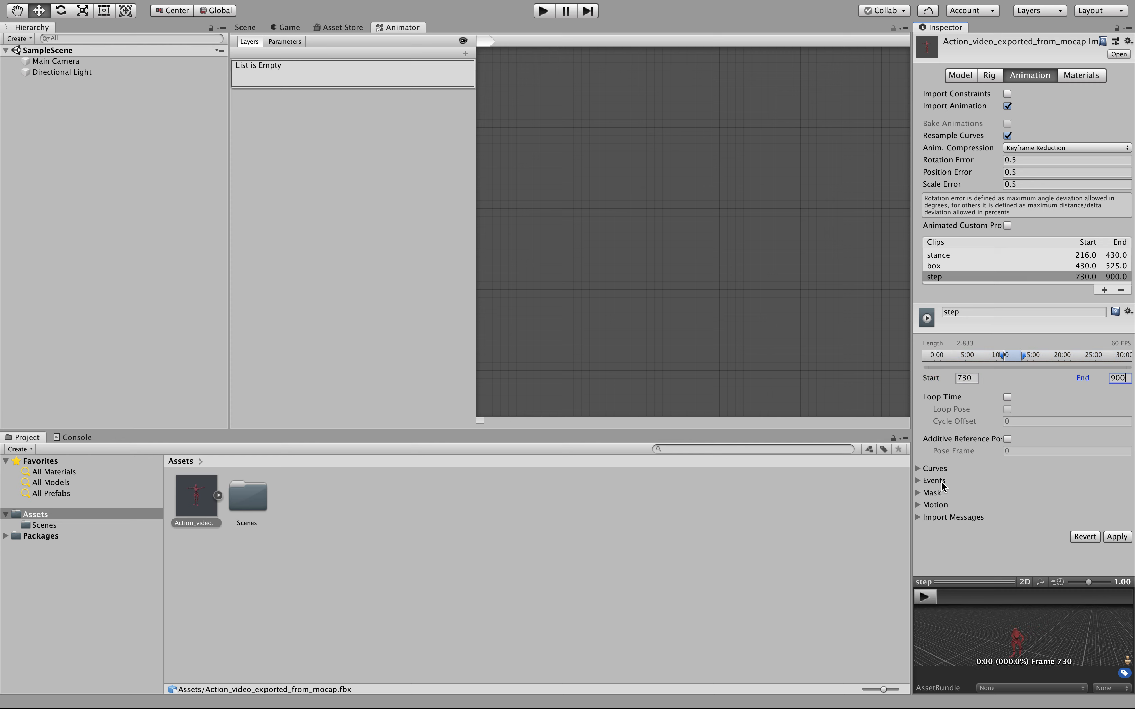
click(1116, 538)
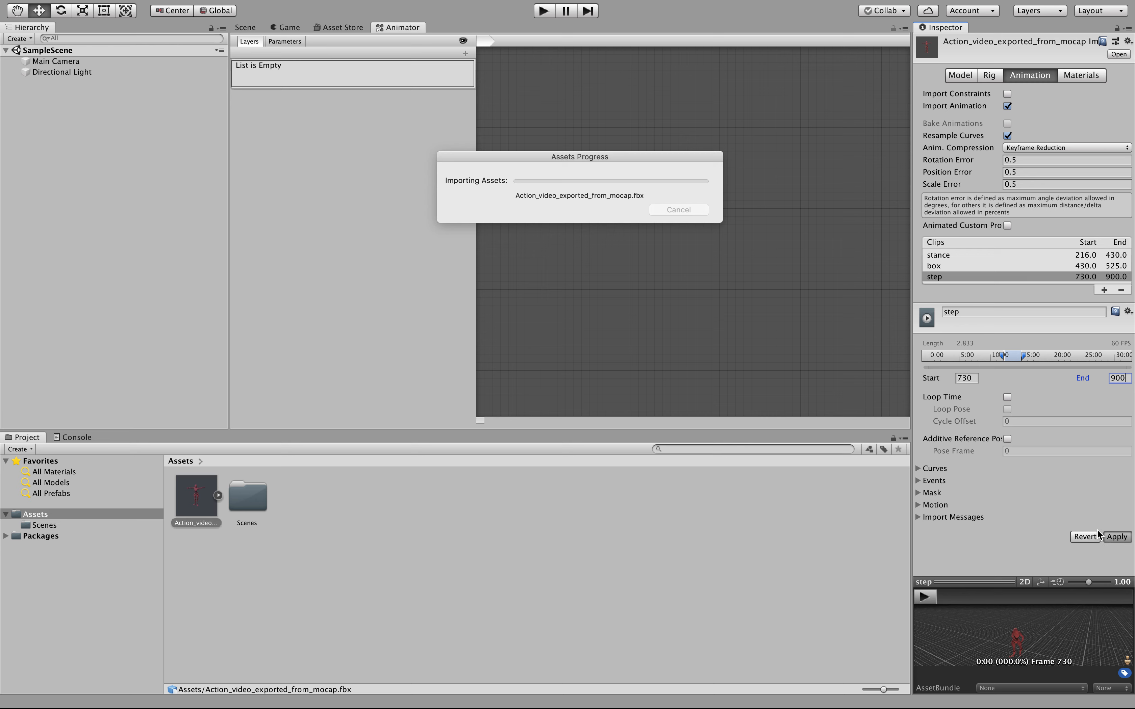
- Add a fourth animation clip named win and clamp its range to the source take
click(1103, 291)
click(1008, 322)
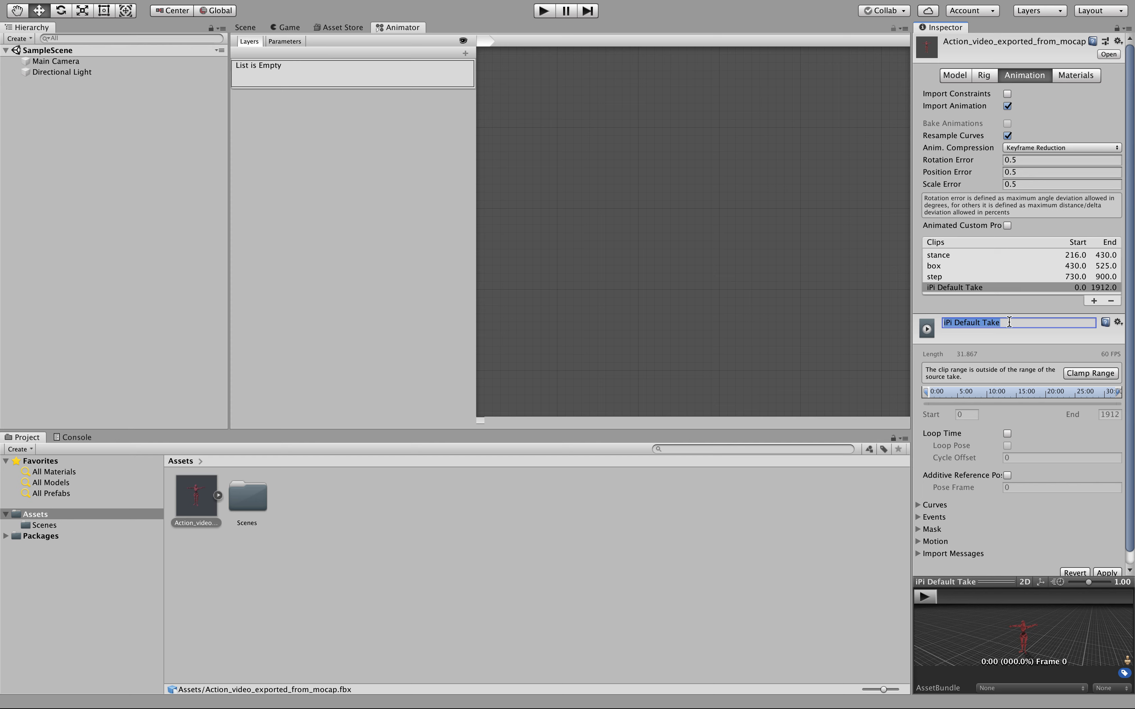
text(win)
click(1086, 373)
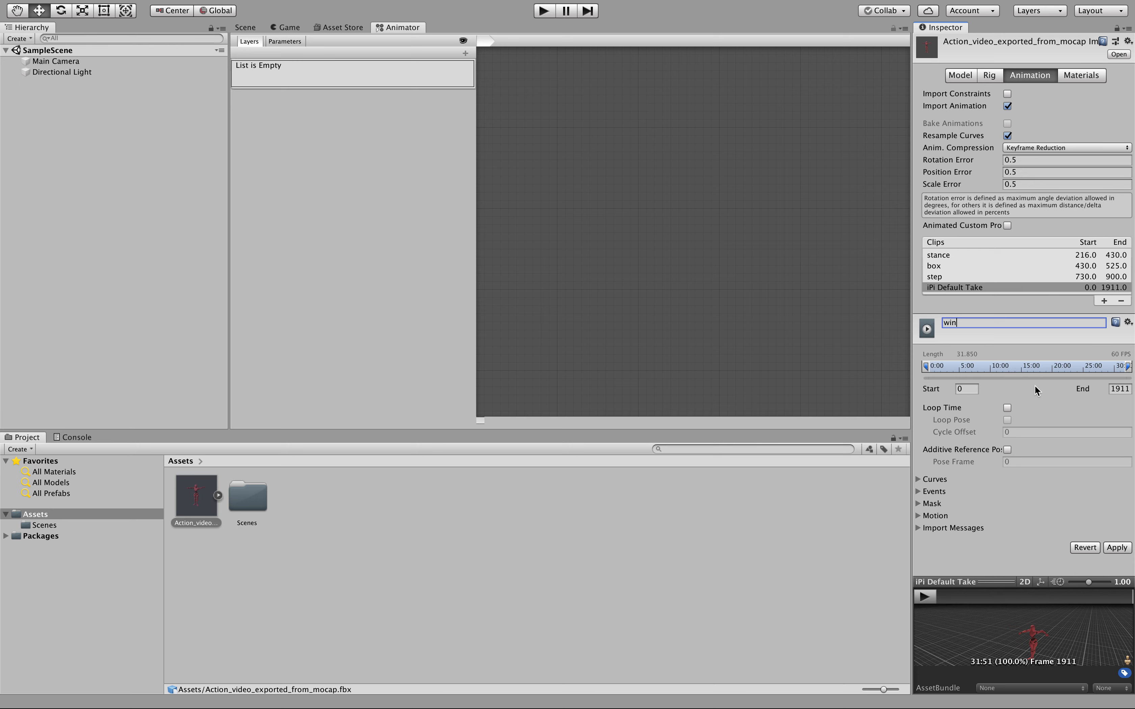
- Set the win clip's range to start at frame 1825 and end at 1911, preview it, and apply the import settings
click(963, 389)
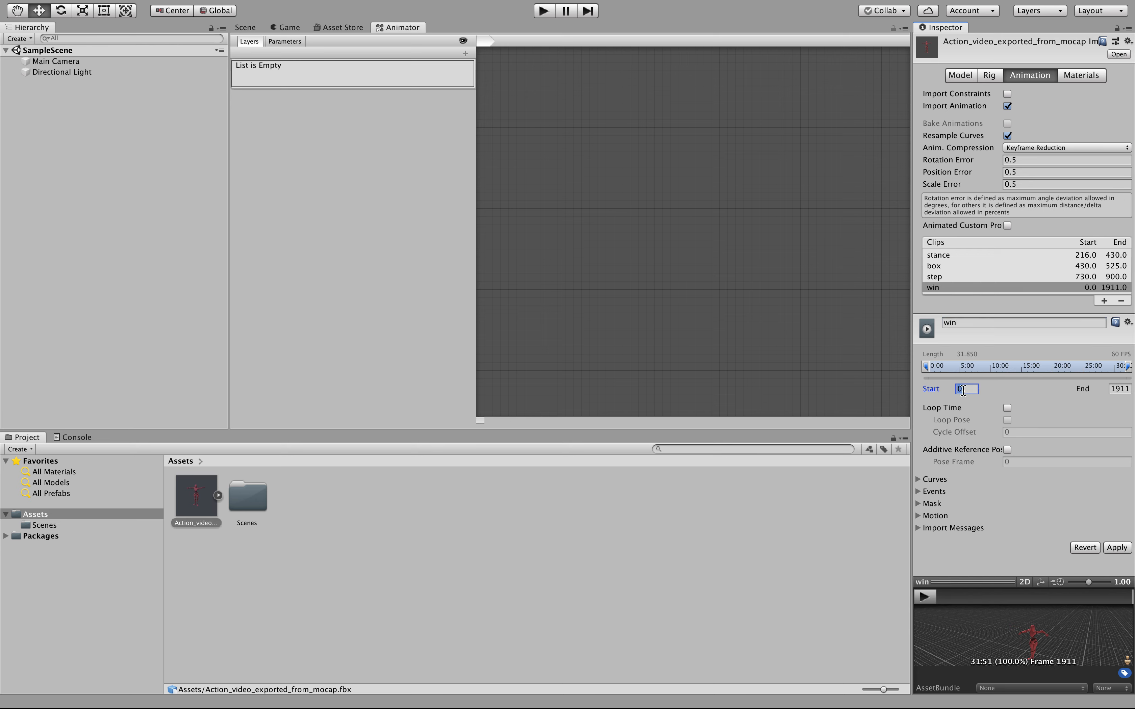
text(1825)
key(Tab)
text(1911)
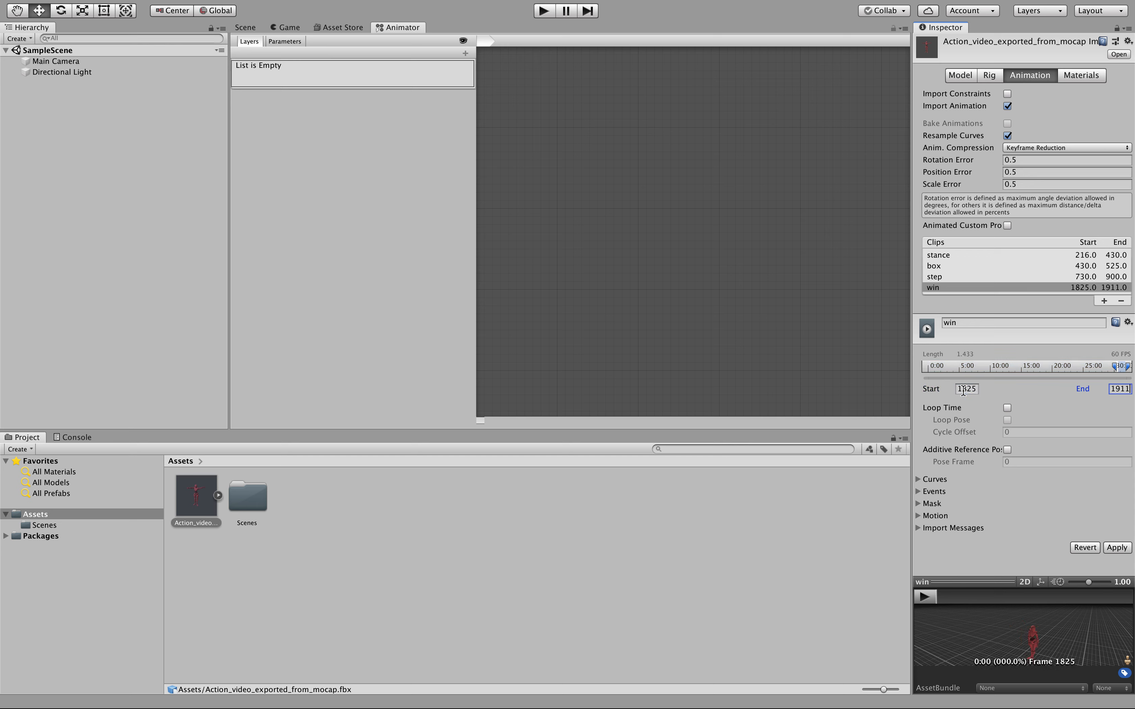
click(925, 597)
click(927, 601)
click(1120, 549)
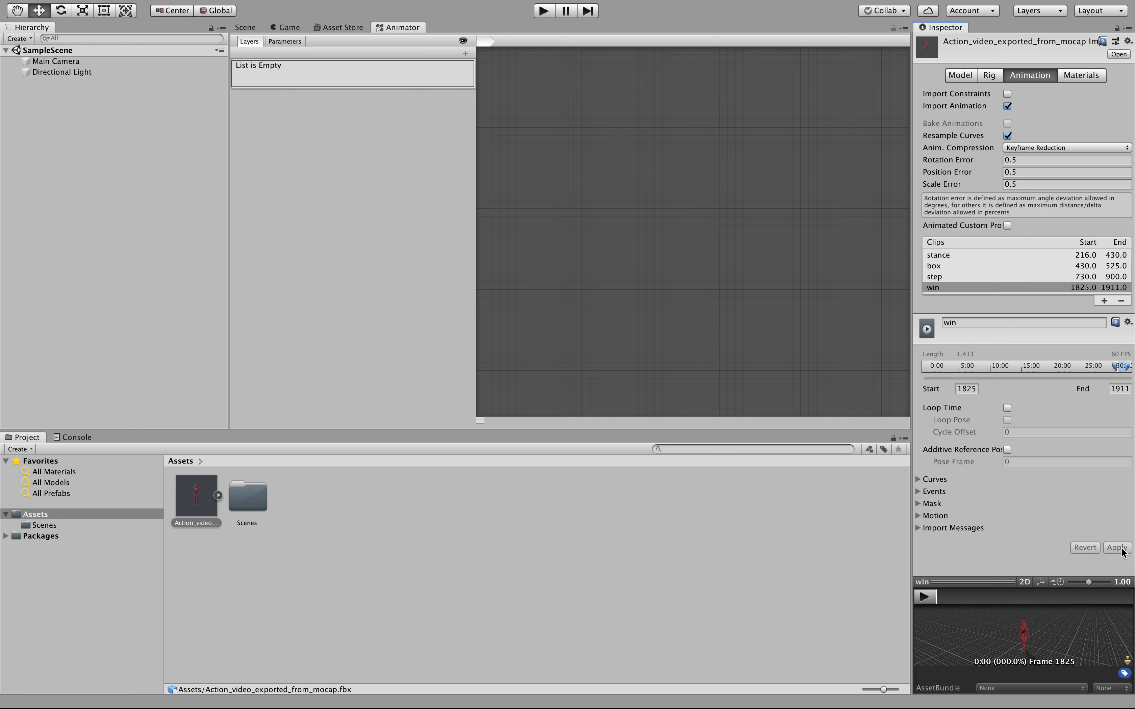
- Review the stance, box, step and win clips in the import settings and among the mocap model's sub-assets
click(939, 256)
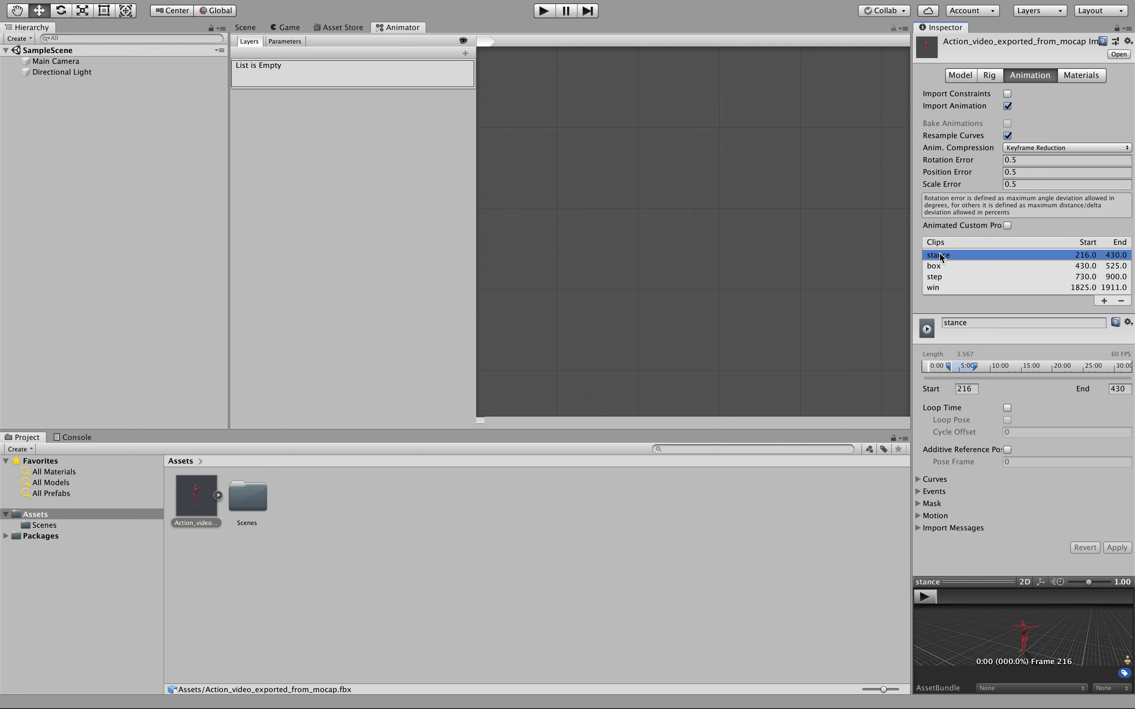
click(937, 266)
click(936, 276)
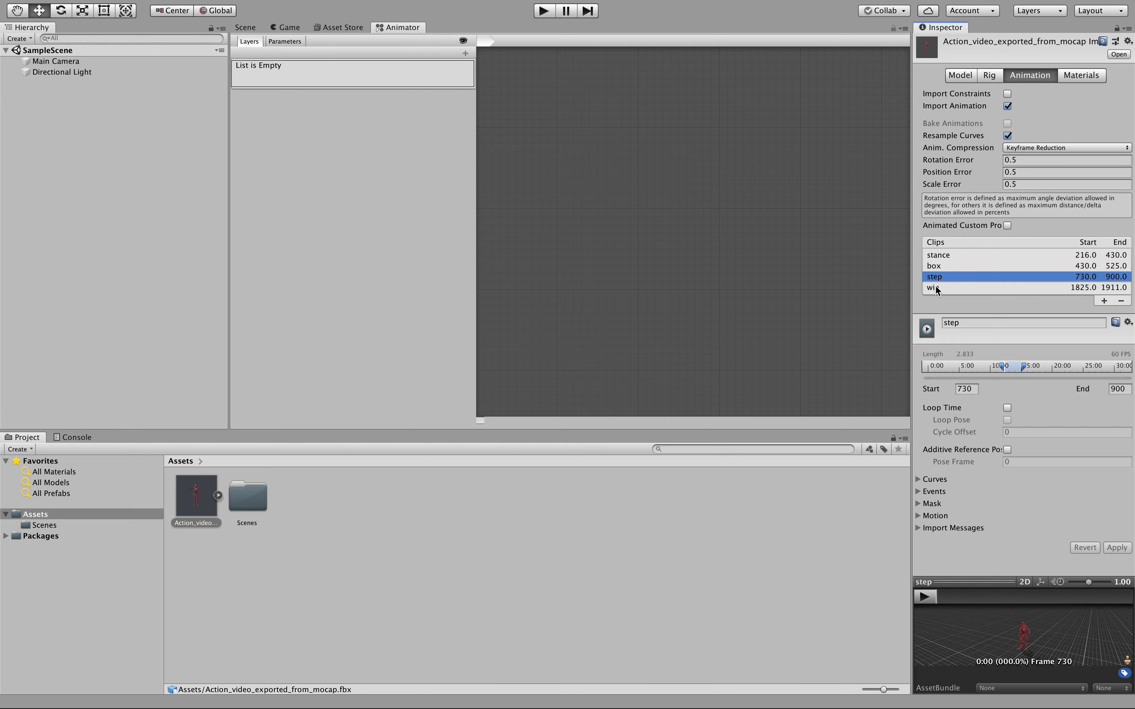
click(936, 288)
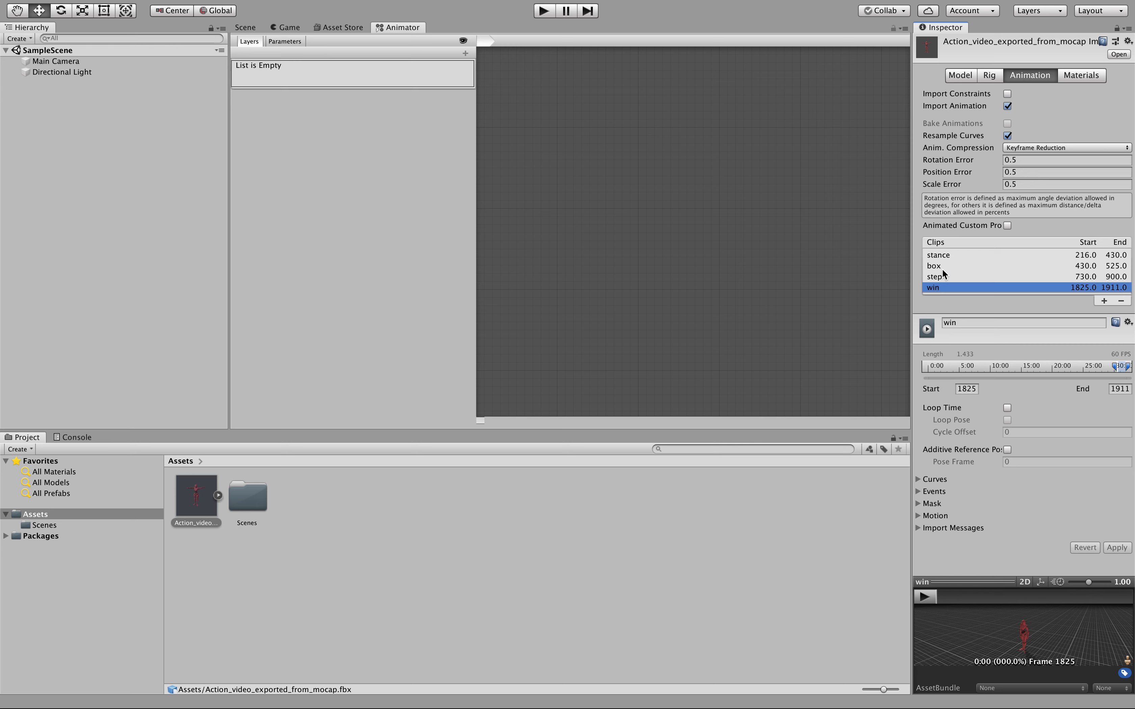
click(217, 496)
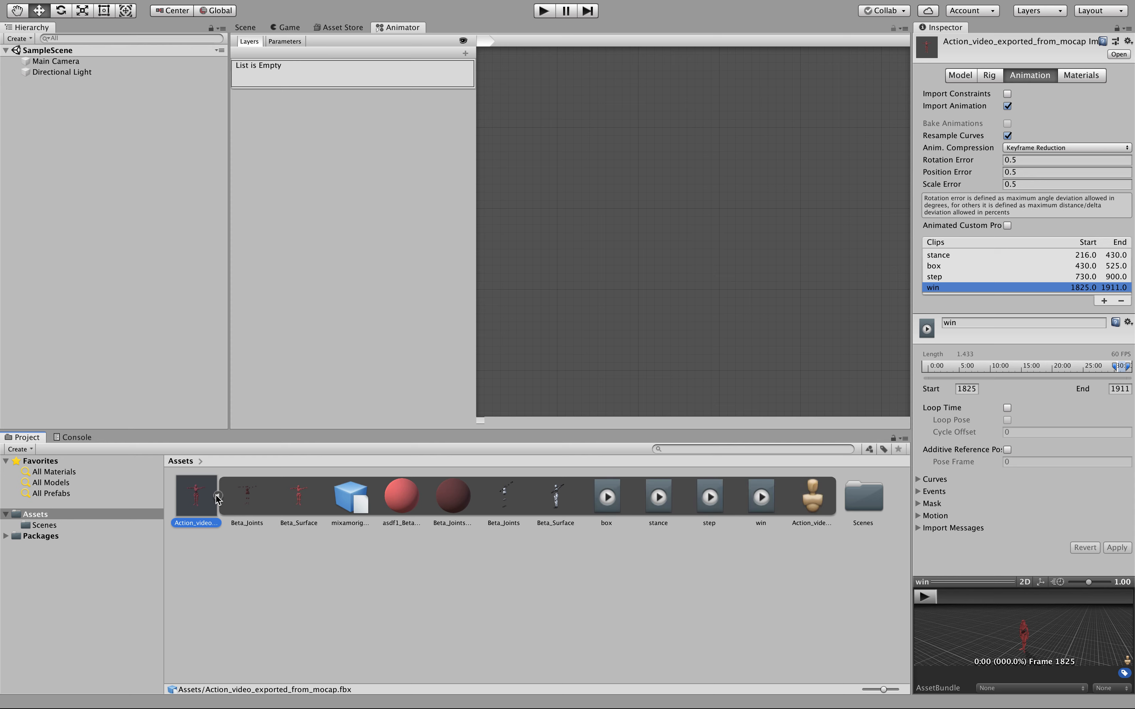
click(606, 508)
click(657, 500)
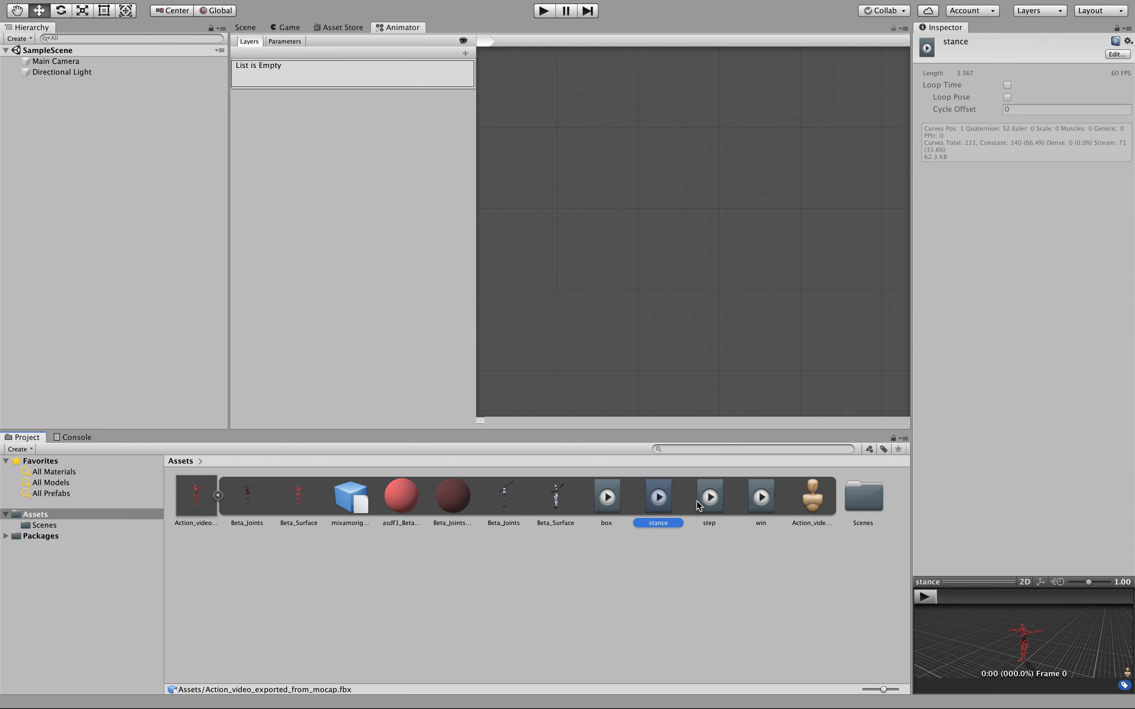
click(706, 500)
click(763, 501)
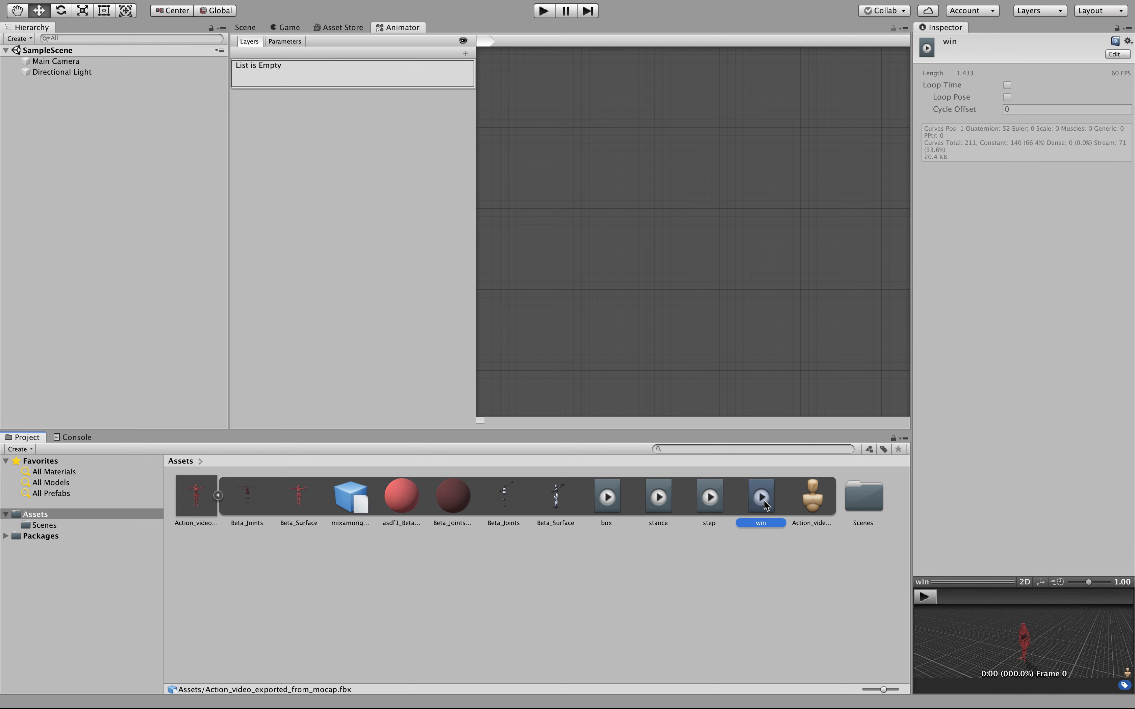
click(495, 612)
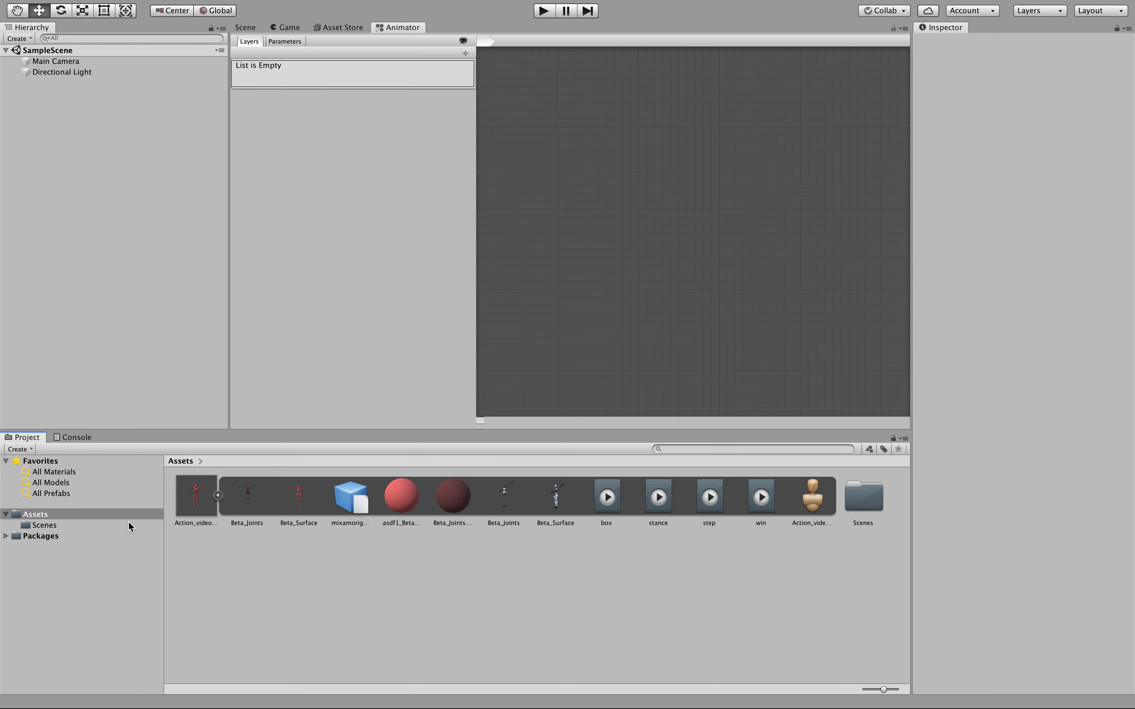
click(220, 497)
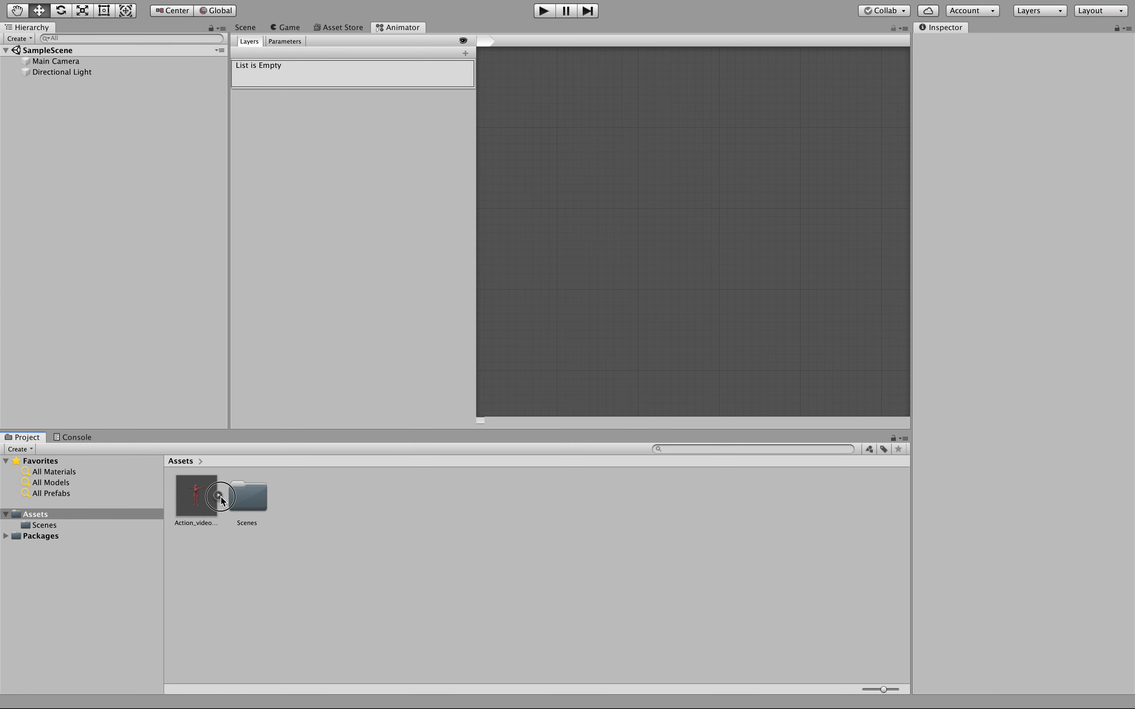
- Place the Action_video_exported_from_mocap model in SampleScene with the Scene view showing
click(252, 30)
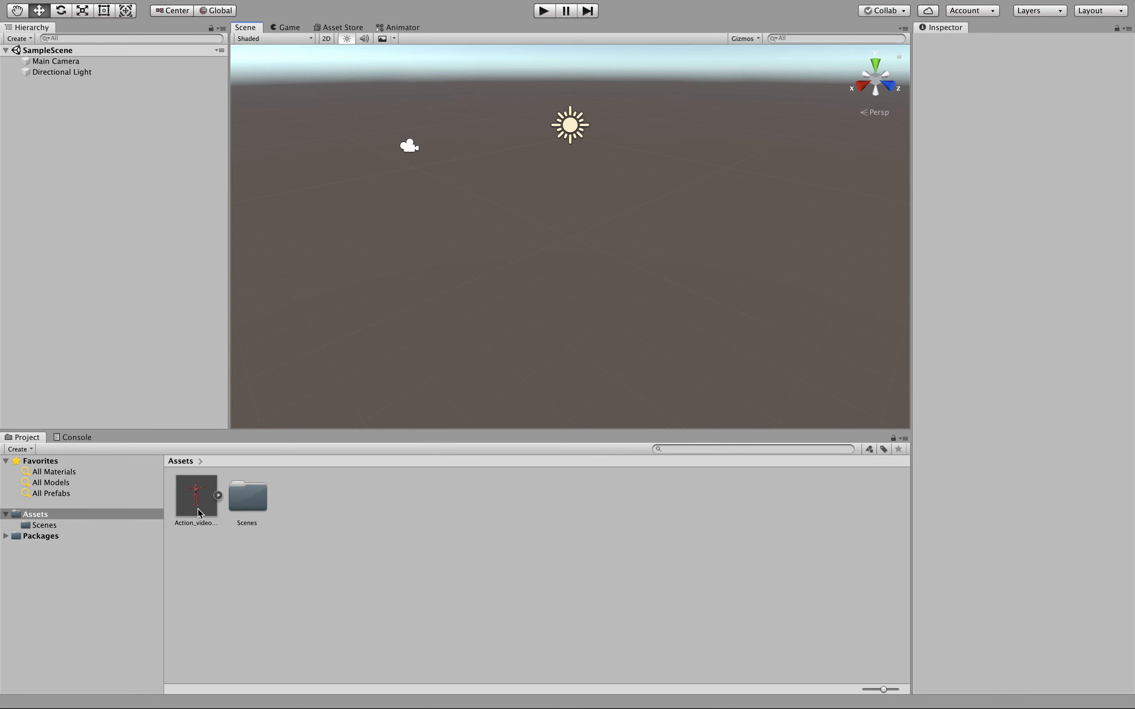
drag(196, 496, 19, 88)
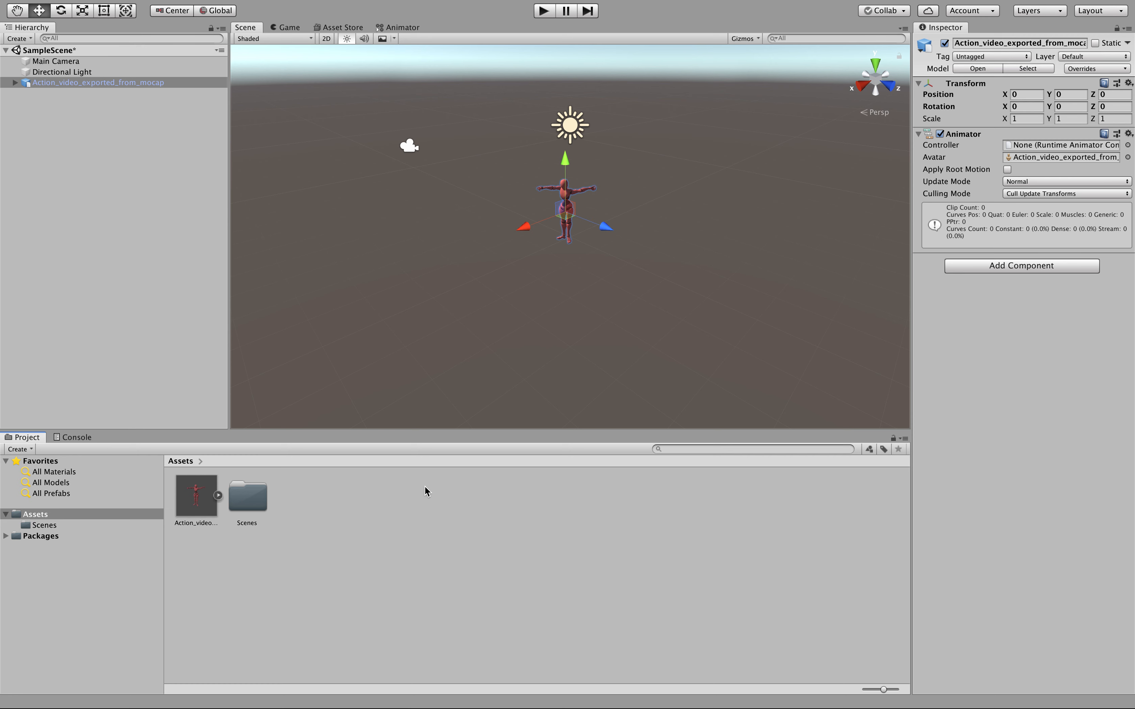
- Create an Animator Controller in the Assets folder and name it Controller
right_click(40, 517)
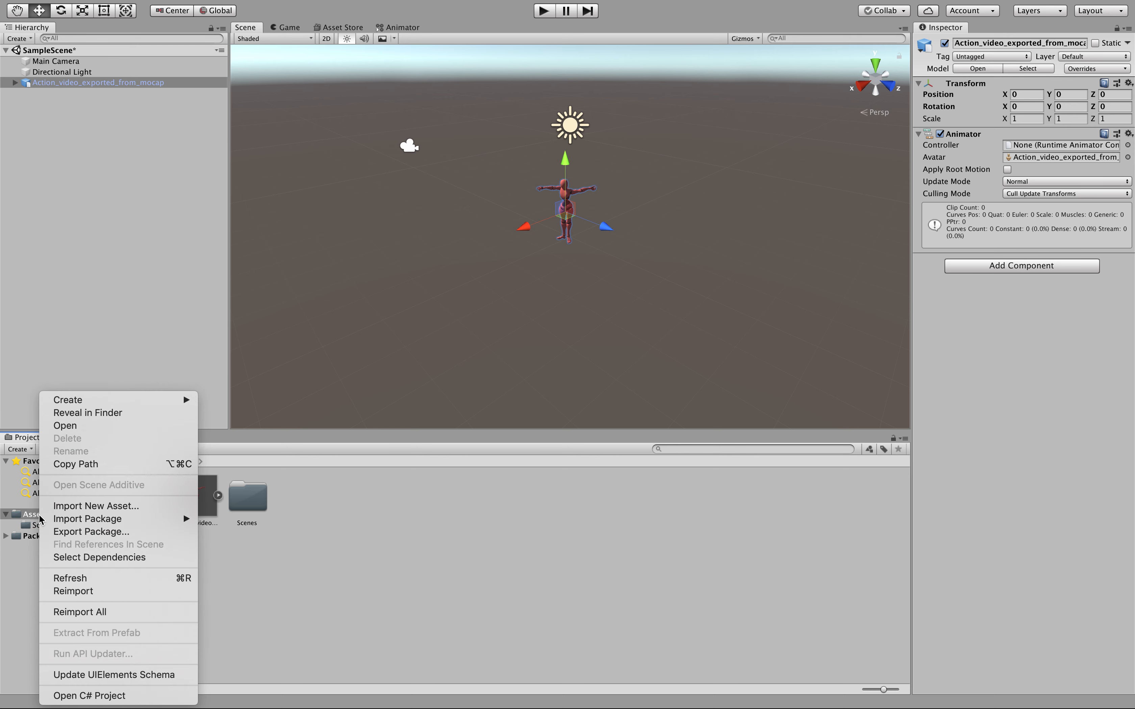
mouse_move(101, 400)
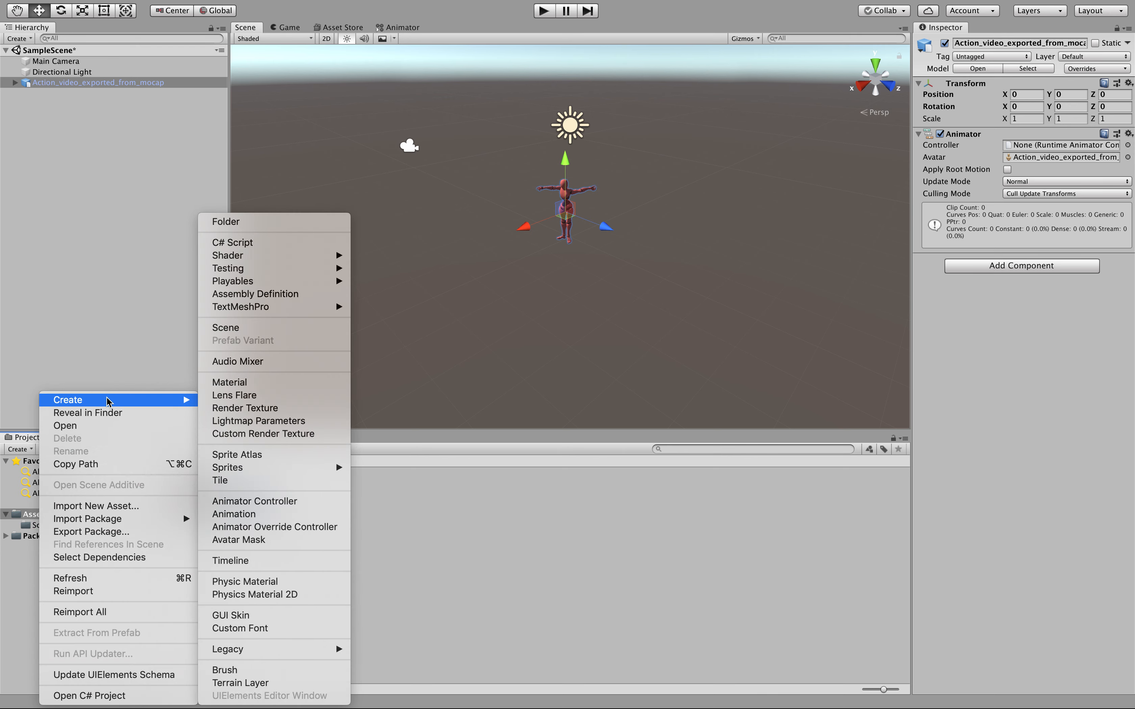
click(274, 501)
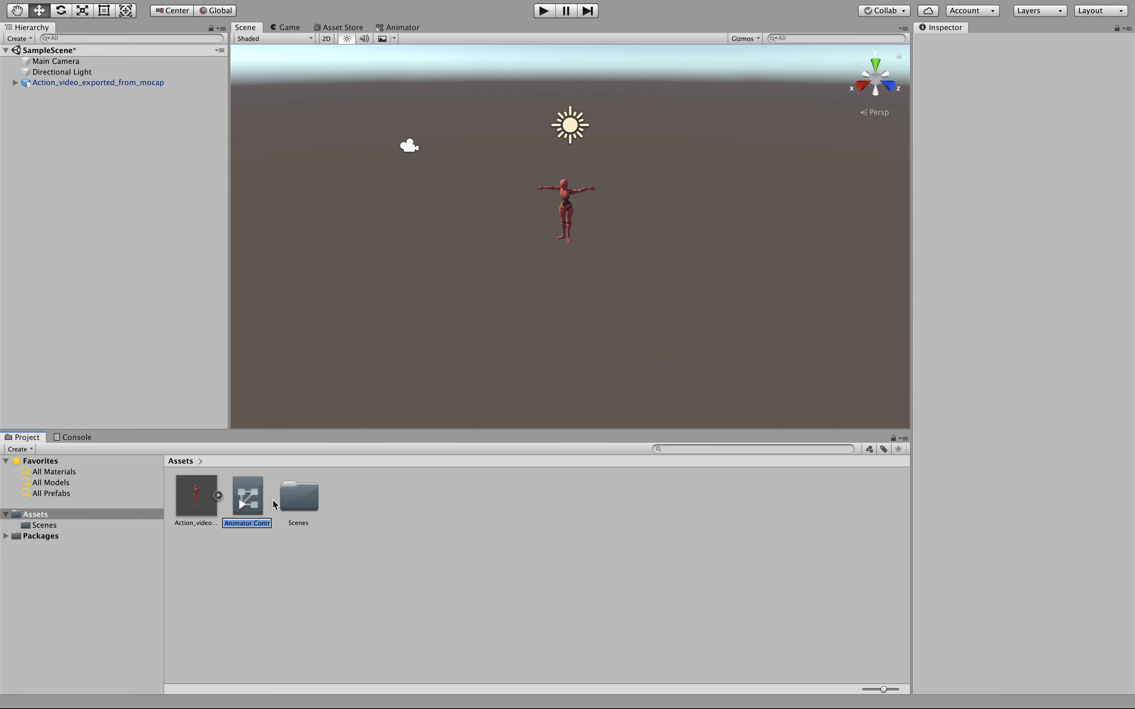
text(Controller)
key(Return)
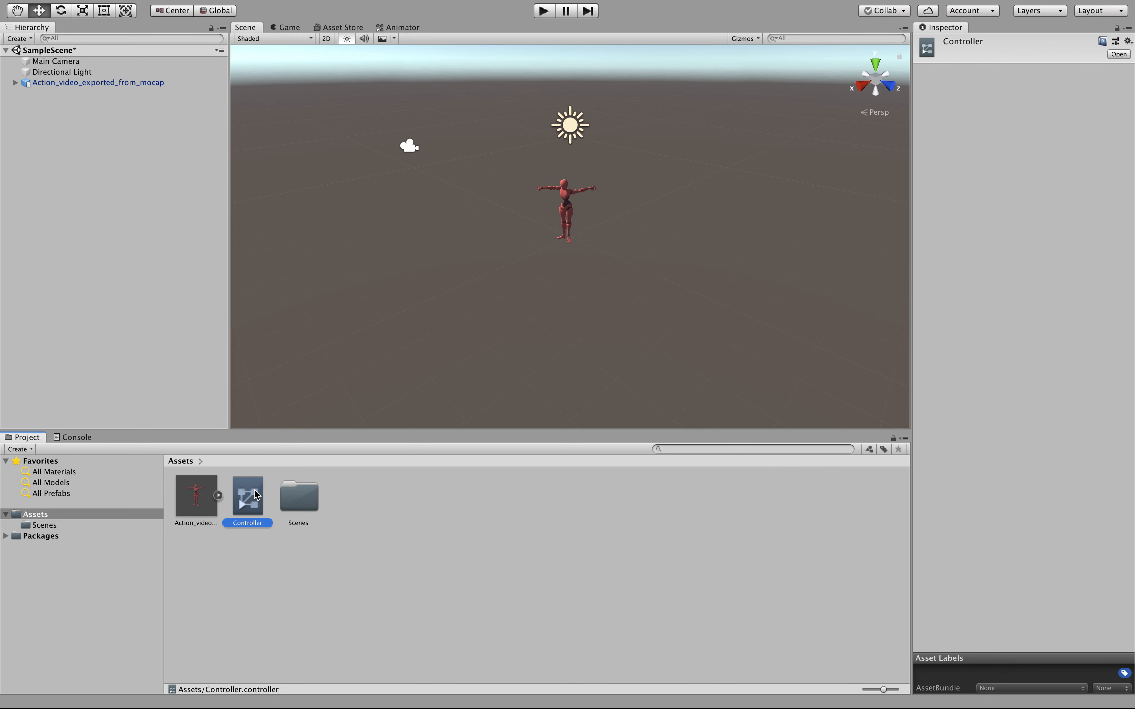
- Add the model's box, stance, step and win clips together as states in the Controller's Base Layer graph
click(407, 26)
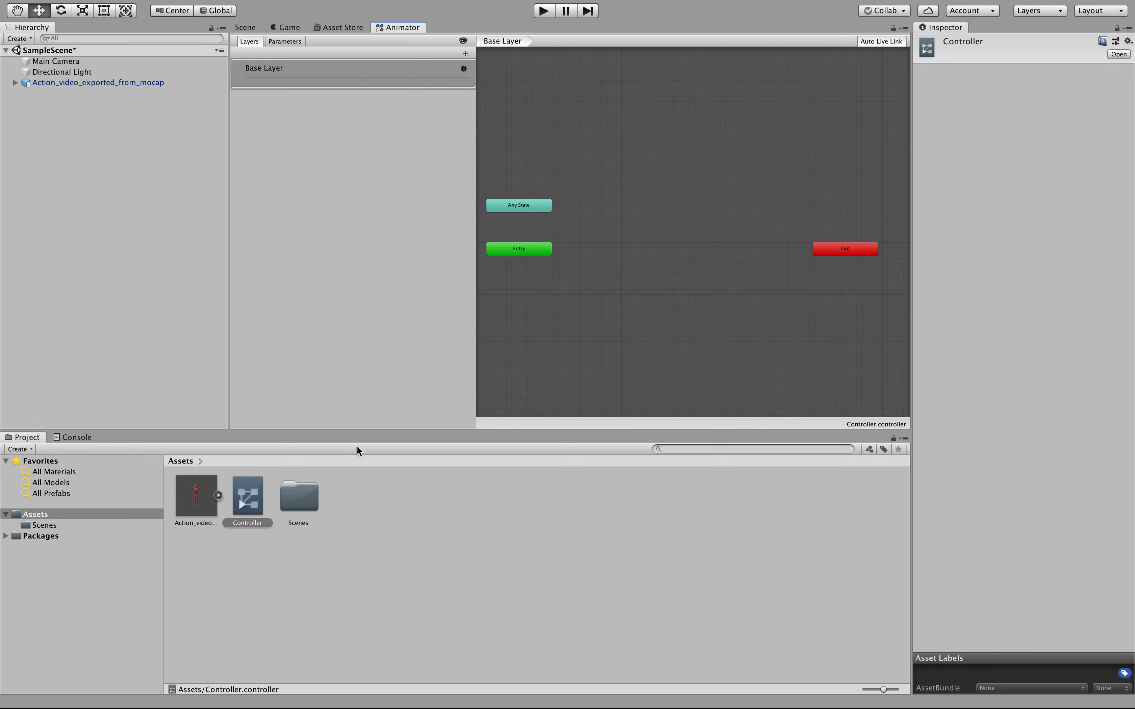
click(218, 497)
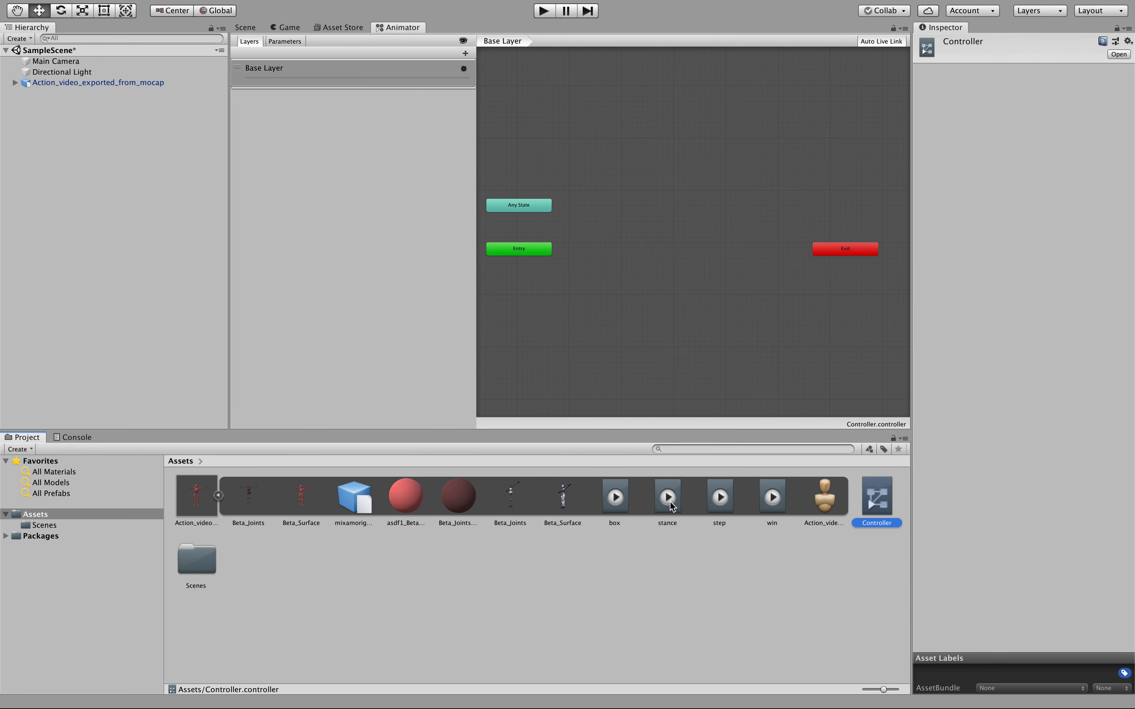
click(617, 503)
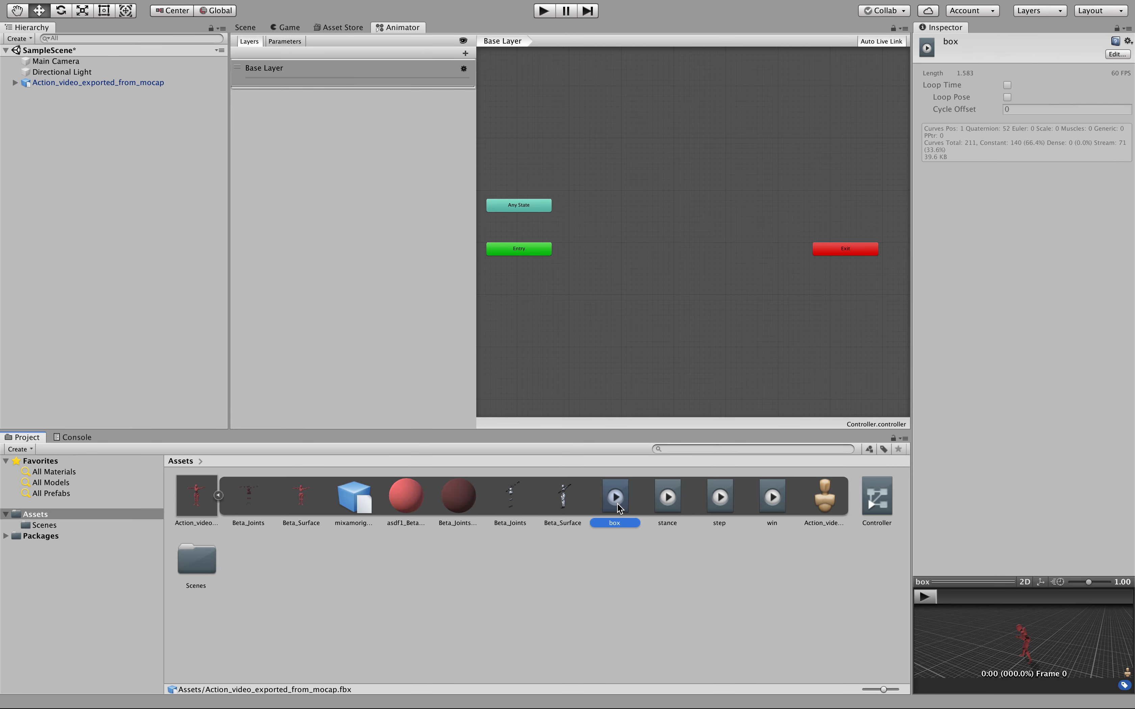
key(shift+Right)
key(shift+Right)
key(shift+Right)
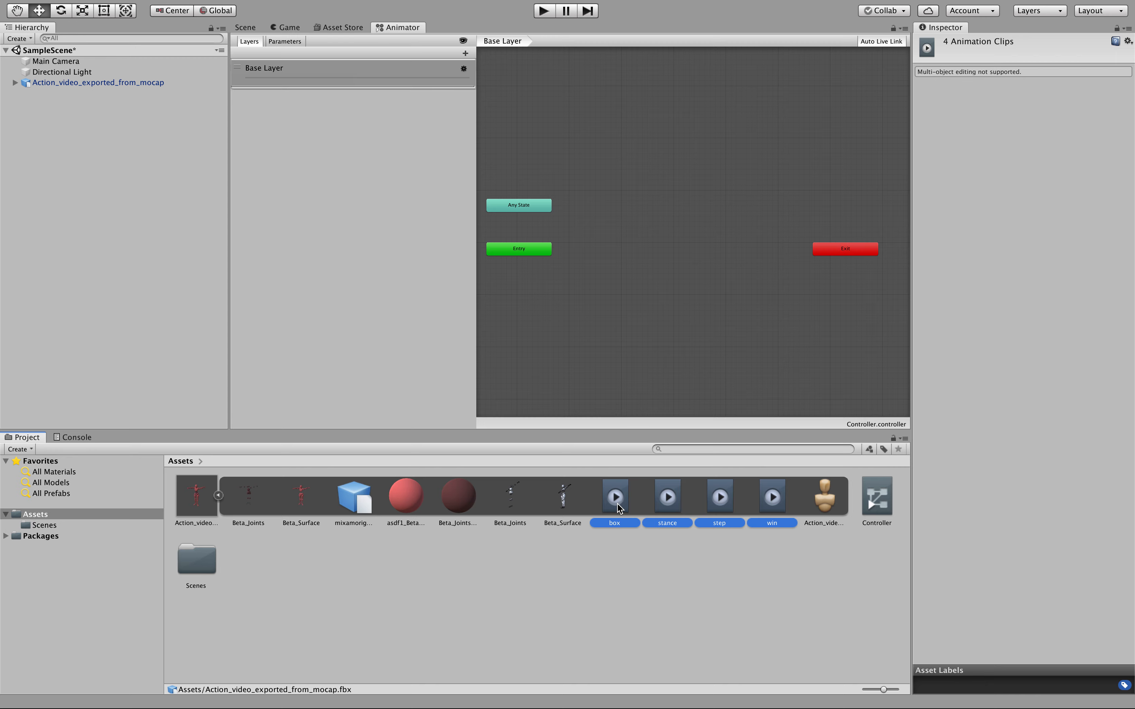
drag(617, 503, 532, 316)
- Arrange the step and win states in a row beside box and stance, and collapse the mocap model's sub-assets
drag(626, 340, 732, 315)
drag(671, 349, 858, 318)
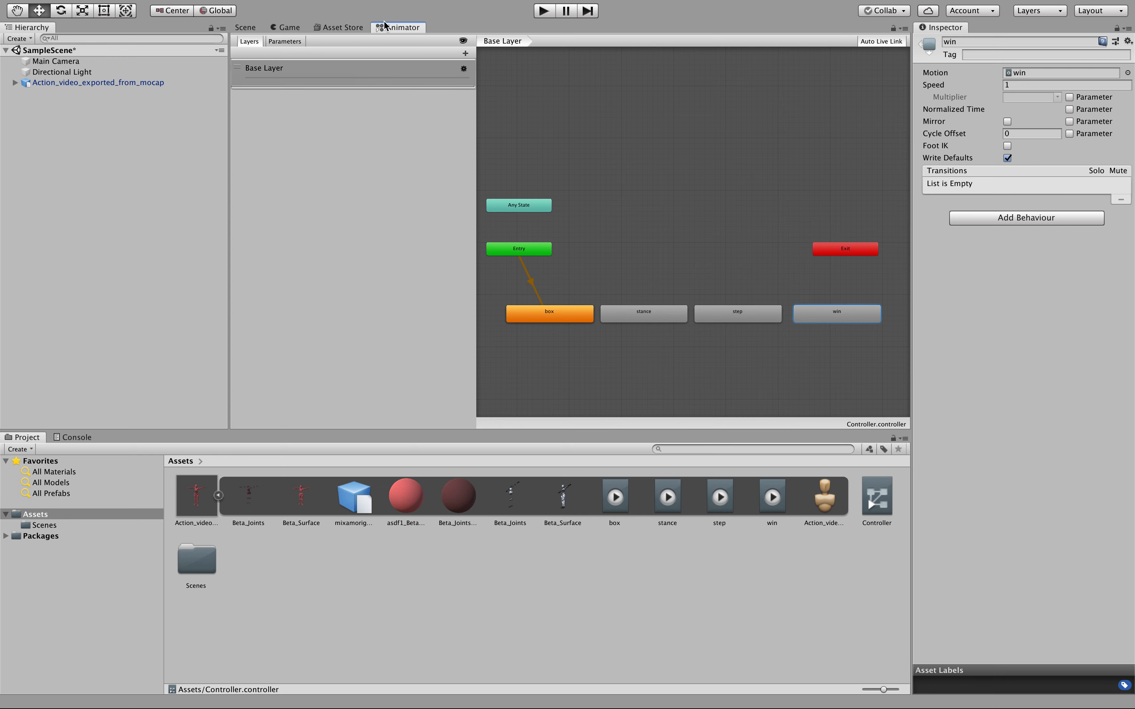
click(219, 495)
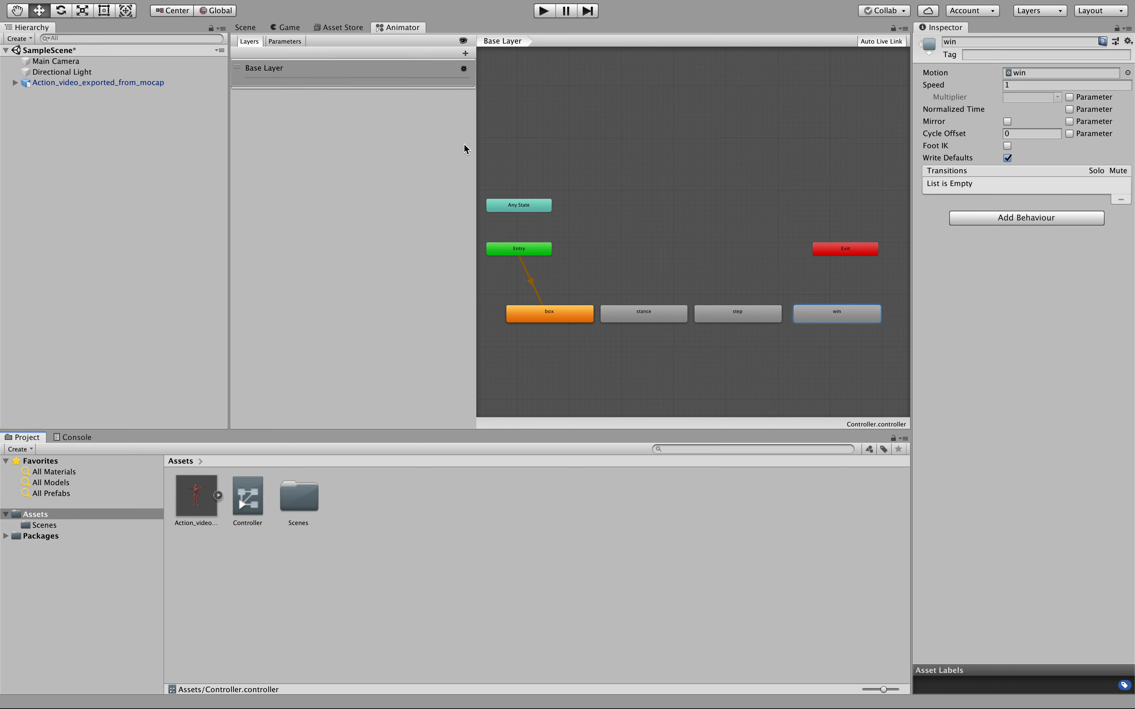
- Assign Controller as the animator controller of the mocap model in the scene
click(211, 507)
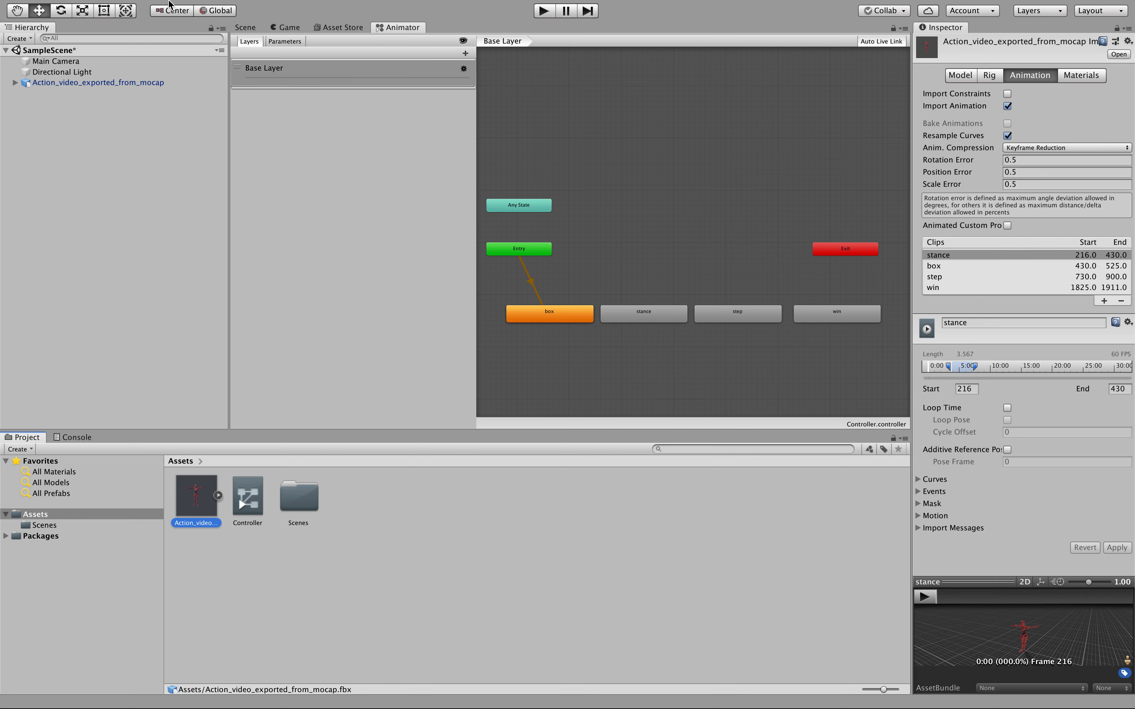
click(128, 85)
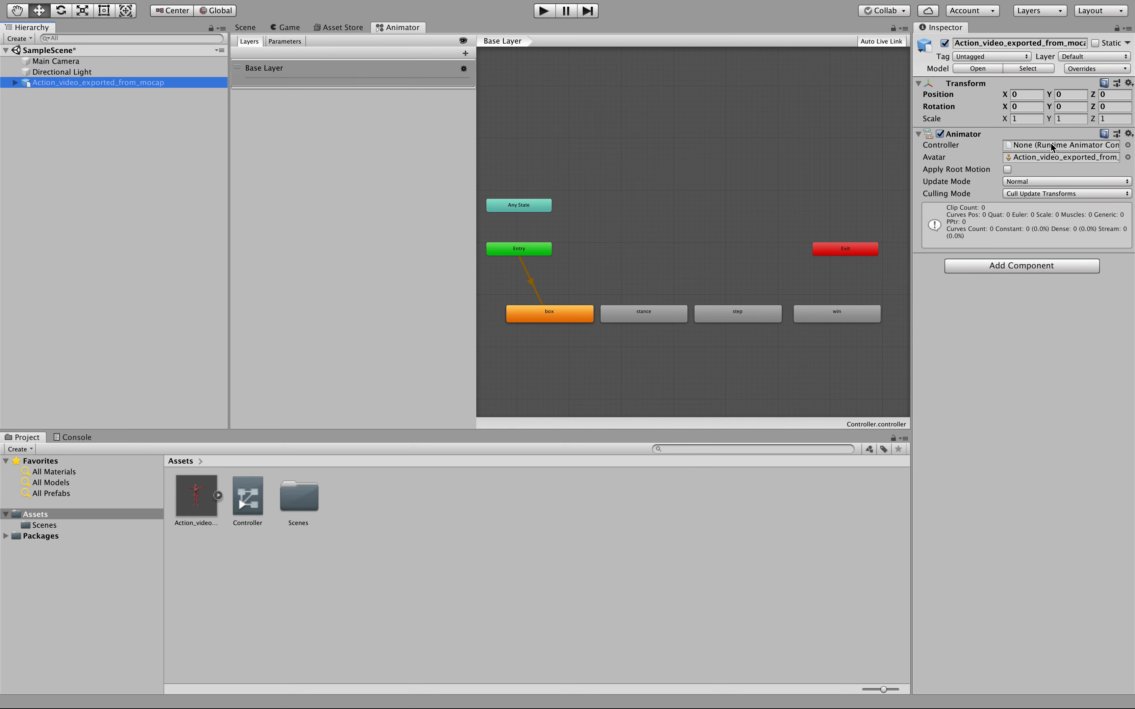
drag(249, 496, 1014, 151)
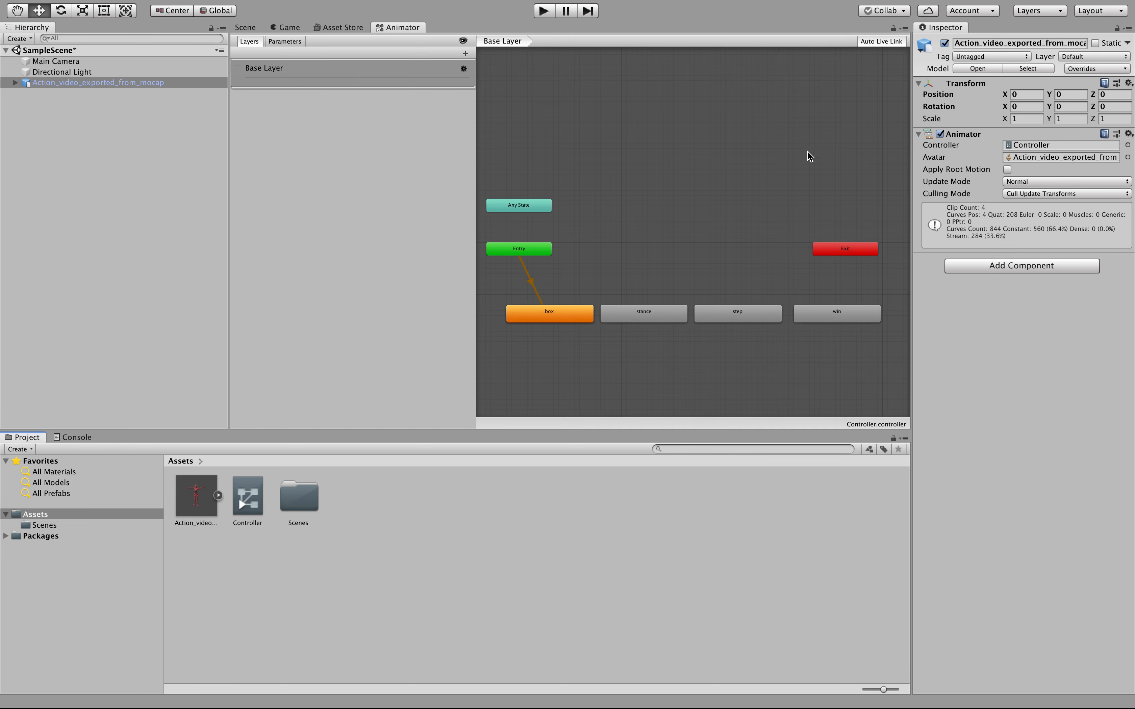
- Add a new script component named Action to the mocap model in the scene
click(406, 521)
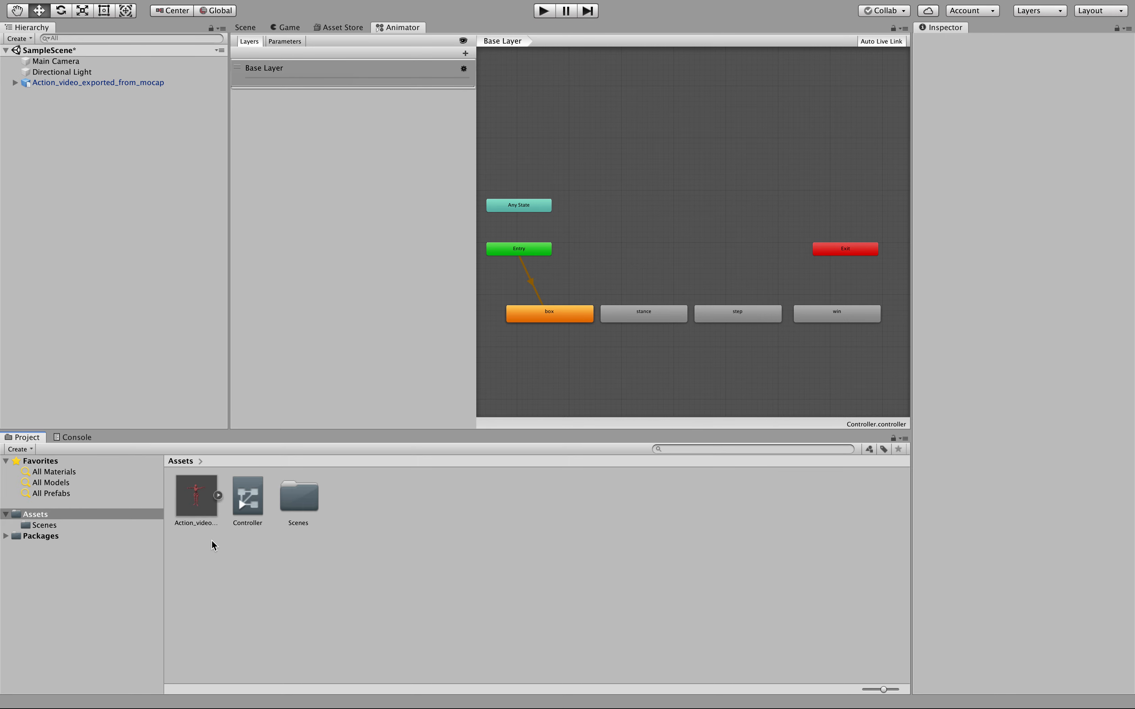
drag(194, 510, 69, 86)
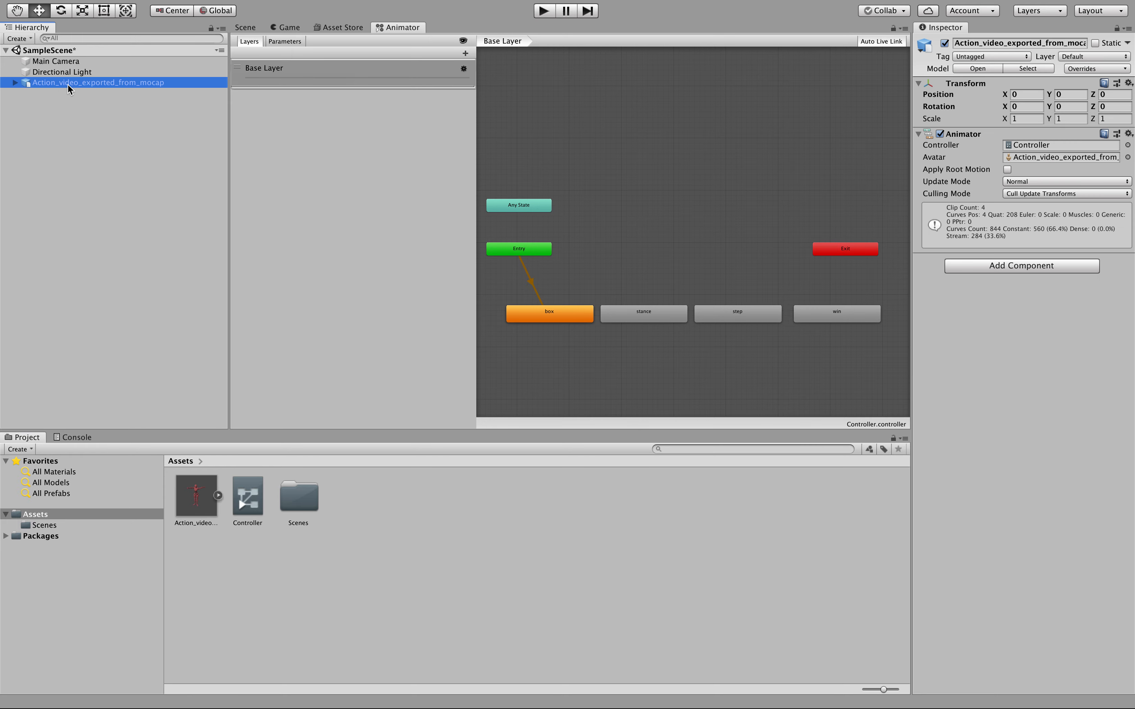
click(1022, 266)
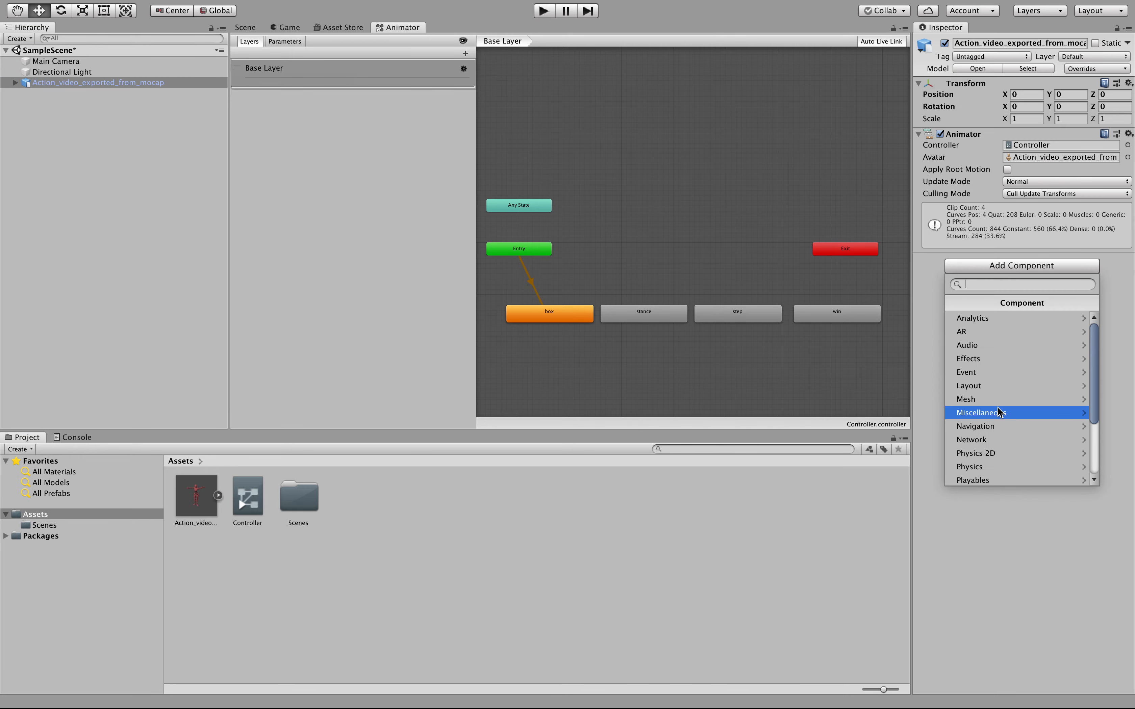
scroll(997, 403, down, 5)
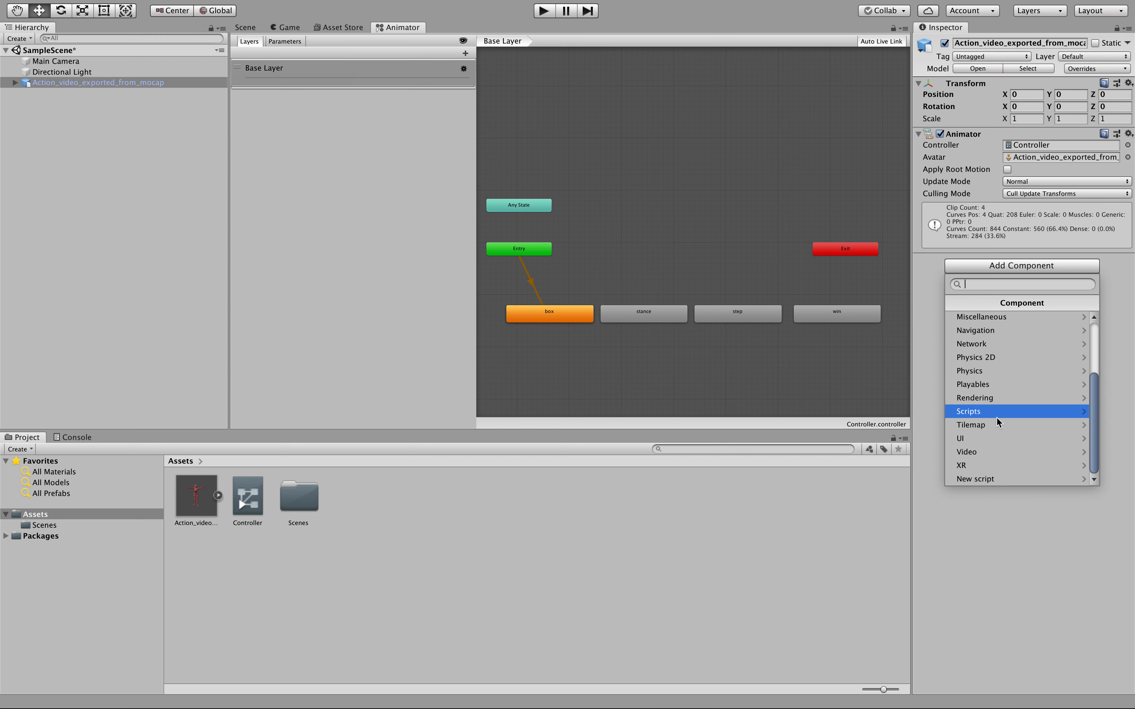
click(998, 478)
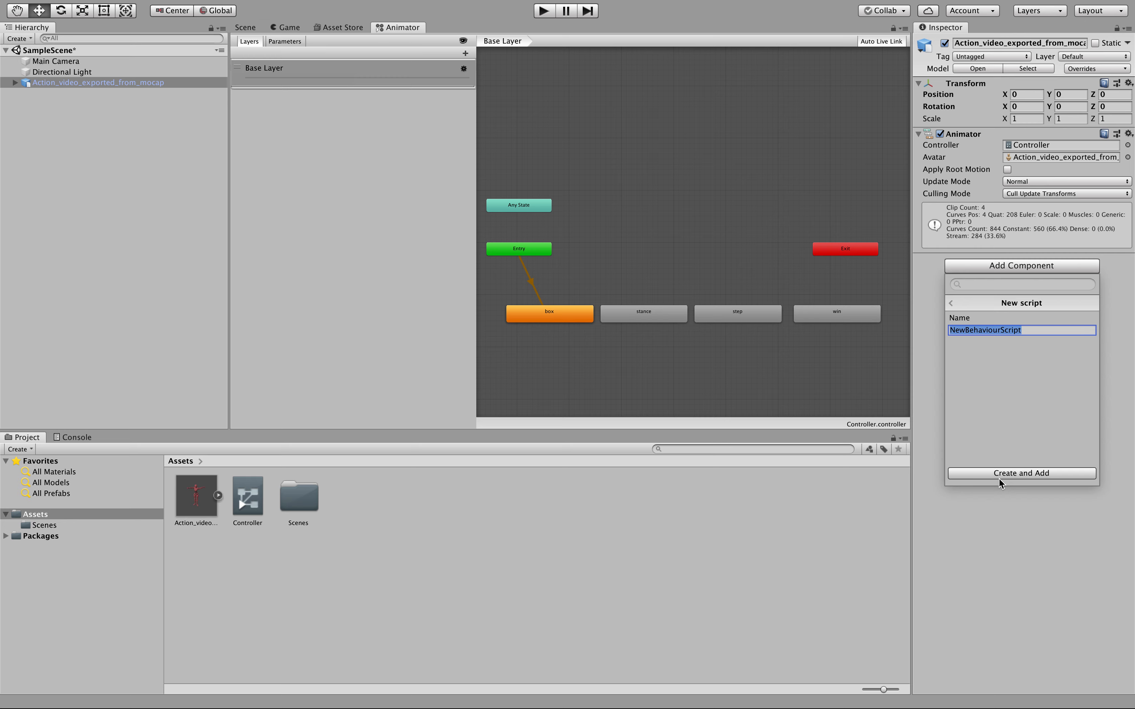
text(Action)
click(1010, 474)
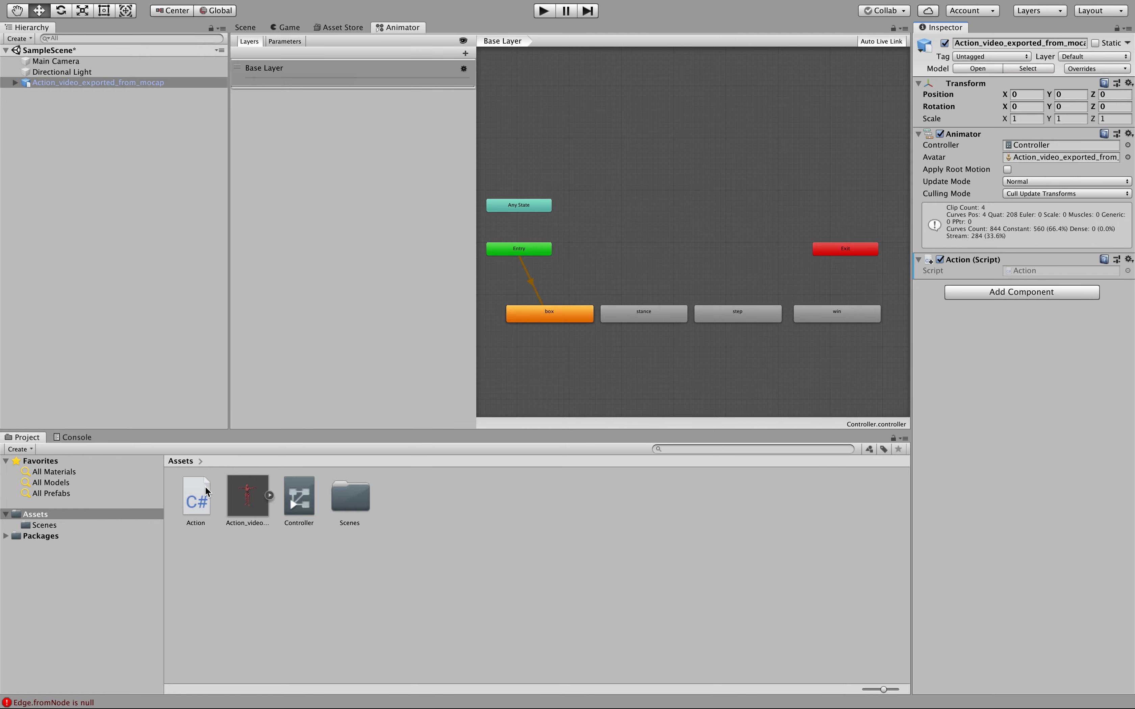
- Open the Action script in Visual Studio and declare a public Animator variable named ar above the Start method
double_click(197, 496)
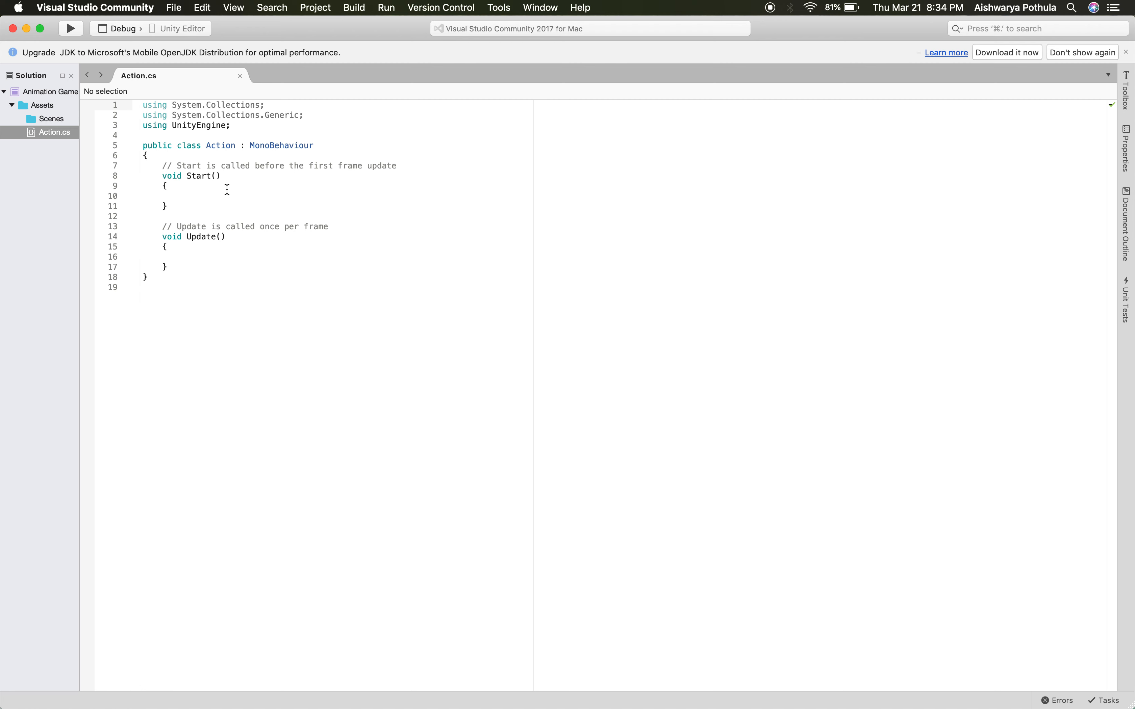
click(181, 158)
key(Return)
key(Return)
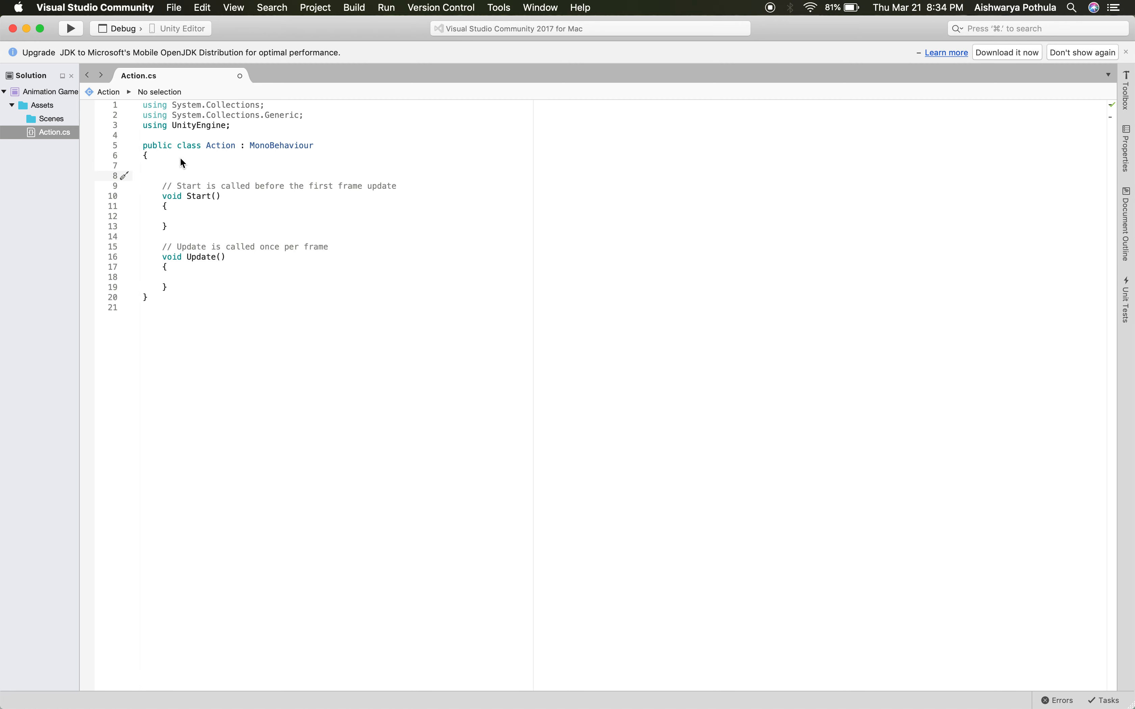
text(public)
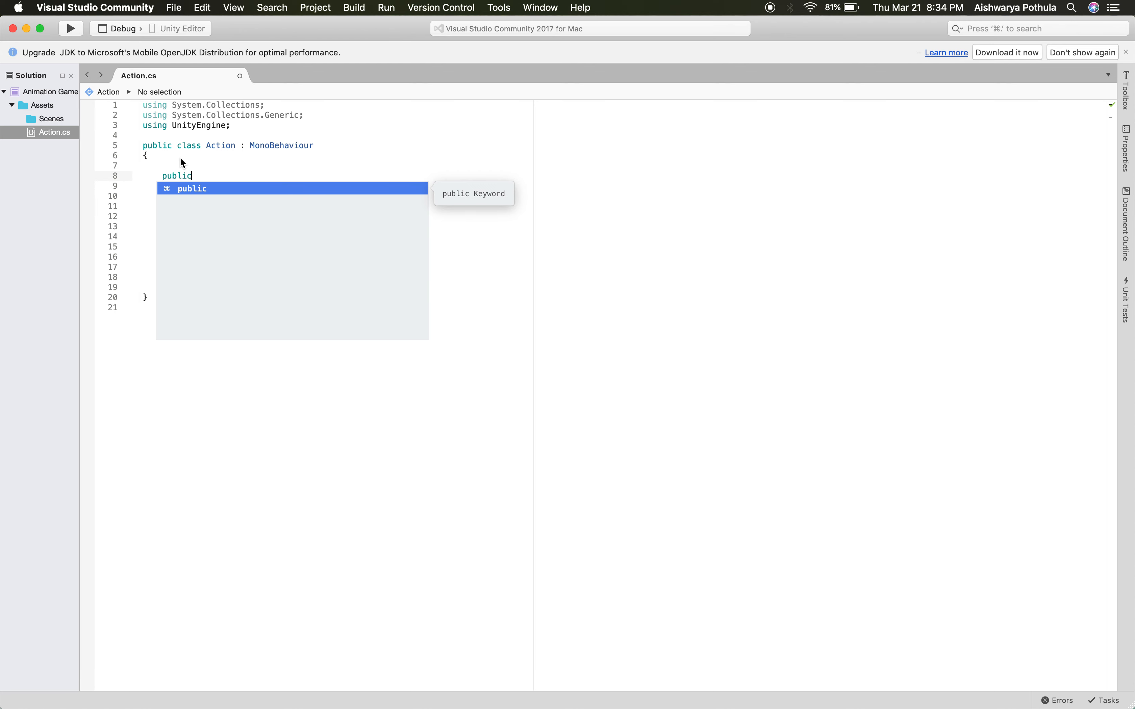
text( Animato)
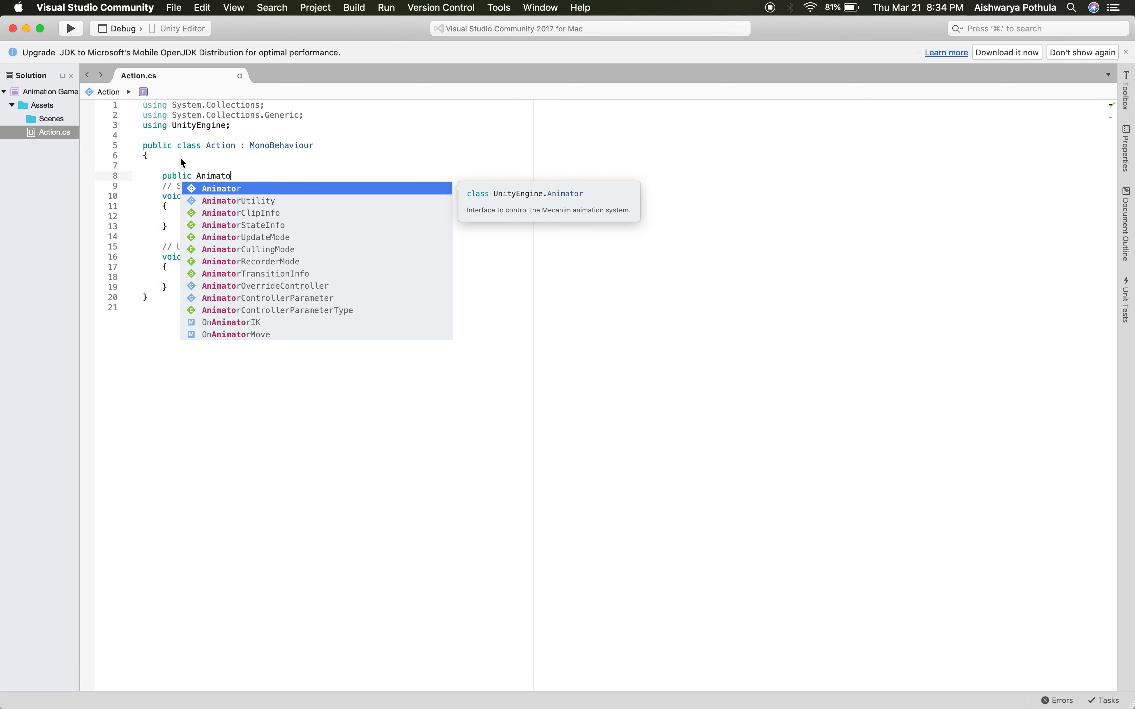
text(r a)
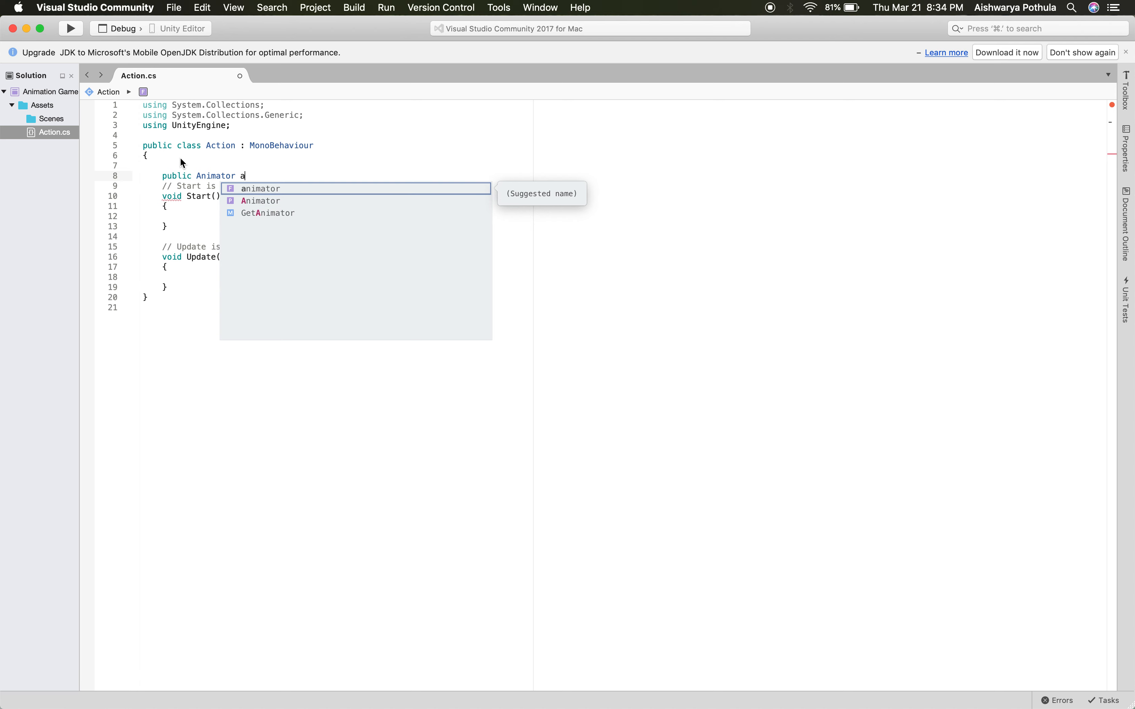
text(r)
key(Escape)
text(;)
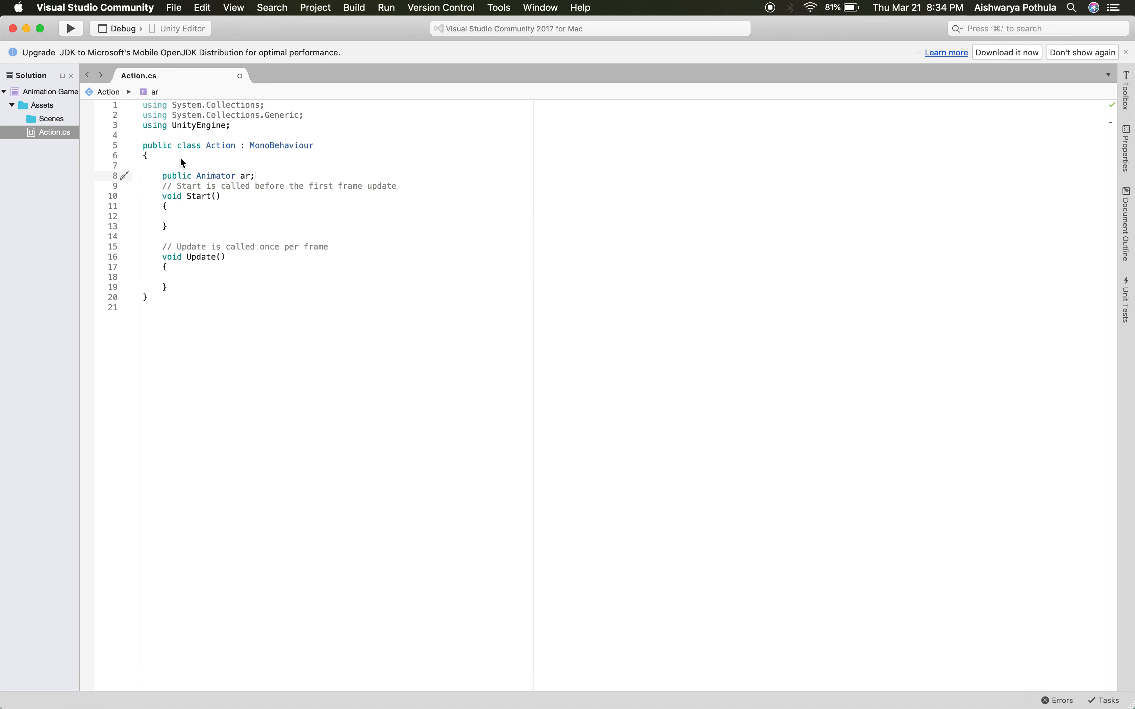
- Assign ar = GetComponent<Animator>(); inside the Start method
click(182, 219)
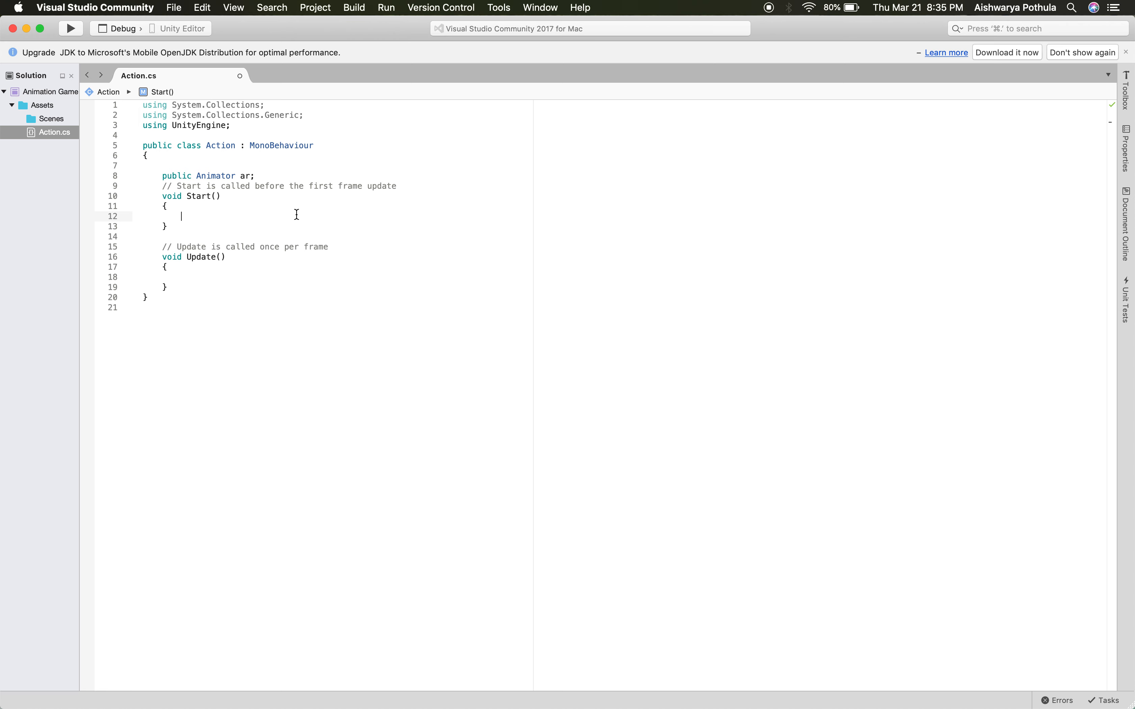
text(ar=)
key(BackSpace)
text(= get)
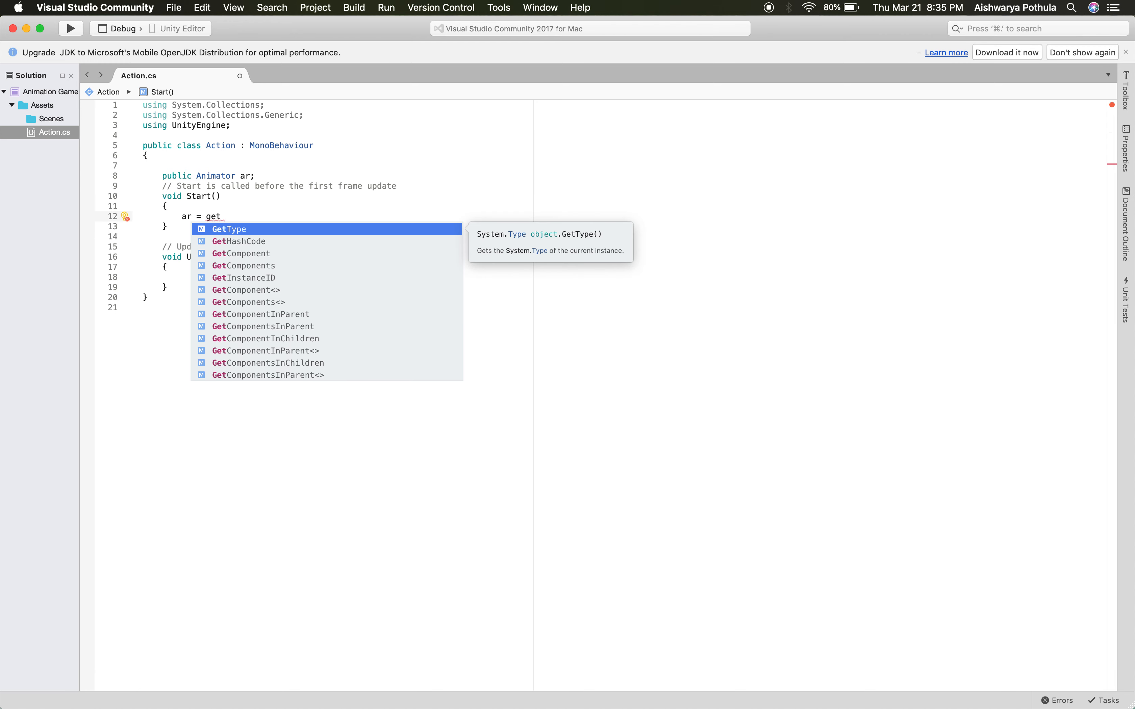
key(Down)
key(Down)
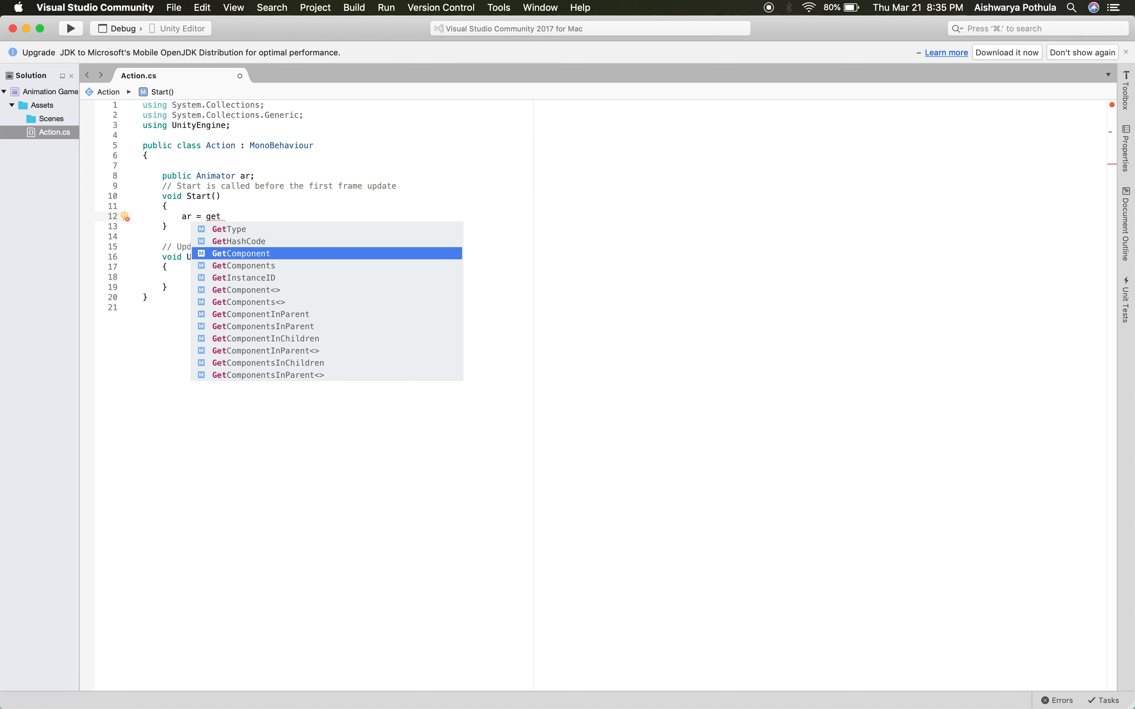
key(Return)
text(<anim)
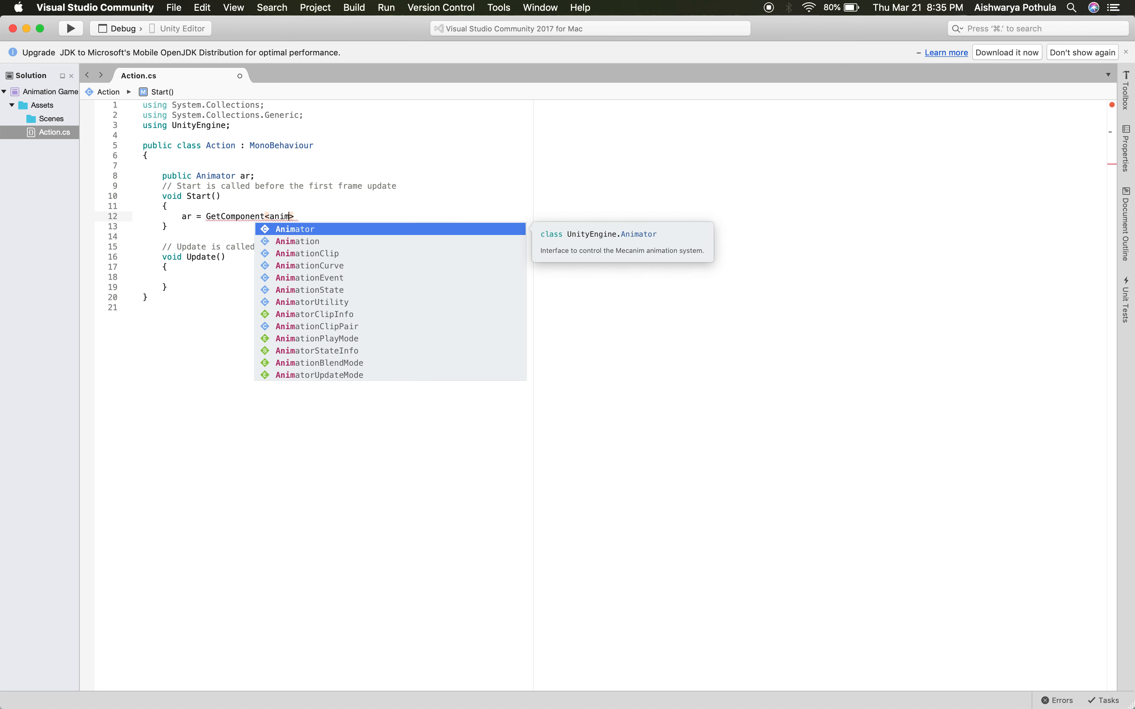
text(>)
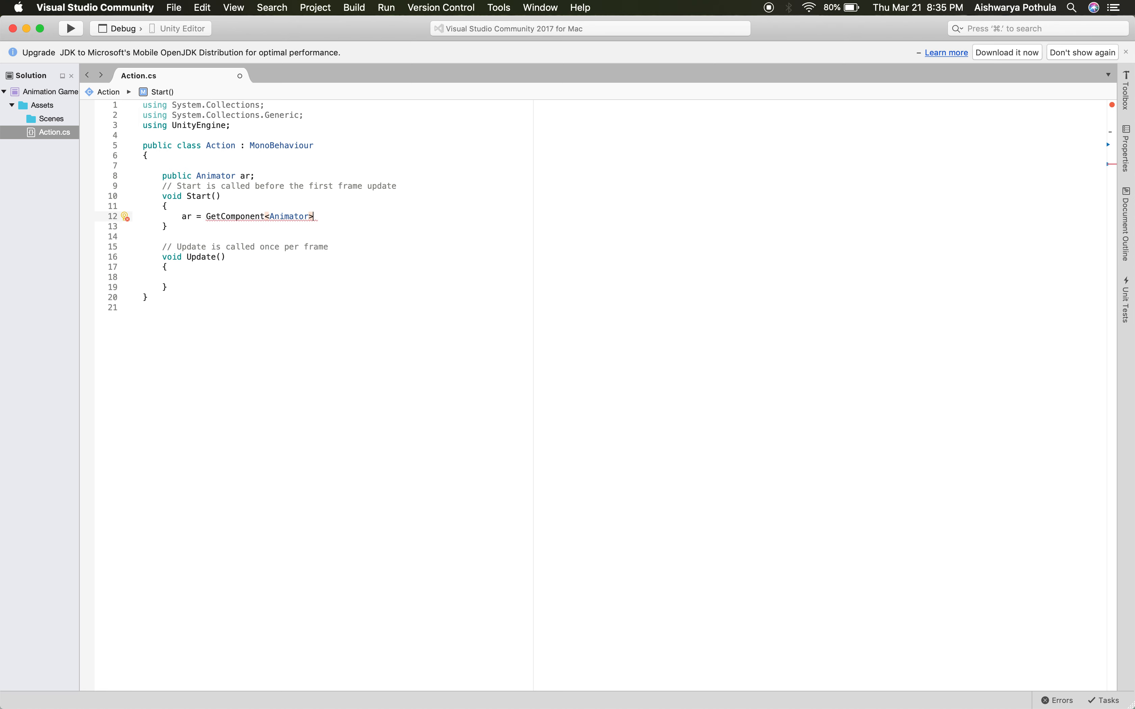
text(();)
- Add an if block with the condition Input.GetKeyUp("1") inside the Update method
click(183, 279)
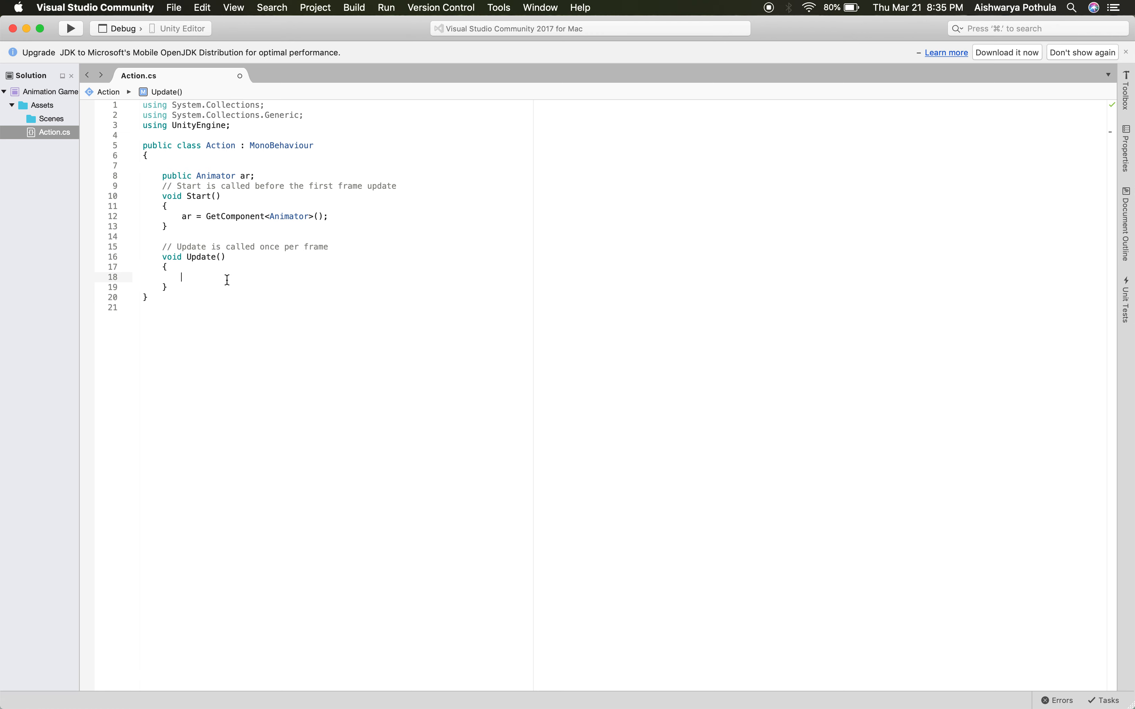
text(if(Input')
key(BackSpace)
key(alt+shift+Left)
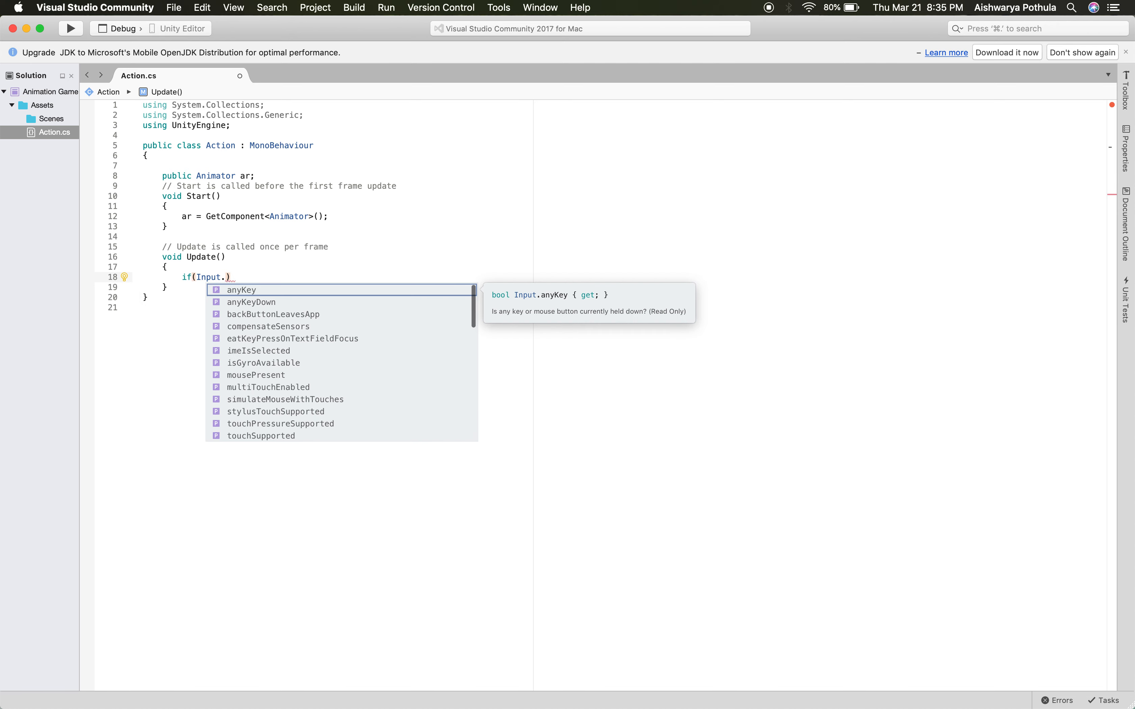
text(get)
text(key)
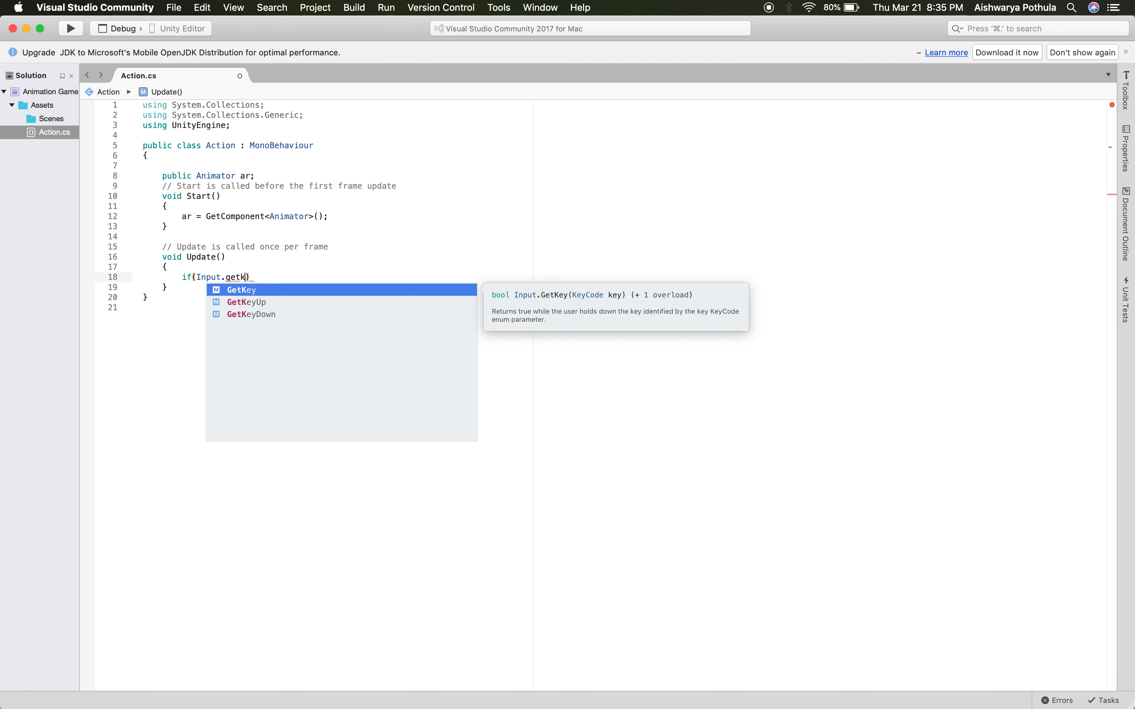
key(Down)
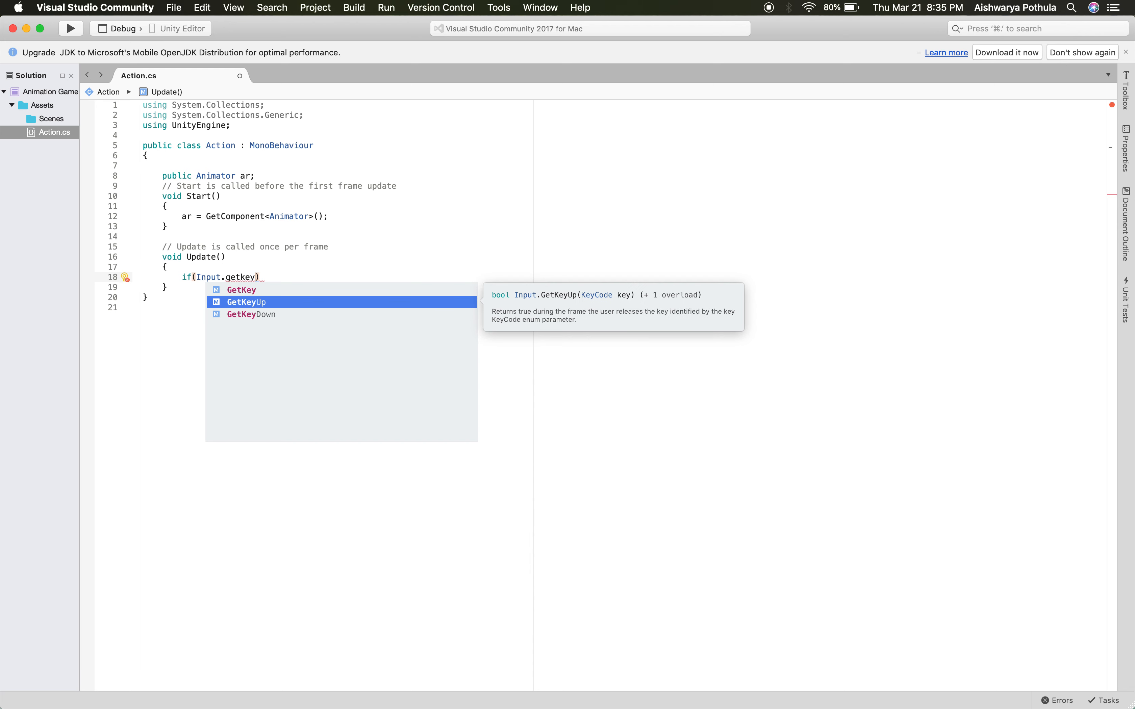
key(Return)
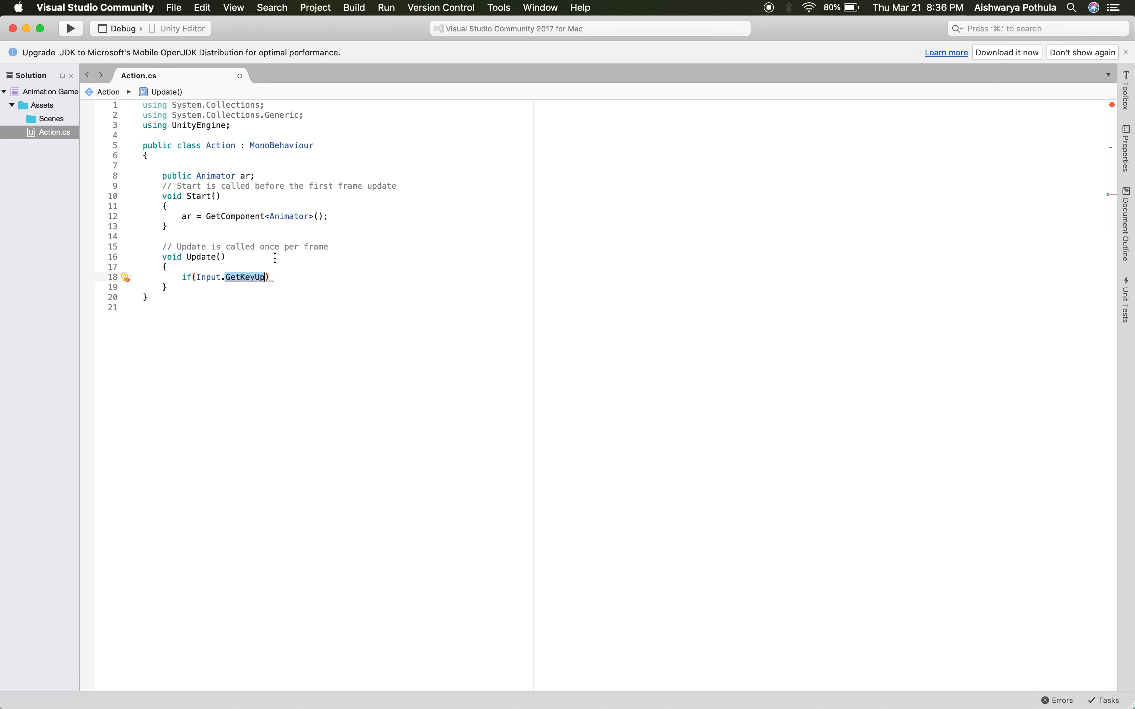
text(("1)
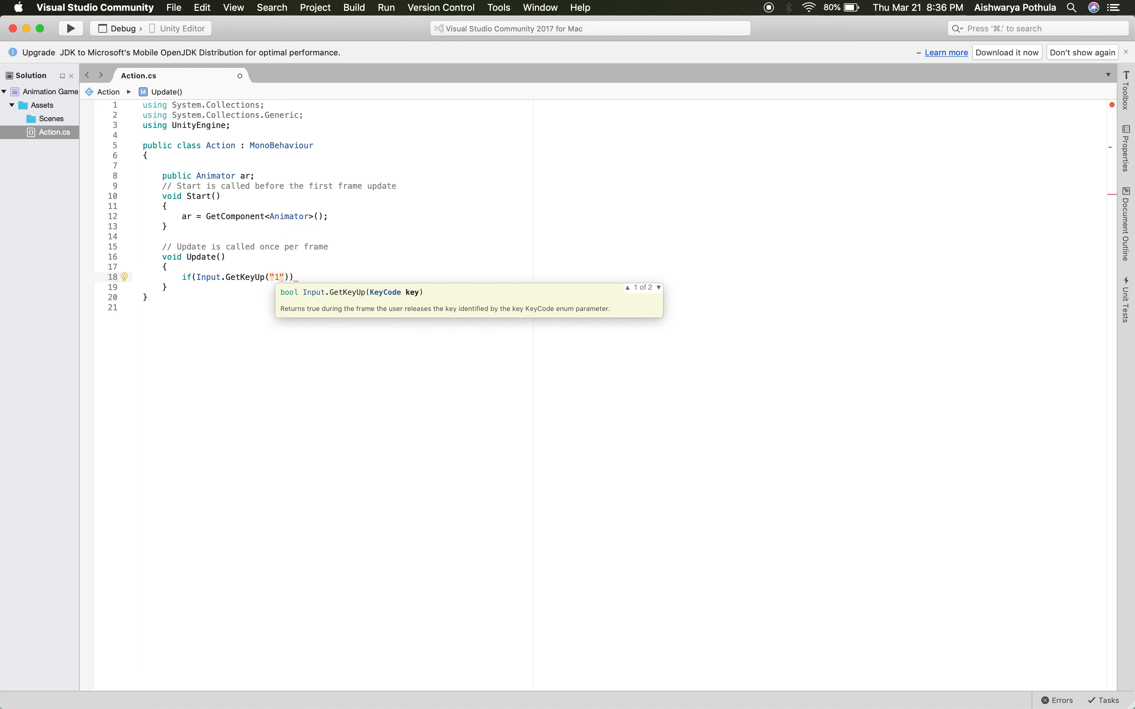
key(Right)
key(Right)
key(Right)
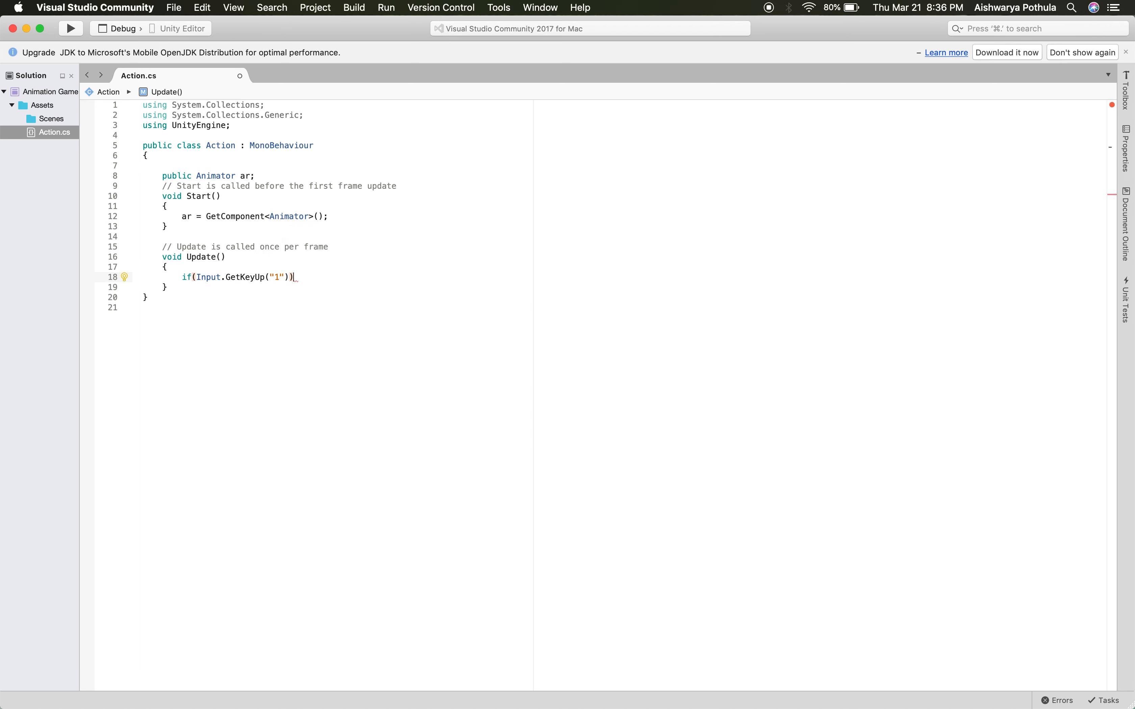
text({)
key(Return)
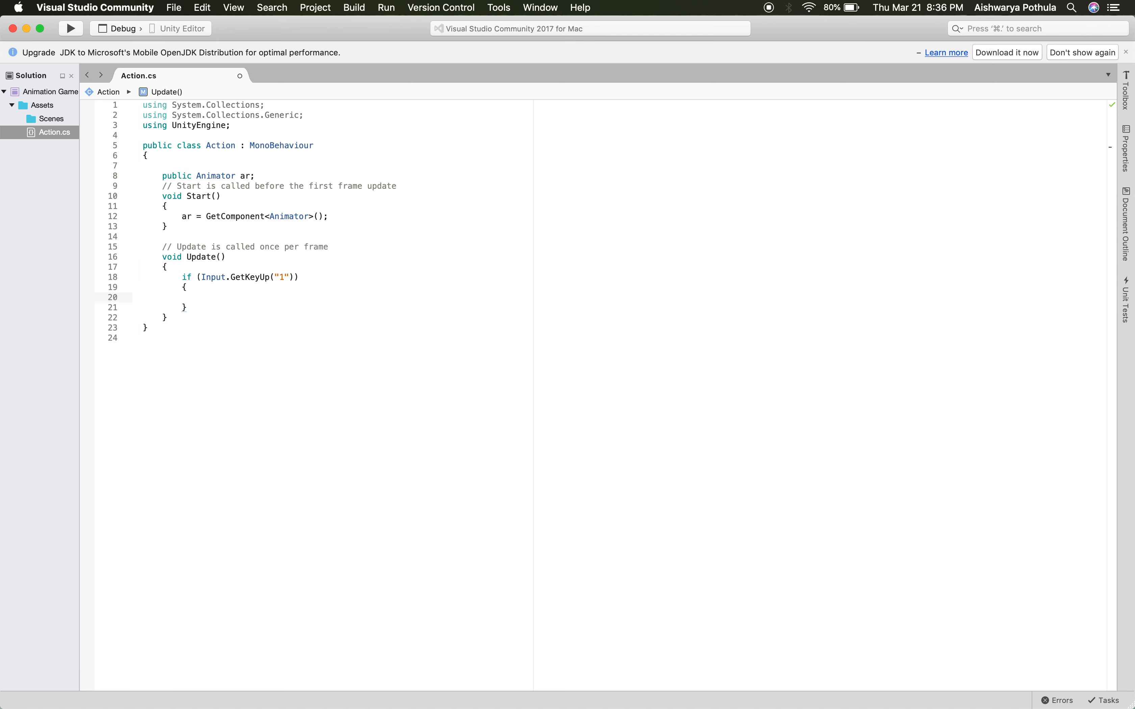
- Call ar.Play("stance"); inside the if block for key 1
text(ar.)
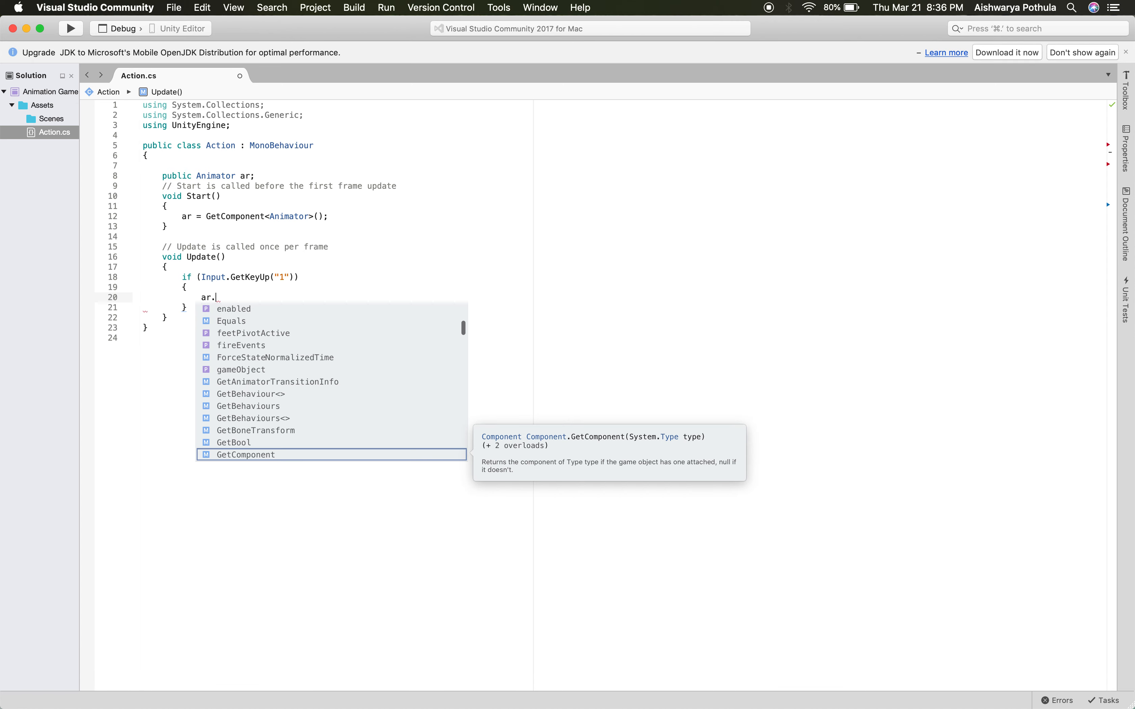
text(pl)
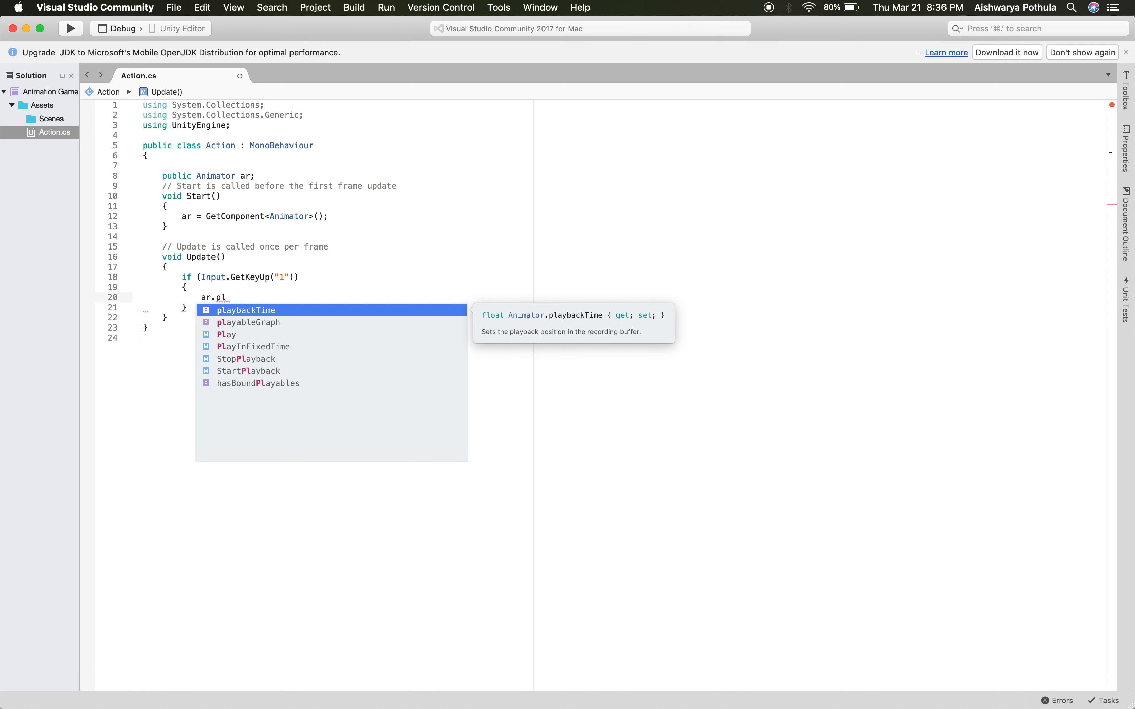
key(Down)
key(Down)
key(Return)
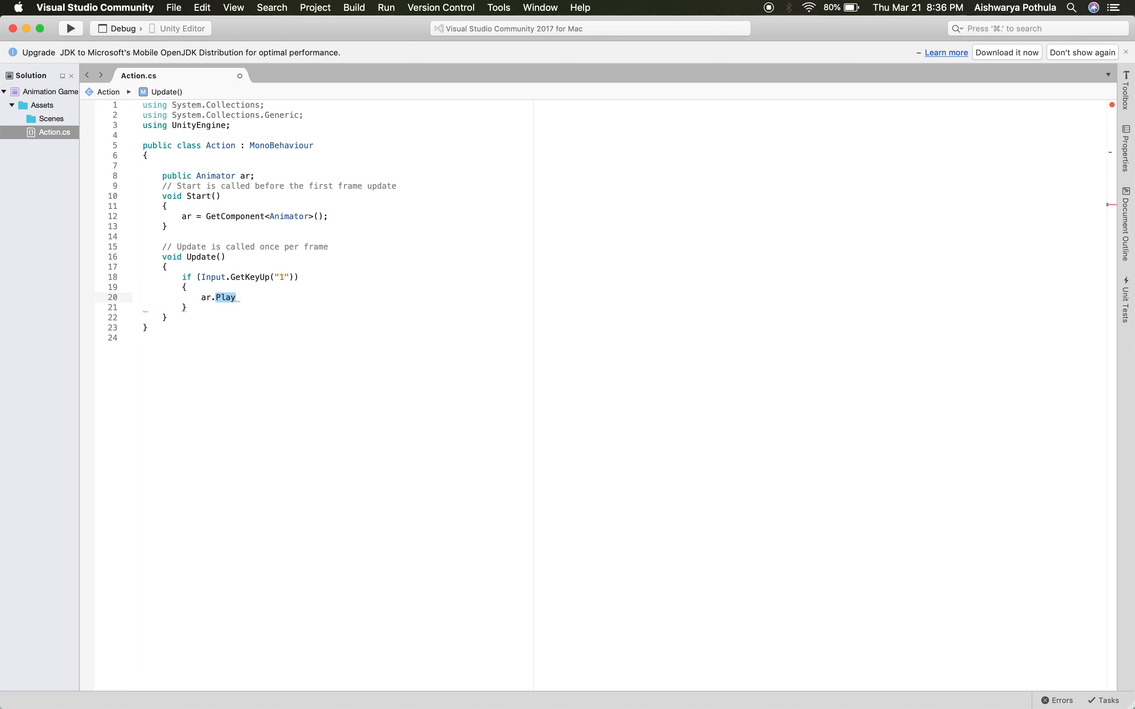
text(("stance")
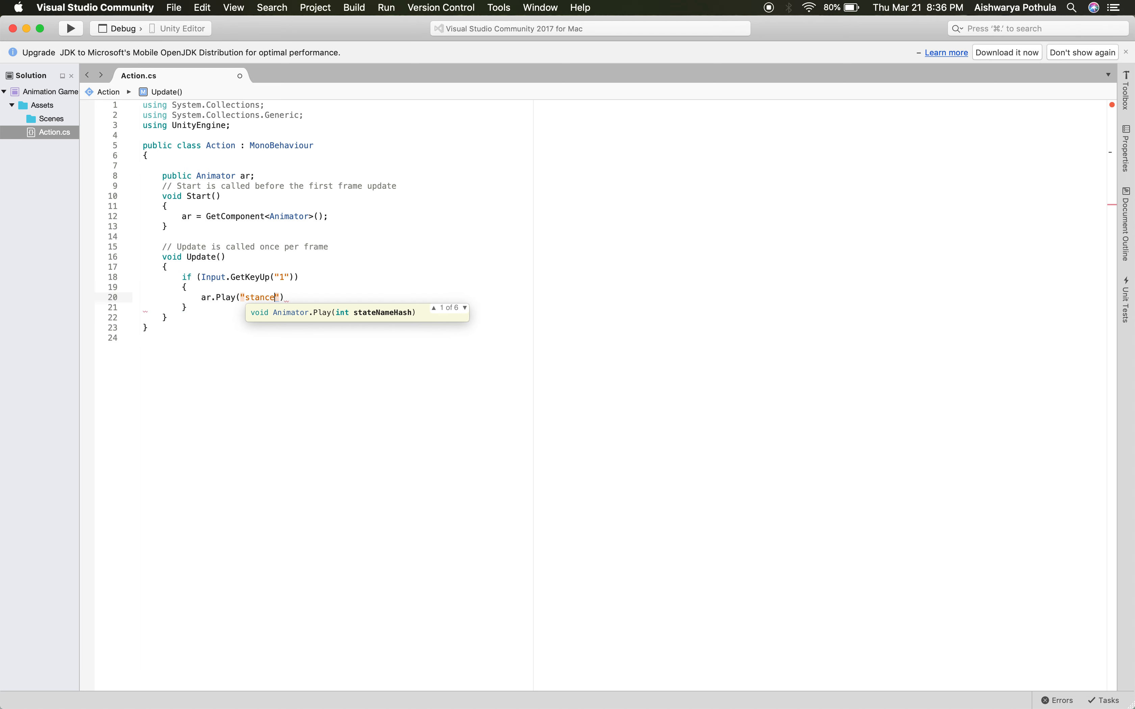
text())
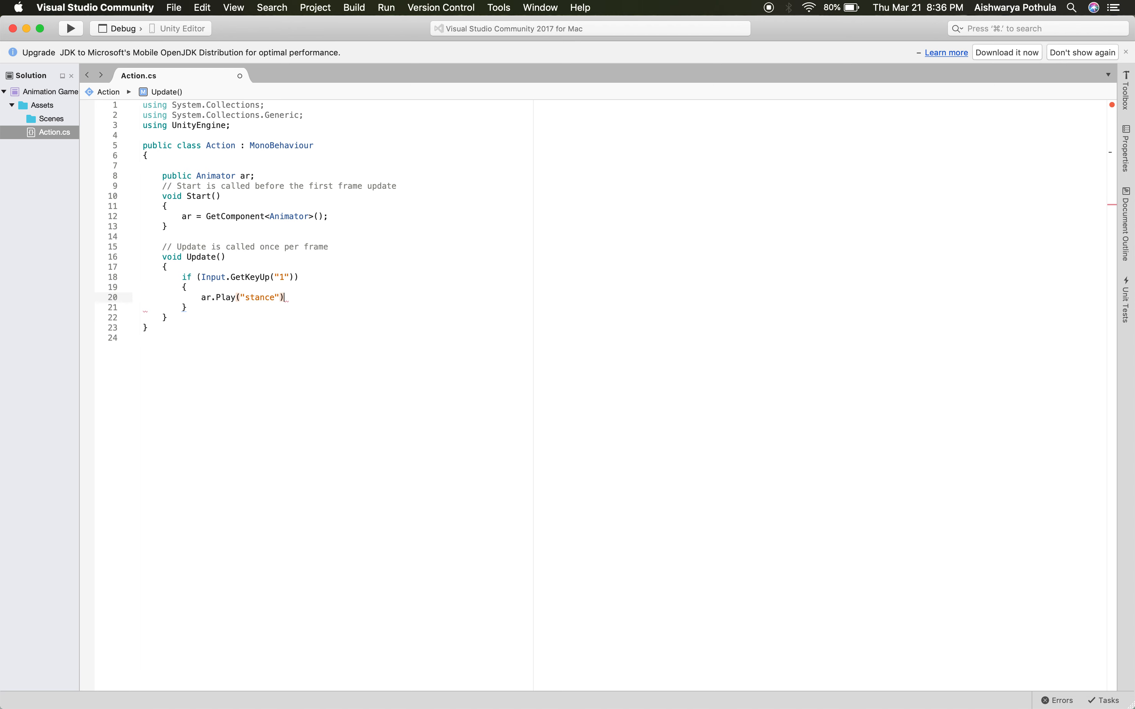
text(')
key(BackSpace)
text(;)
click(220, 337)
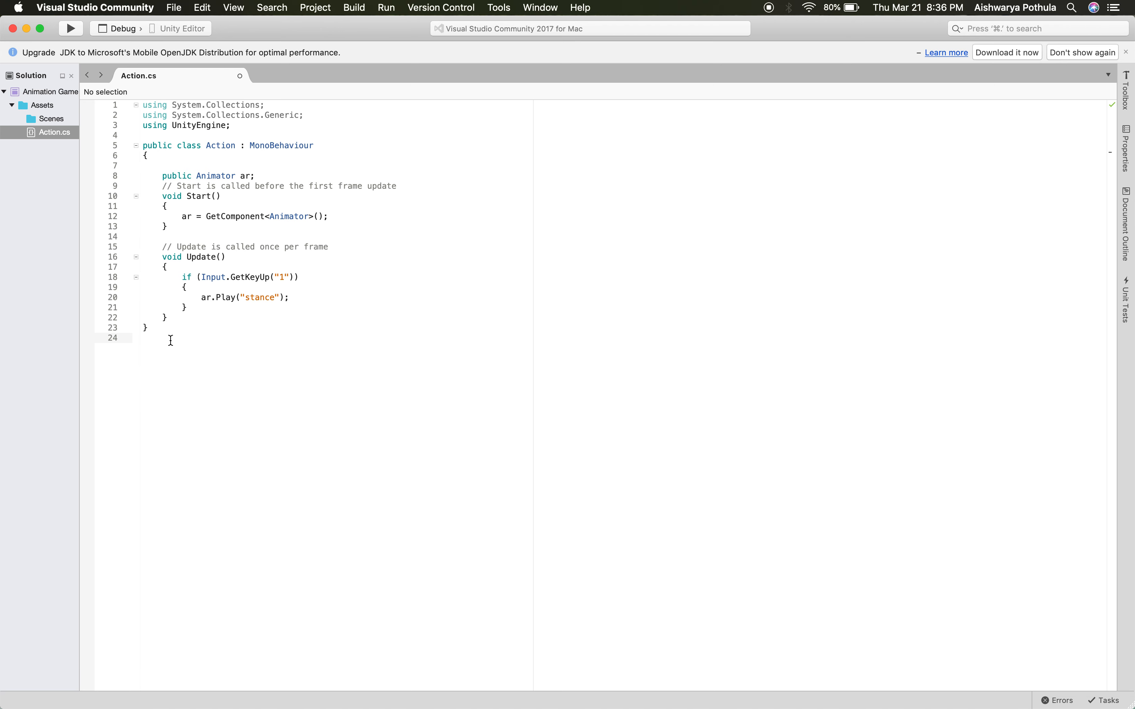
- Copy the whole if block and paste it three times below within Update, separated by blank lines
drag(181, 279, 207, 308)
key(super+c)
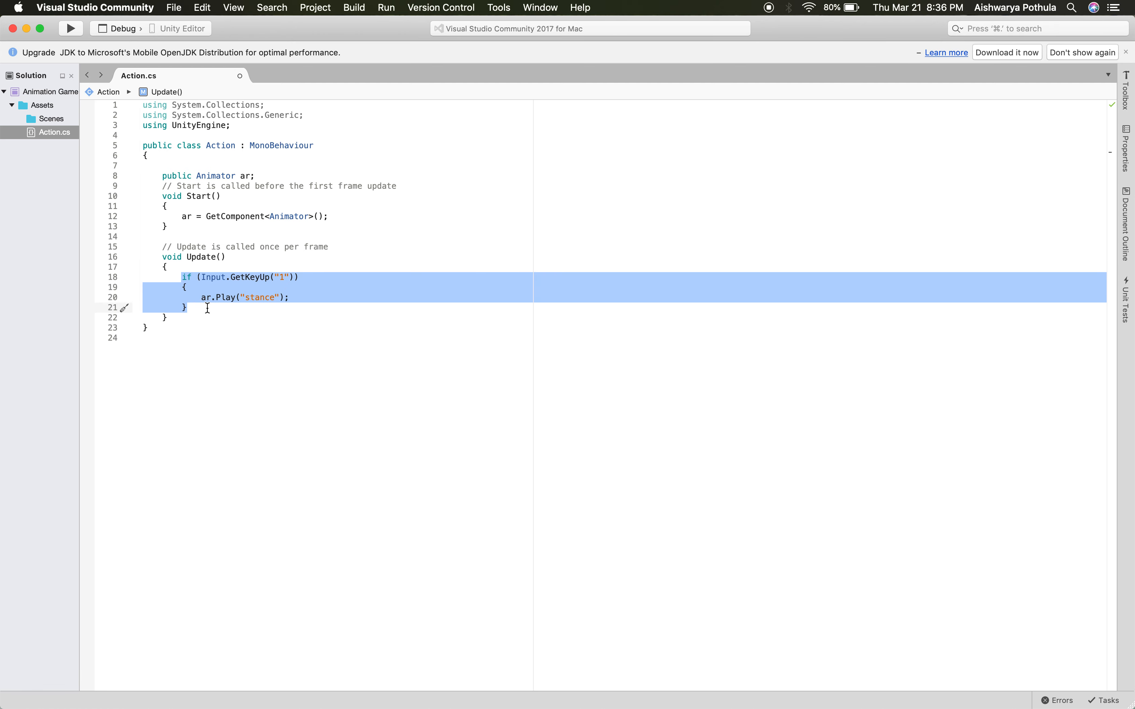
click(231, 317)
click(195, 312)
key(Return)
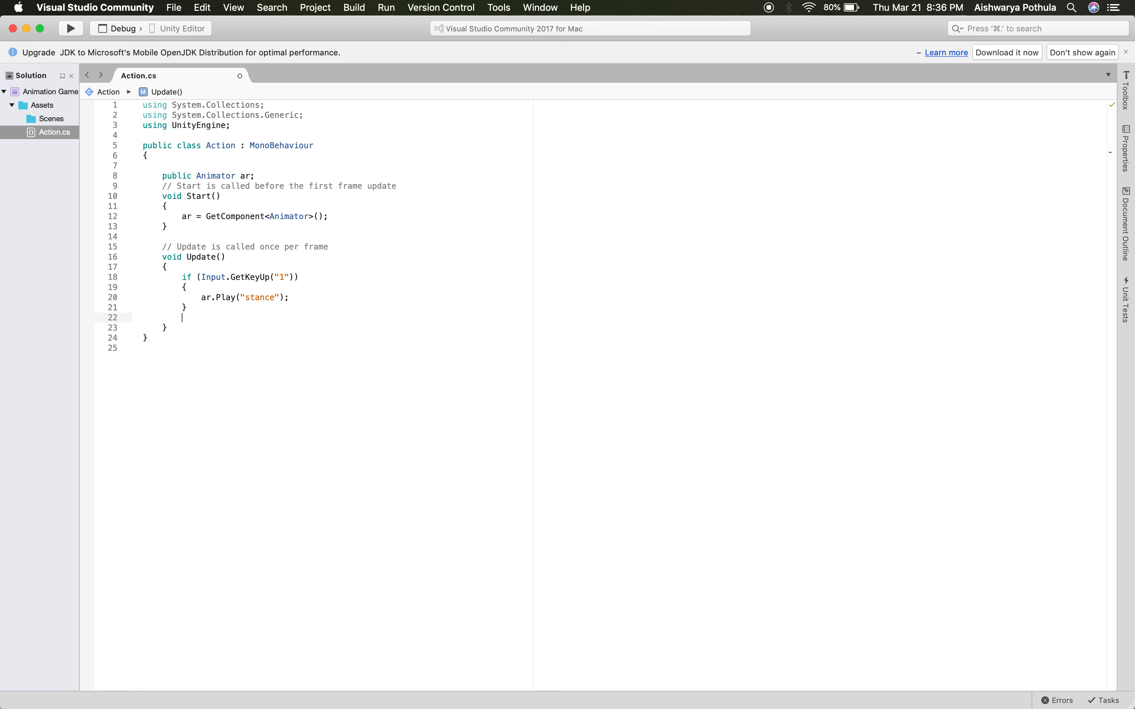
key(Return)
key(super+v)
key(Return)
key(super+v)
key(Return)
key(Return)
key(super+v)
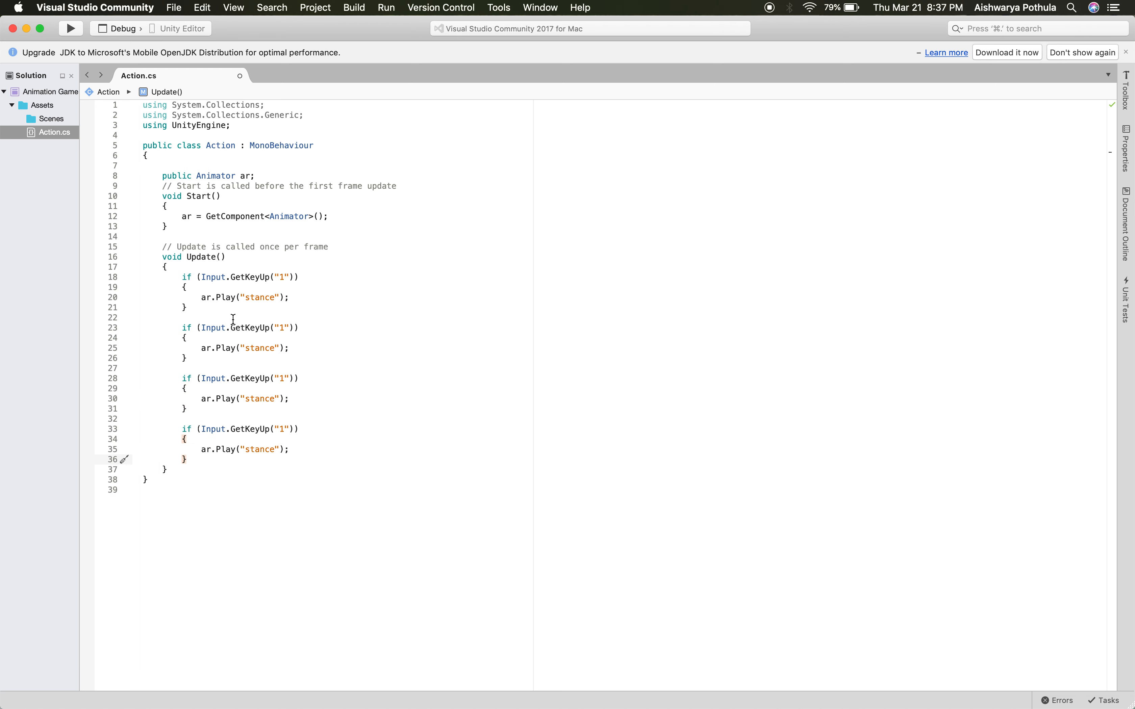
- Change the second if block to check key "2" and play the "box" animation
click(286, 328)
key(BackSpace)
text(2)
click(275, 349)
key(BackSpace)
key(BackSpace)
key(BackSpace)
key(BackSpace)
key(BackSpace)
key(BackSpace)
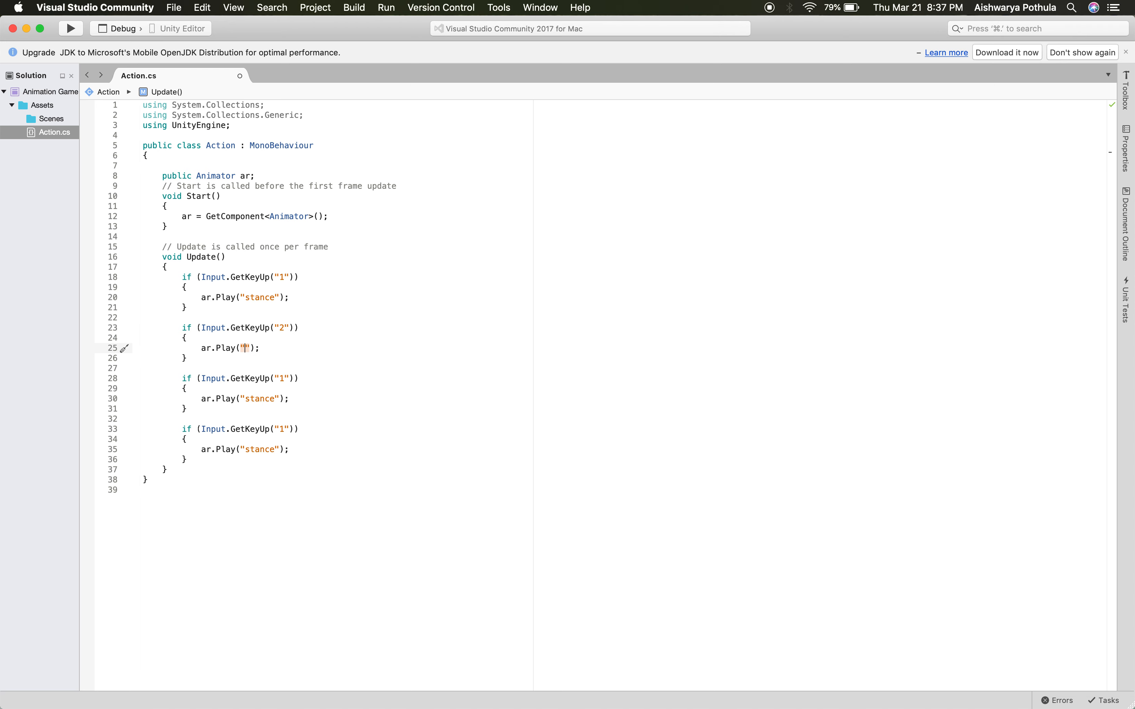
text(box)
- Change the third if block to check key "3" and play the "step" animation
click(290, 388)
click(286, 380)
key(BackSpace)
text(3)
click(275, 399)
key(BackSpace)
key(BackSpace)
key(BackSpace)
key(BackSpace)
key(BackSpace)
key(BackSpace)
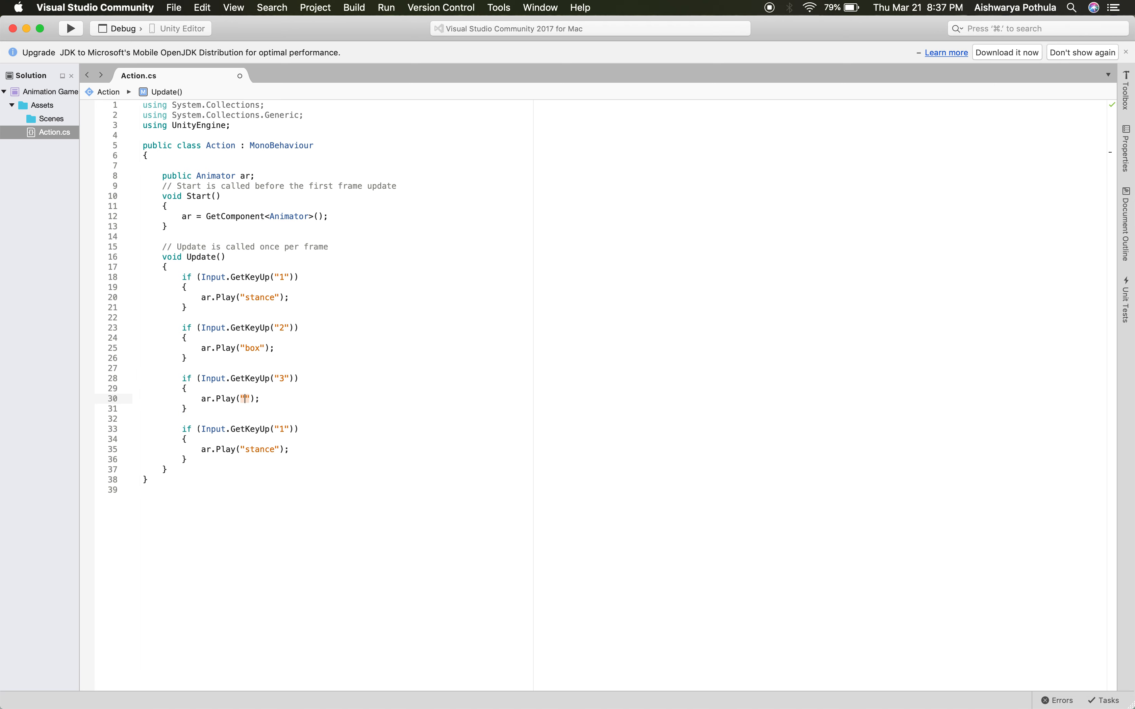
text(step)
- Change the fourth if block to check key "4" and play the "win" animation
click(286, 431)
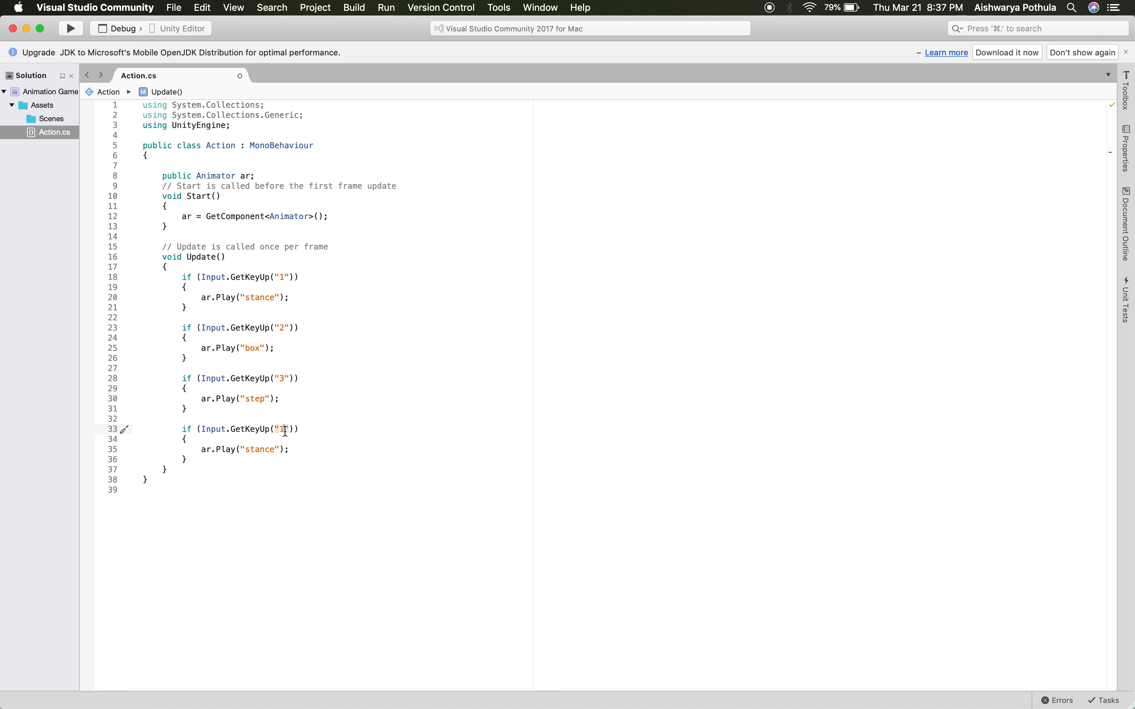
key(BackSpace)
text(4)
click(275, 451)
key(BackSpace)
key(BackSpace)
key(BackSpace)
key(BackSpace)
key(BackSpace)
key(BackSpace)
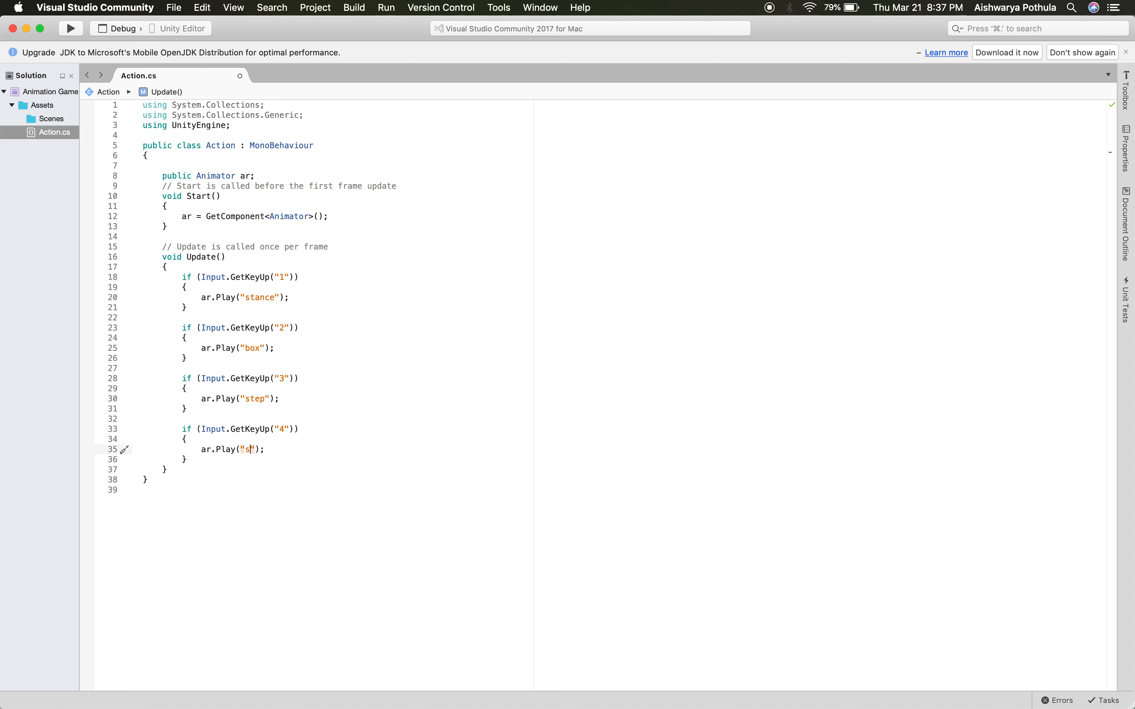
text(win)
key(Up)
- Minimize the code editor, switch to Unity, and clear the Console before returning to the project assets
click(28, 28)
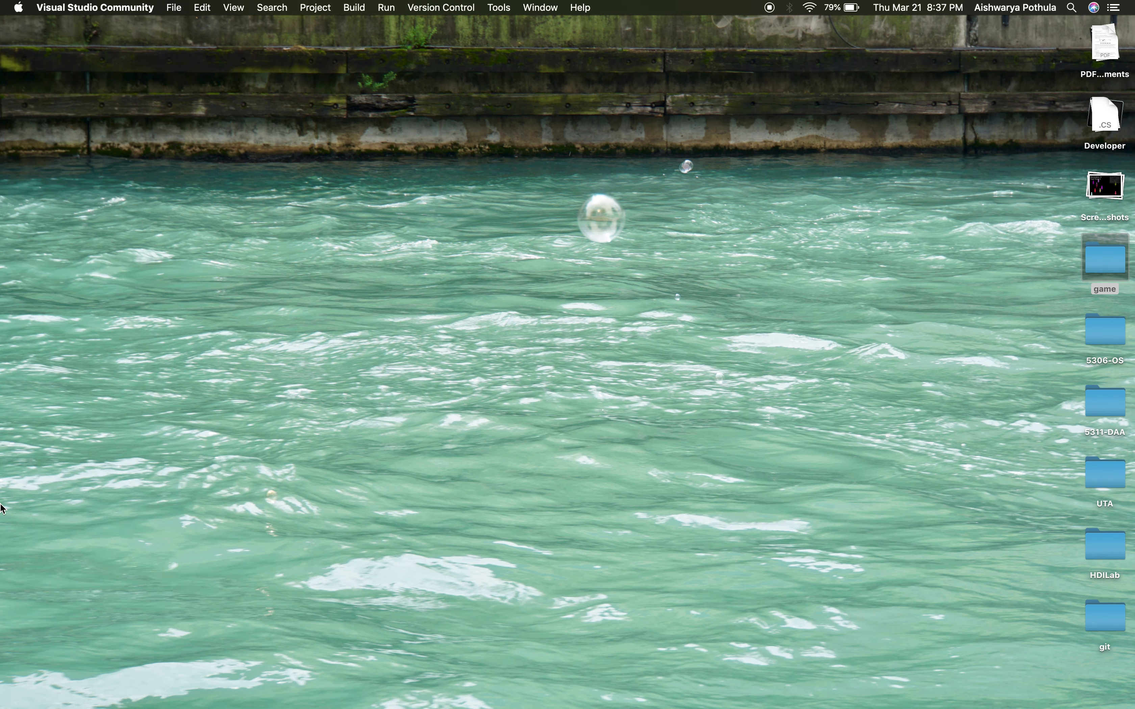
click(24, 502)
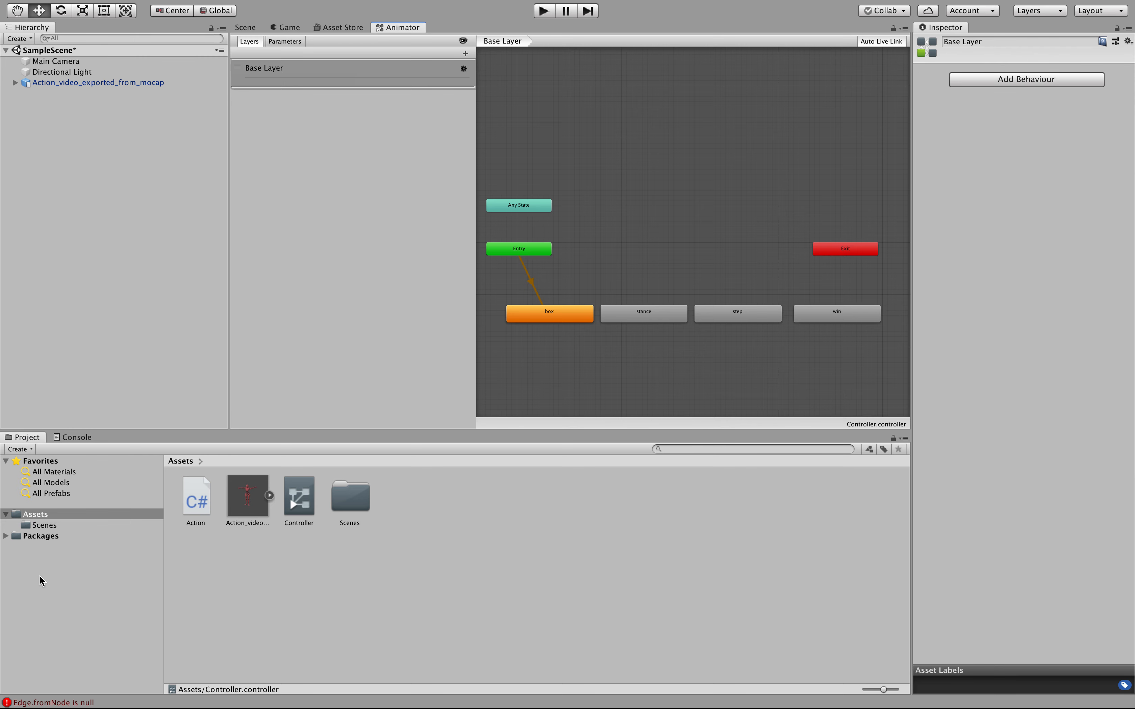
click(77, 438)
click(14, 450)
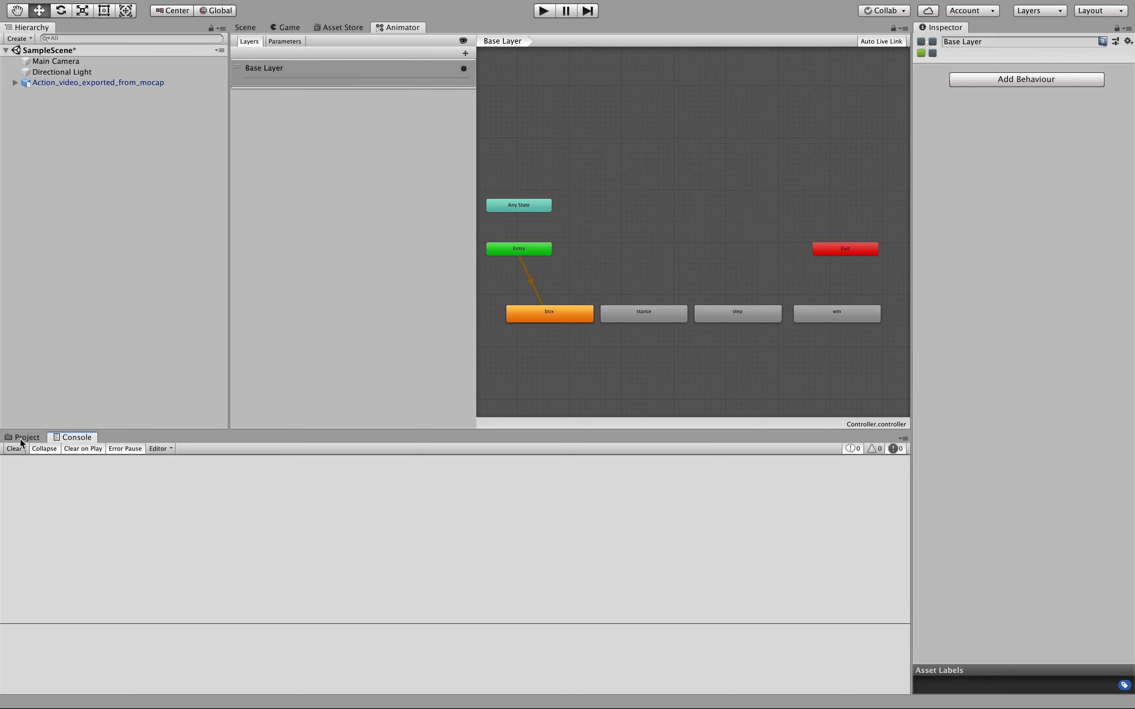
click(22, 439)
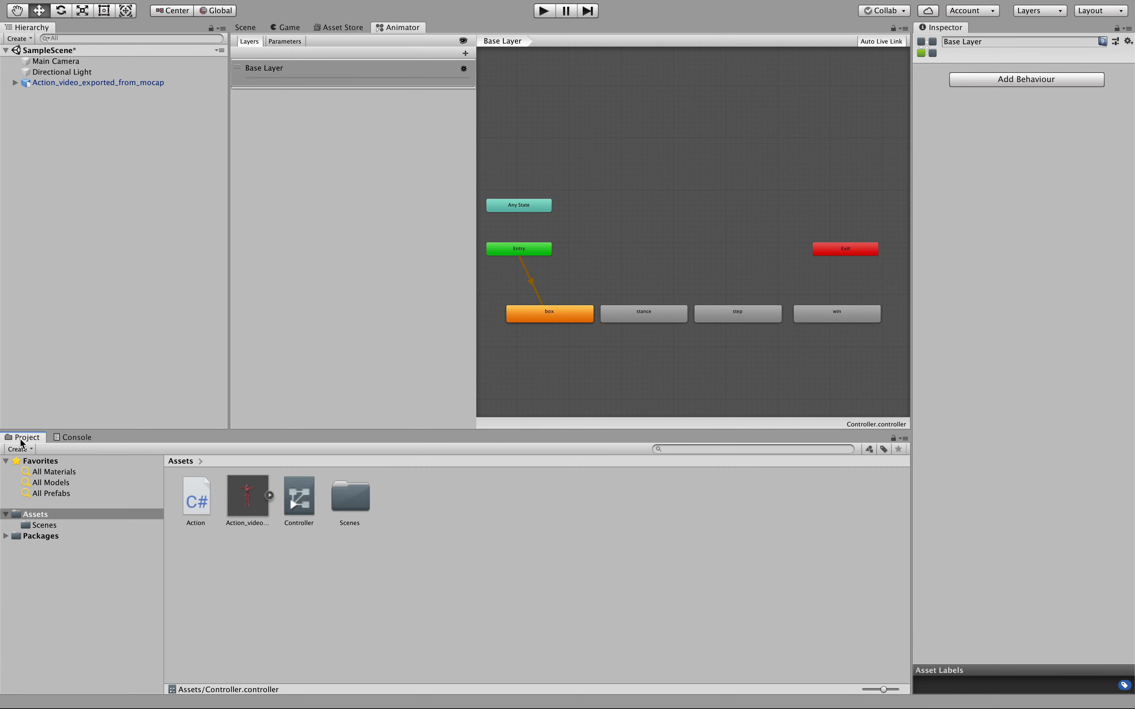
- Run the scene in the Game view to test the character's animations, and stop it again
click(285, 28)
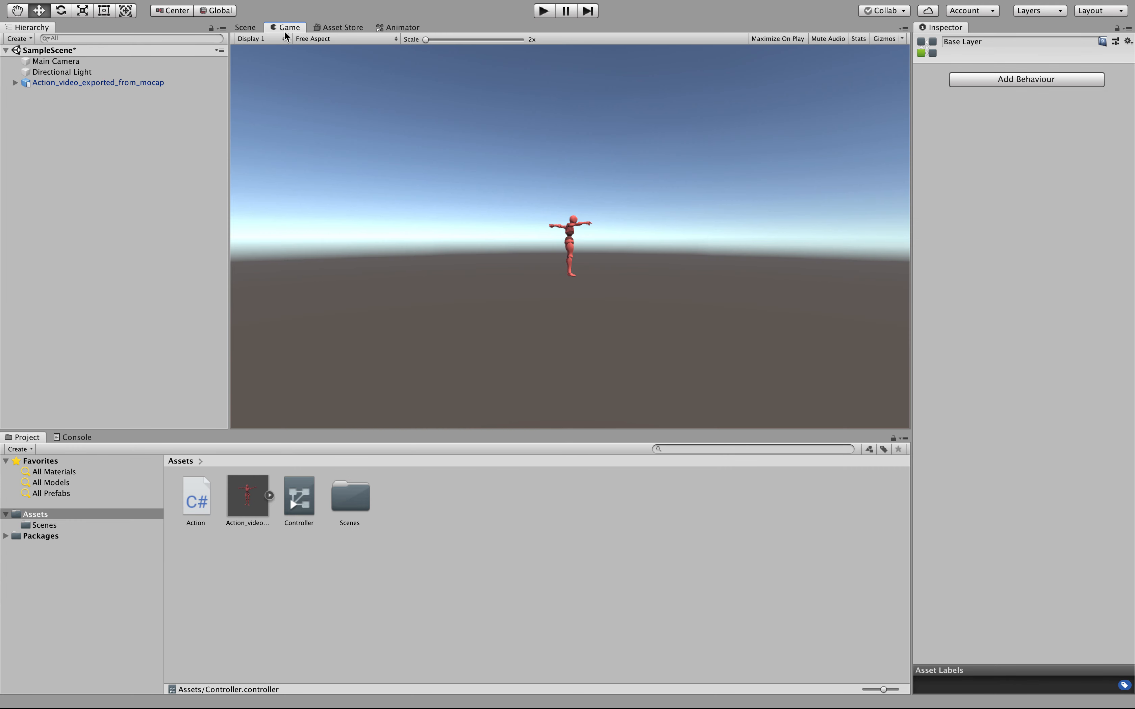
click(544, 11)
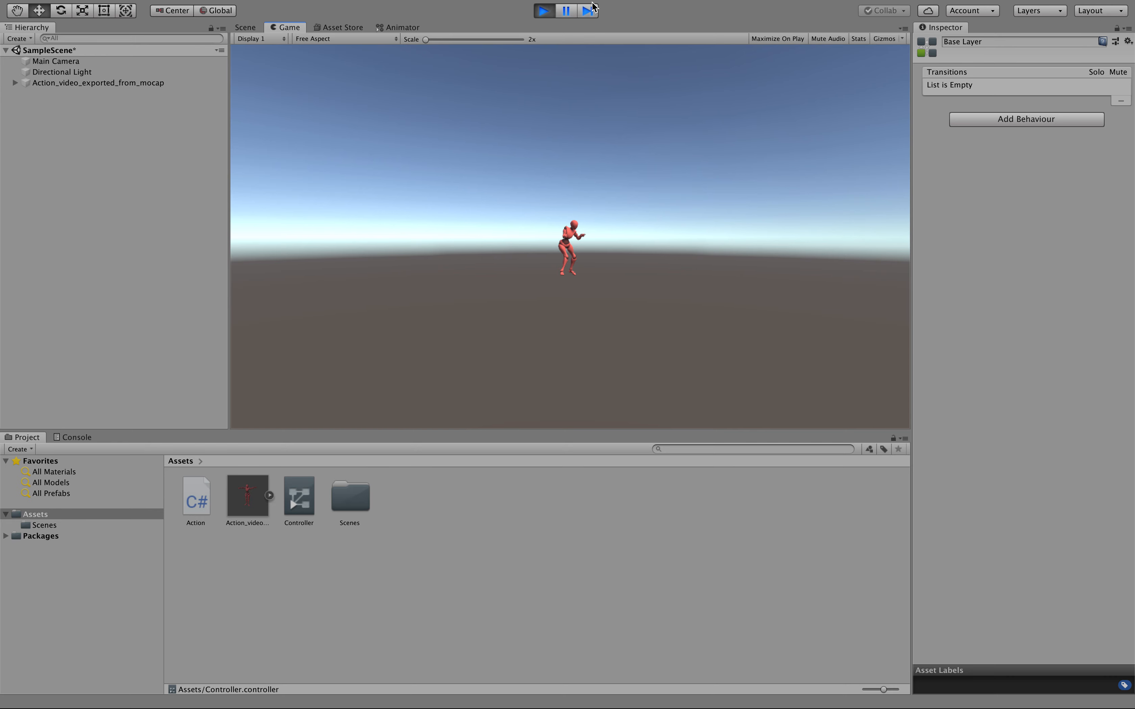
click(541, 14)
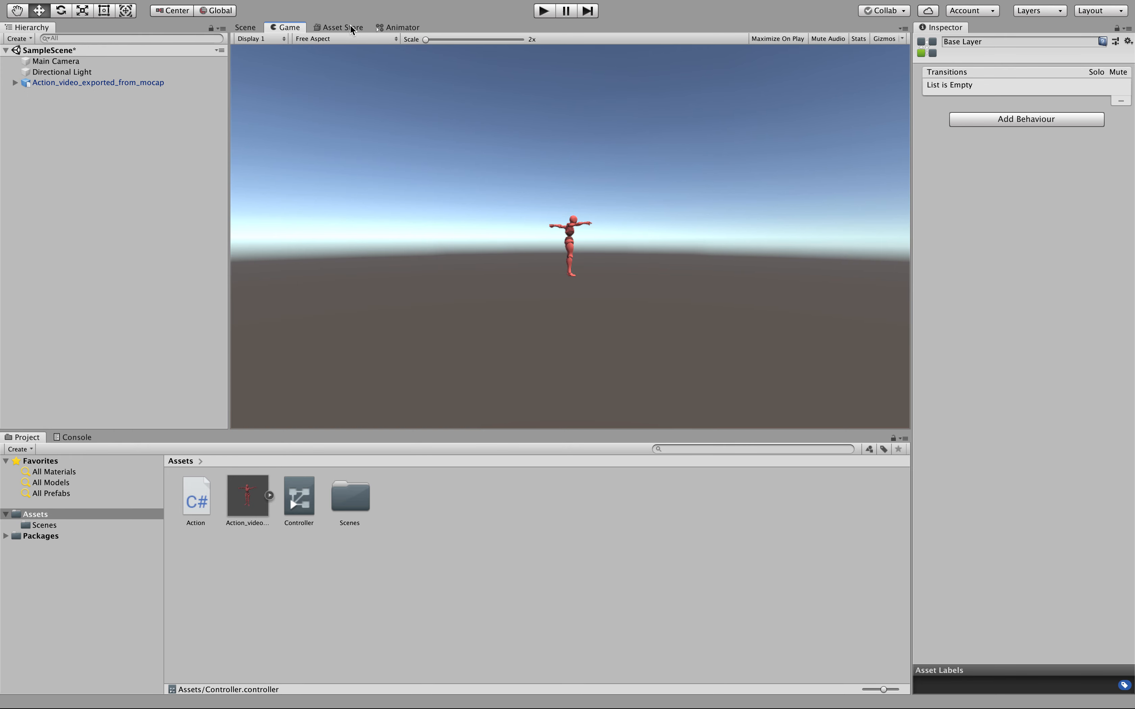
- Create an empty state in the Animator's Base Layer graph, above the existing clip states
click(409, 27)
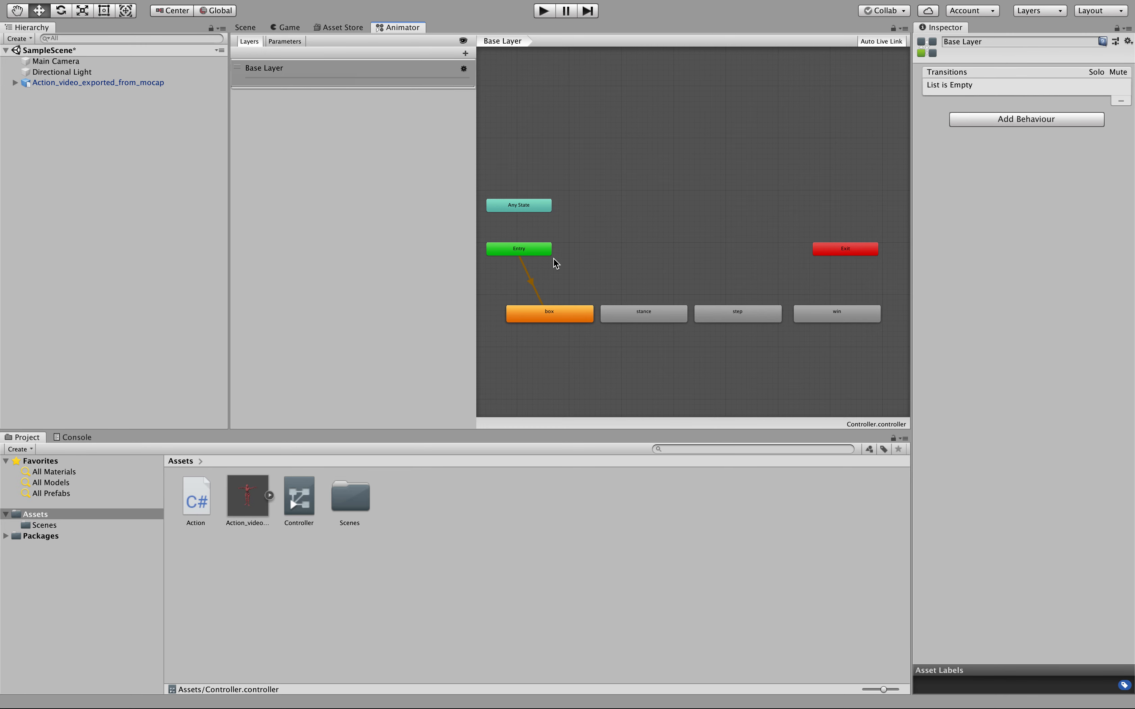
right_click(689, 168)
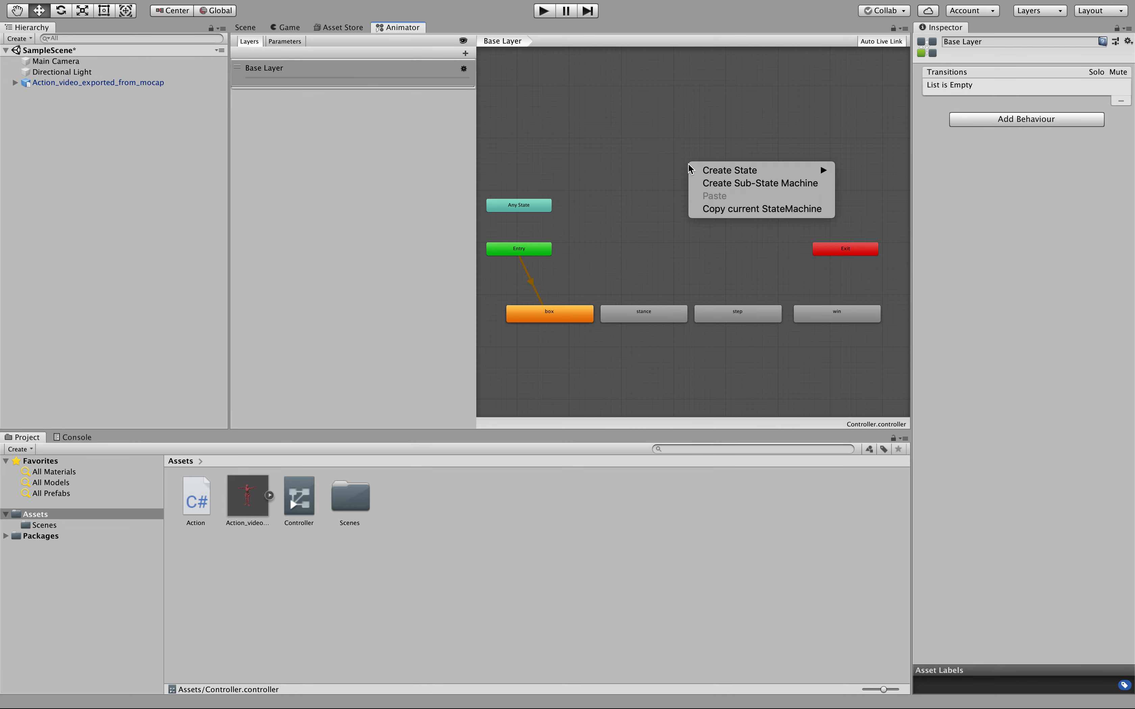
mouse_move(720, 171)
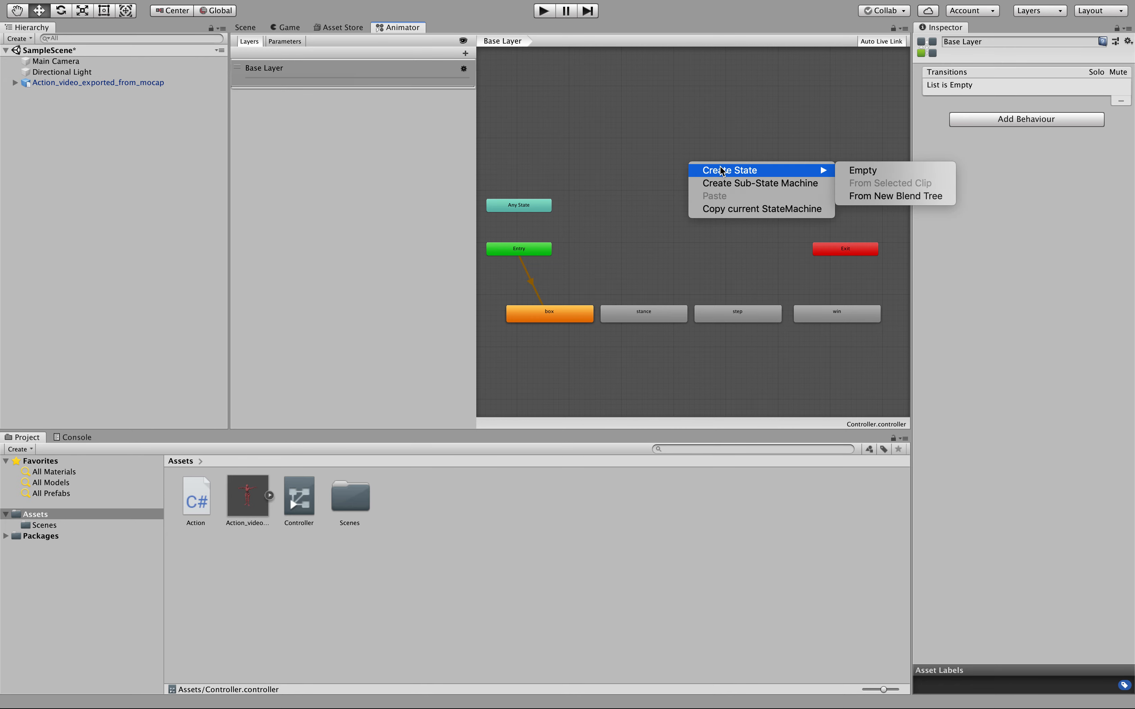
click(886, 176)
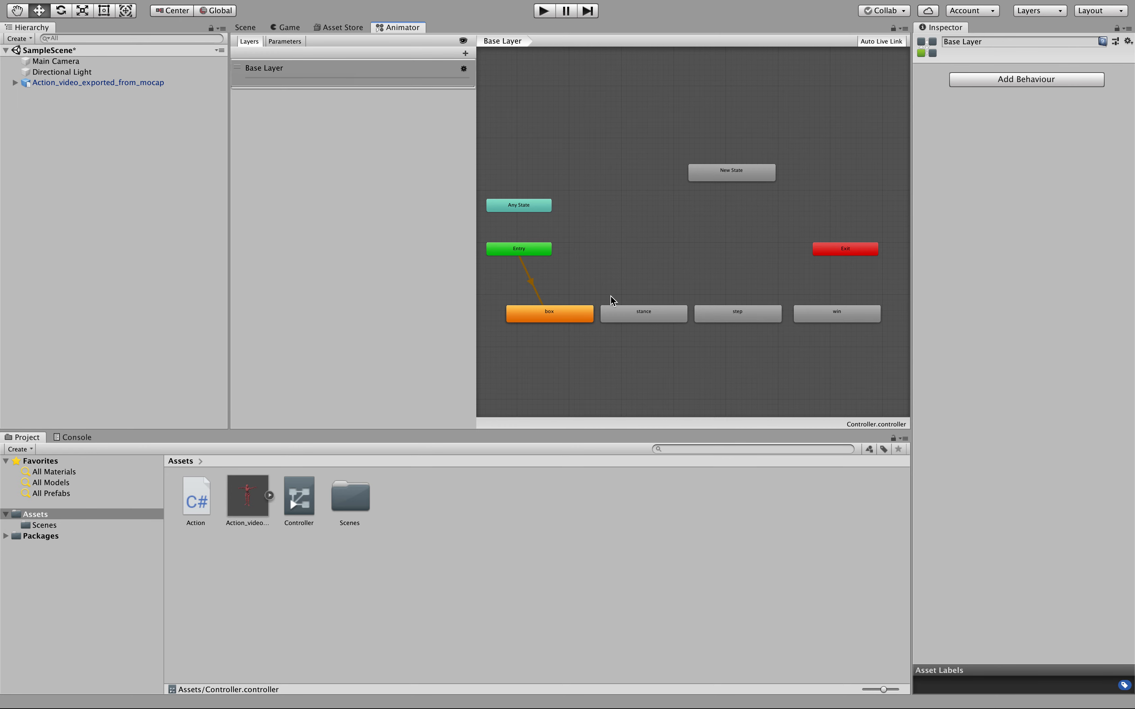
- Make a transition from Entry to New State
click(539, 251)
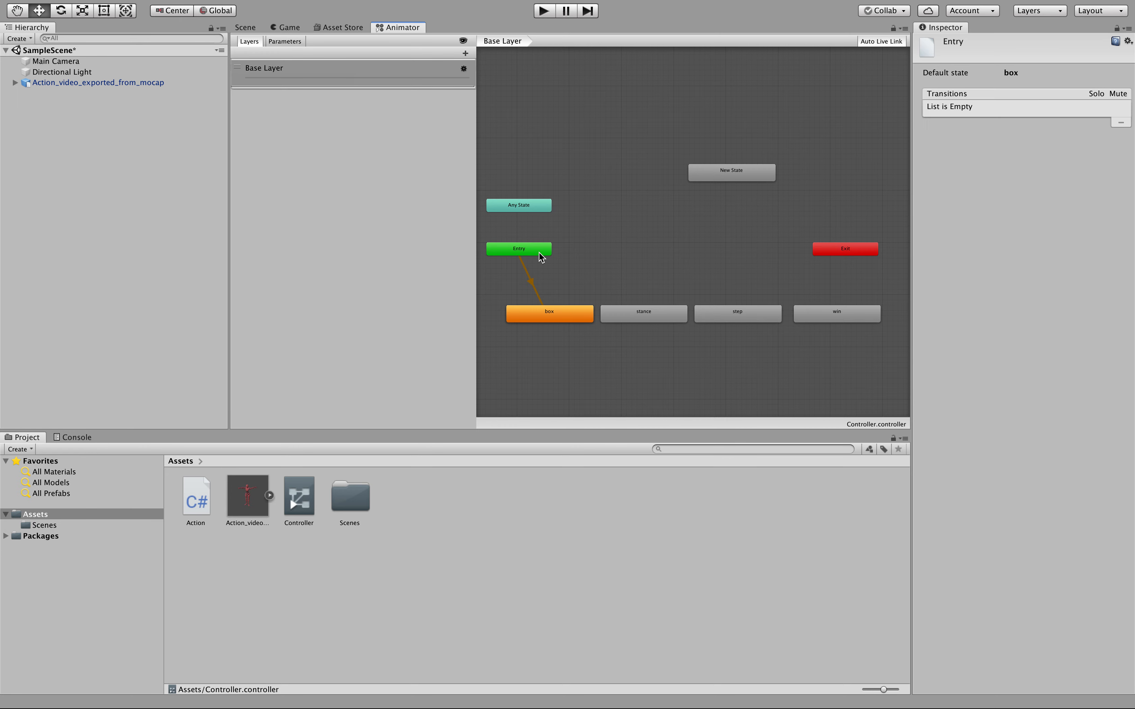
right_click(539, 252)
click(557, 262)
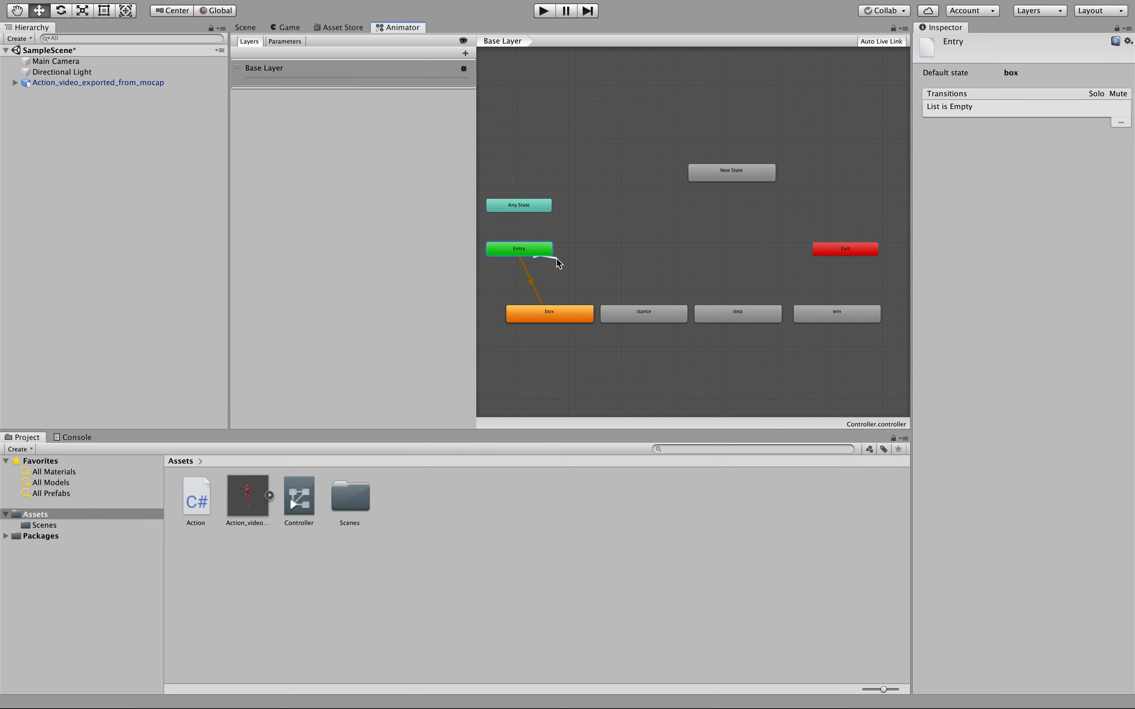
click(720, 174)
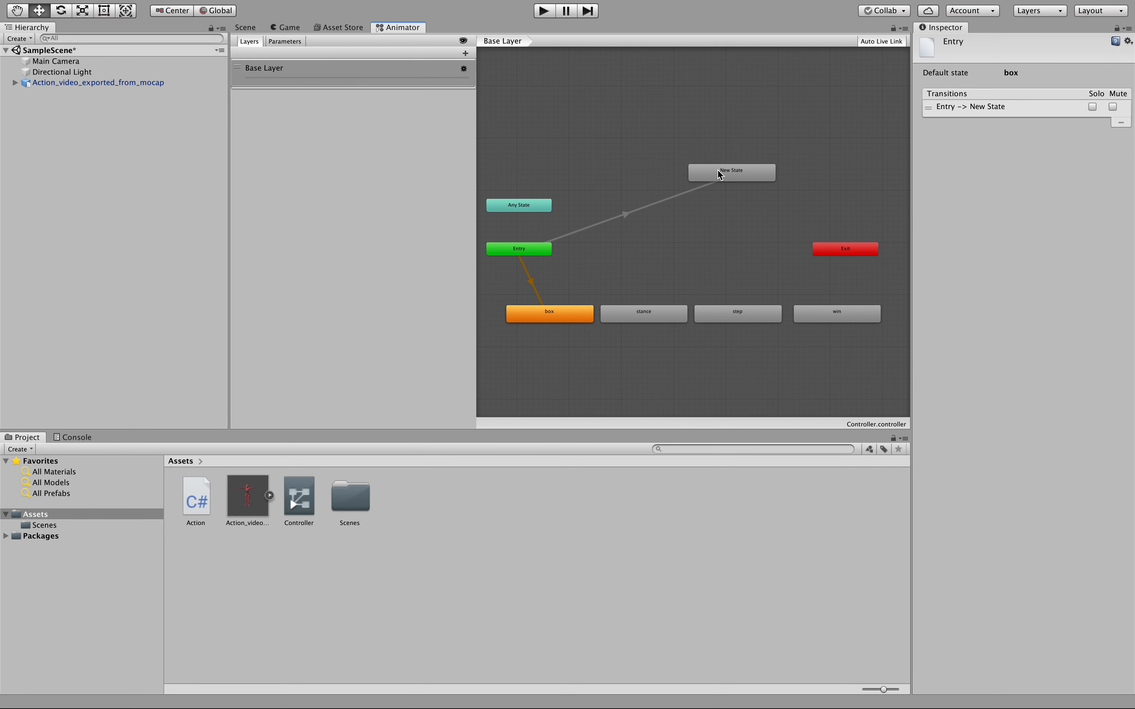
- Make transitions from the box state and the stance state to New State
click(535, 284)
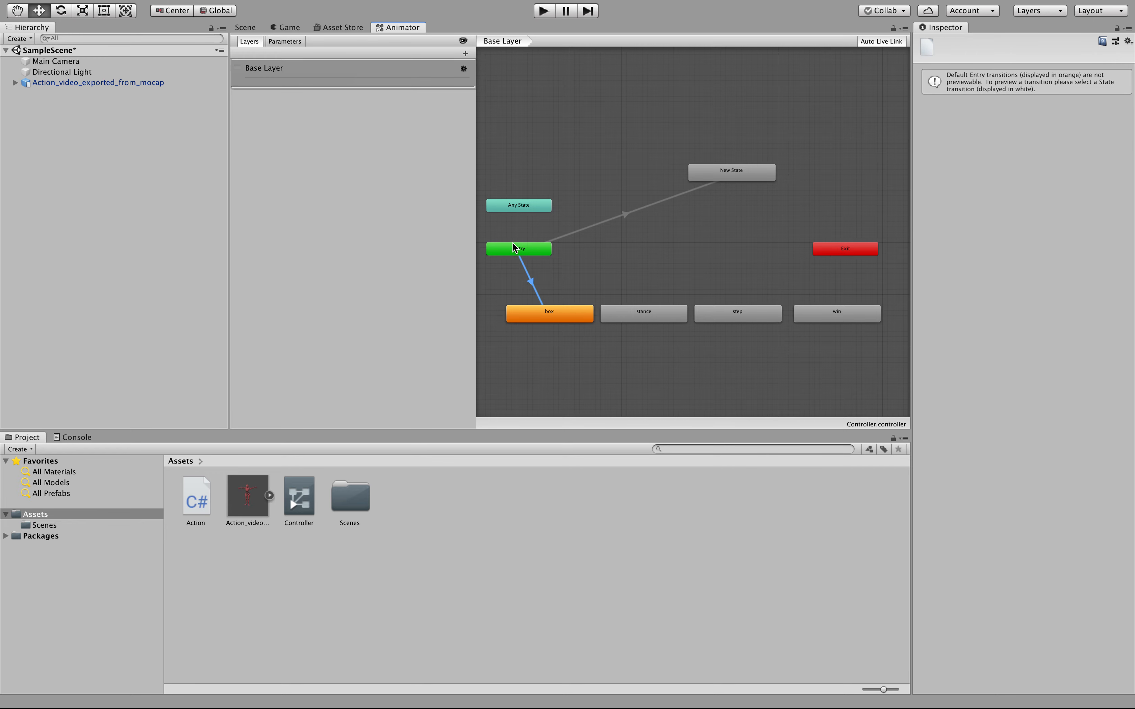
click(543, 320)
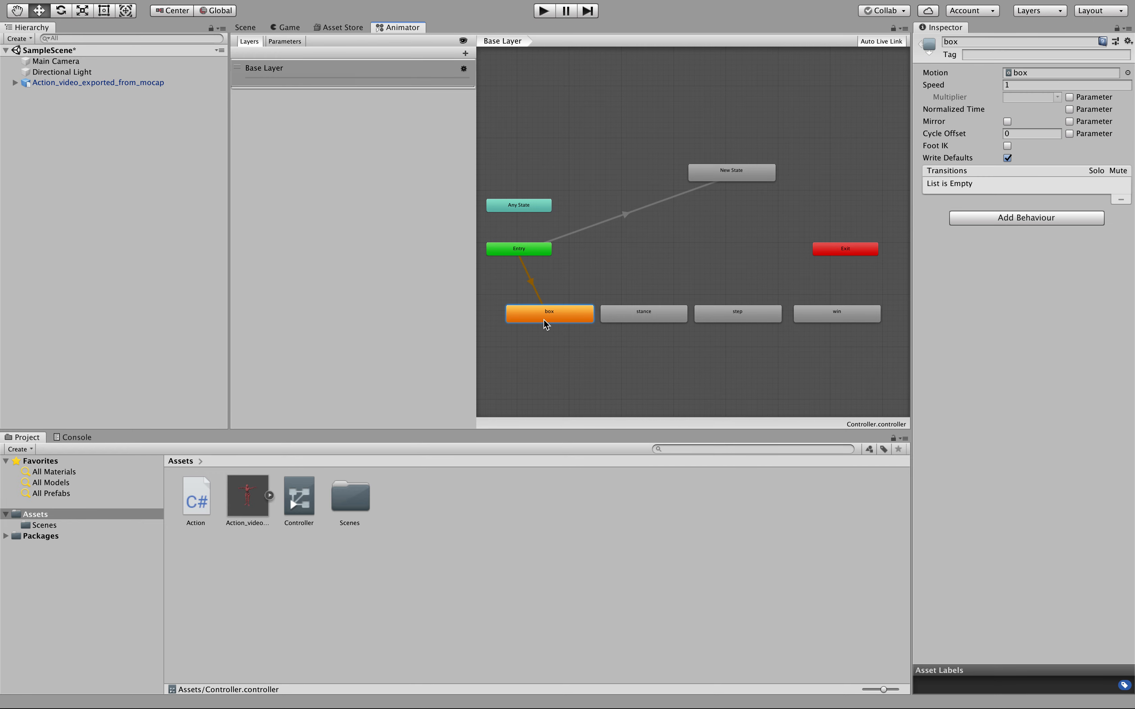
right_click(545, 323)
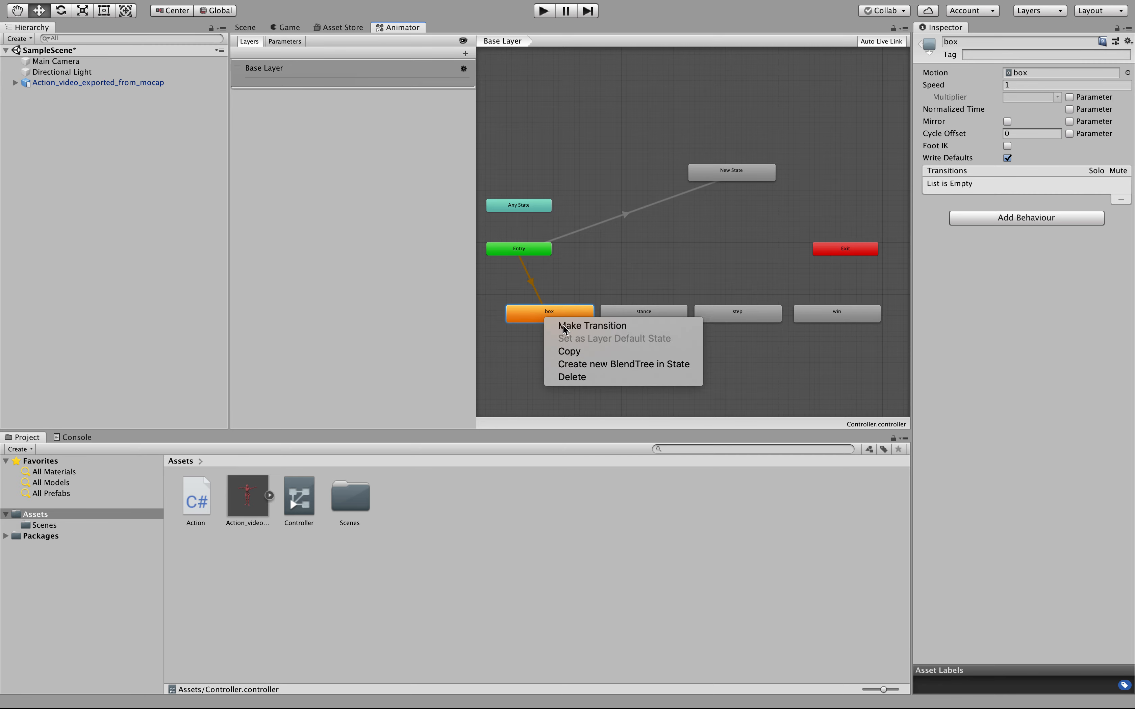
click(557, 327)
click(719, 180)
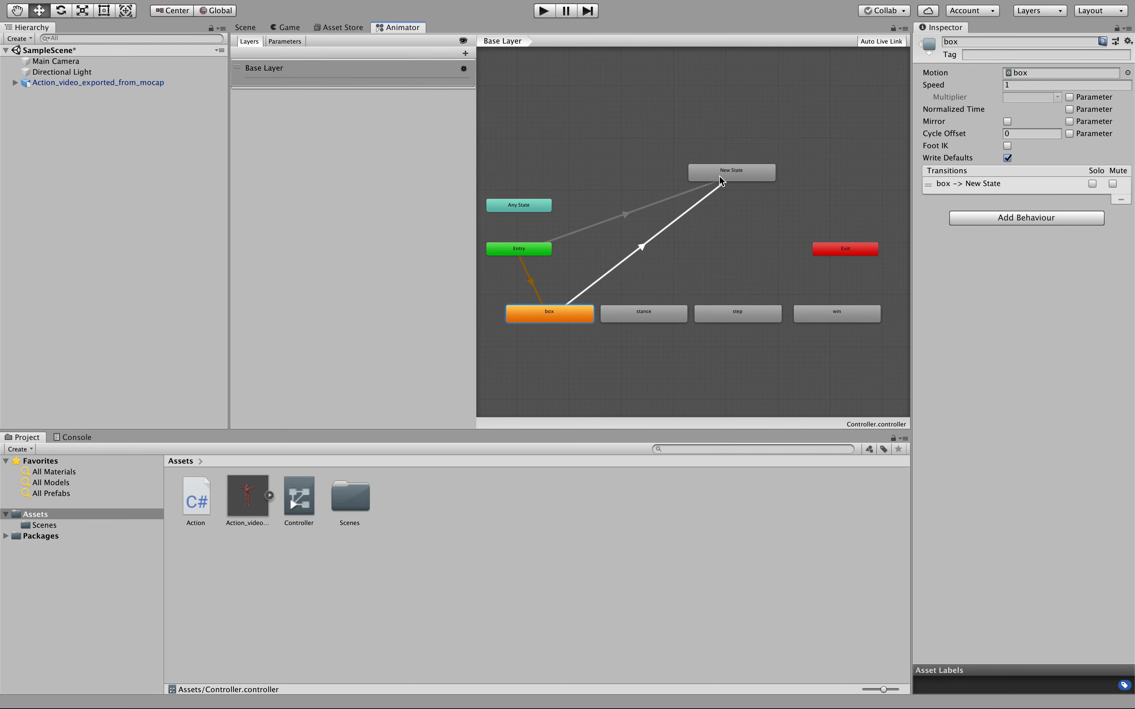
right_click(658, 314)
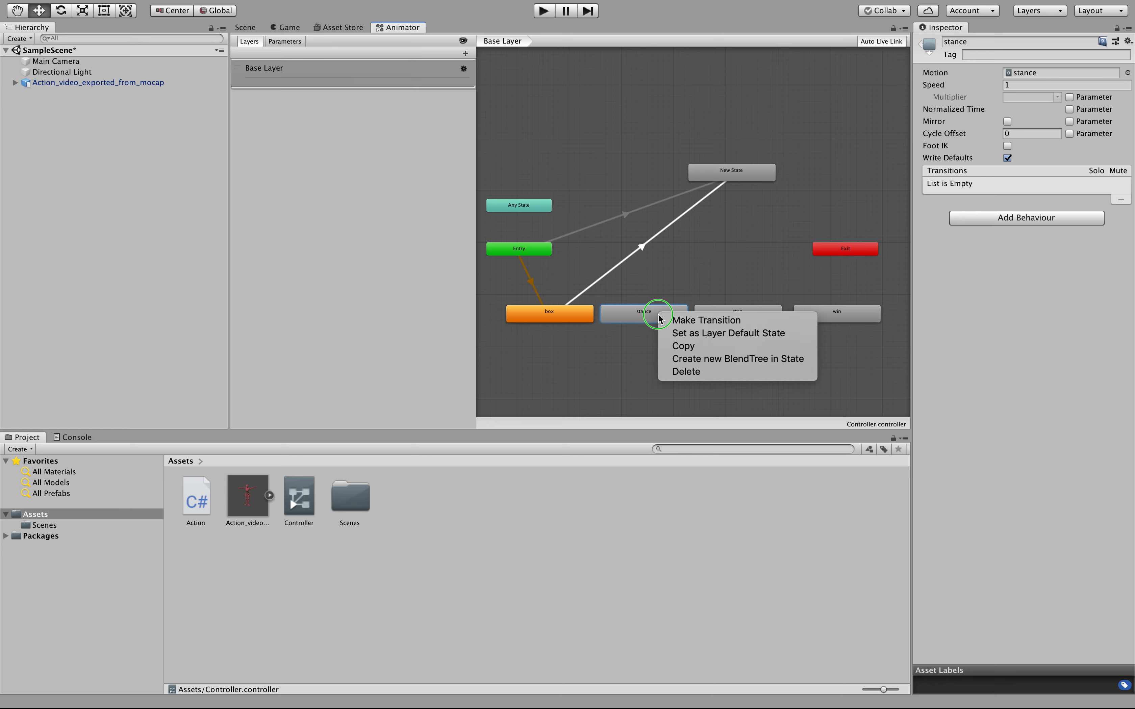
click(675, 321)
click(729, 177)
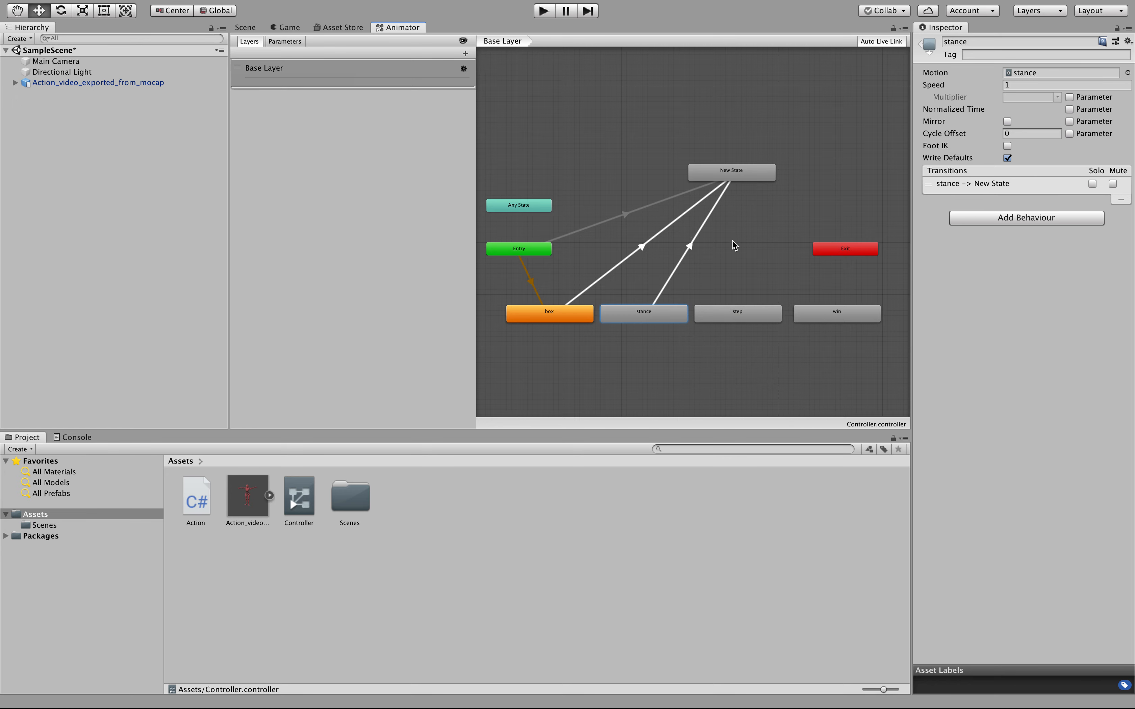
- Make transitions from the step state and the win state to New State
right_click(749, 315)
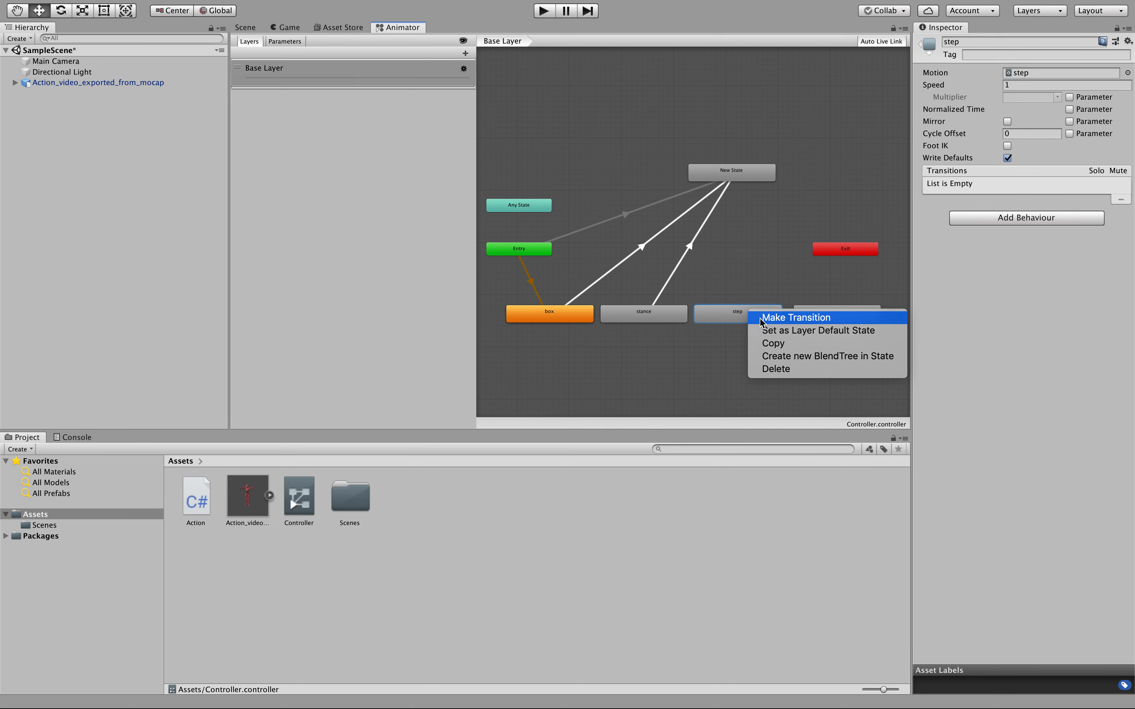
click(762, 318)
click(733, 177)
click(838, 320)
right_click(838, 322)
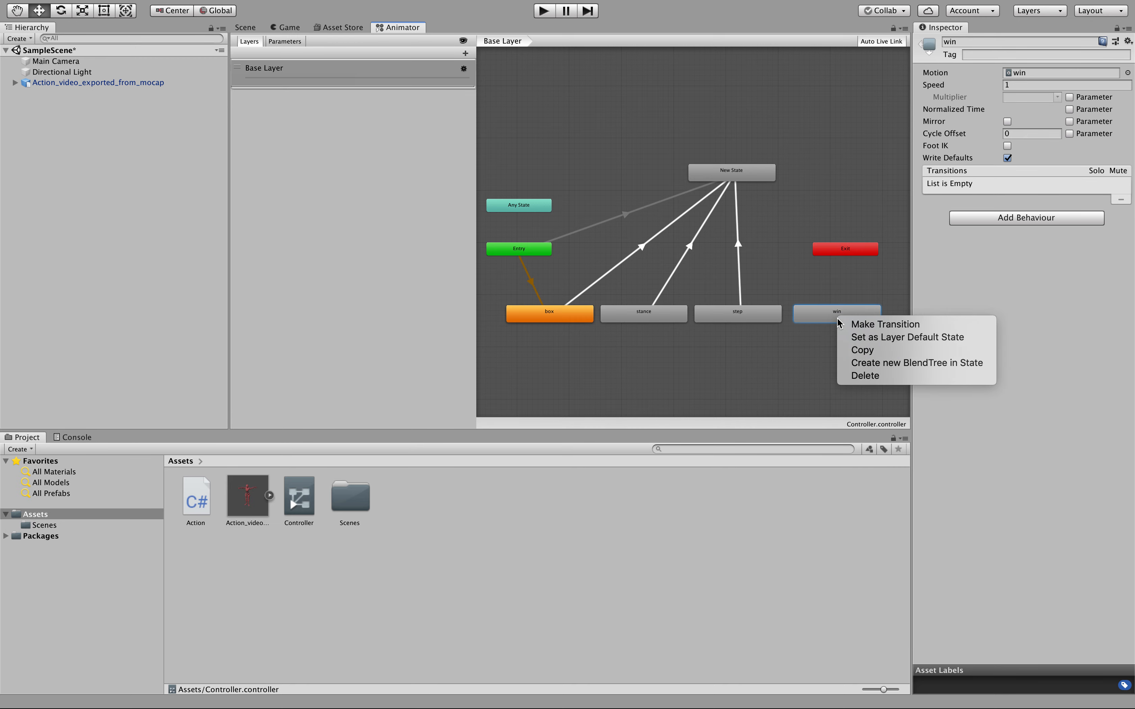
click(851, 324)
click(750, 176)
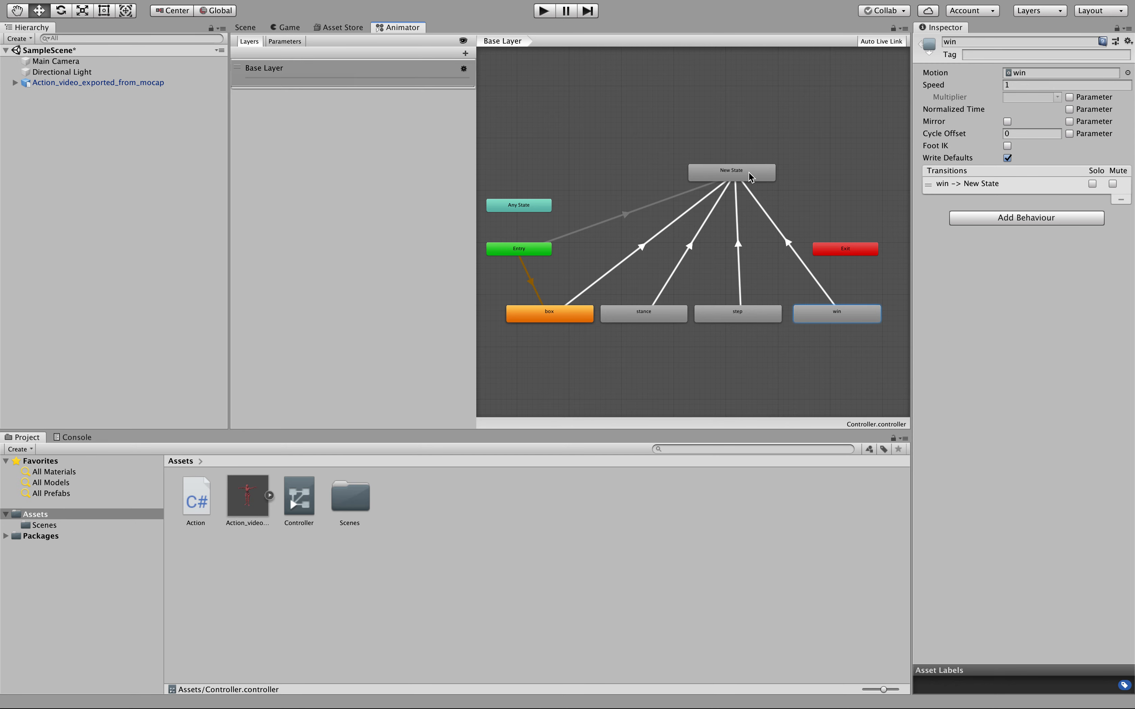
- Remove the Entry -> New State transition from the Entry node's transitions
click(527, 274)
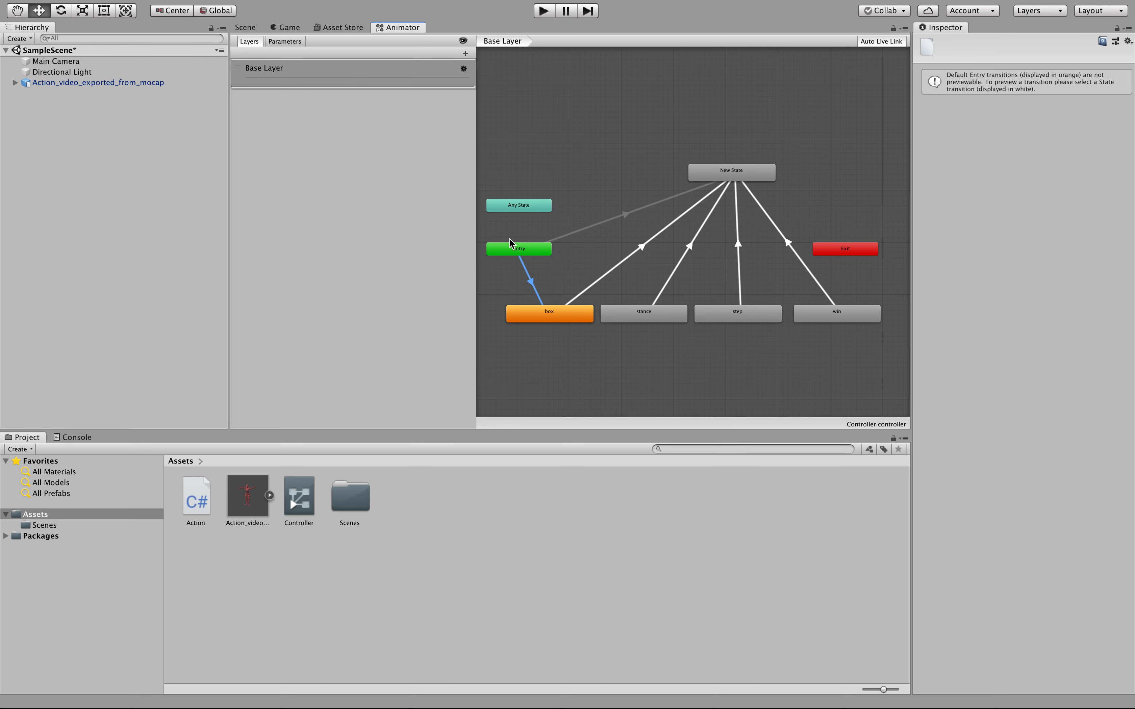
click(510, 251)
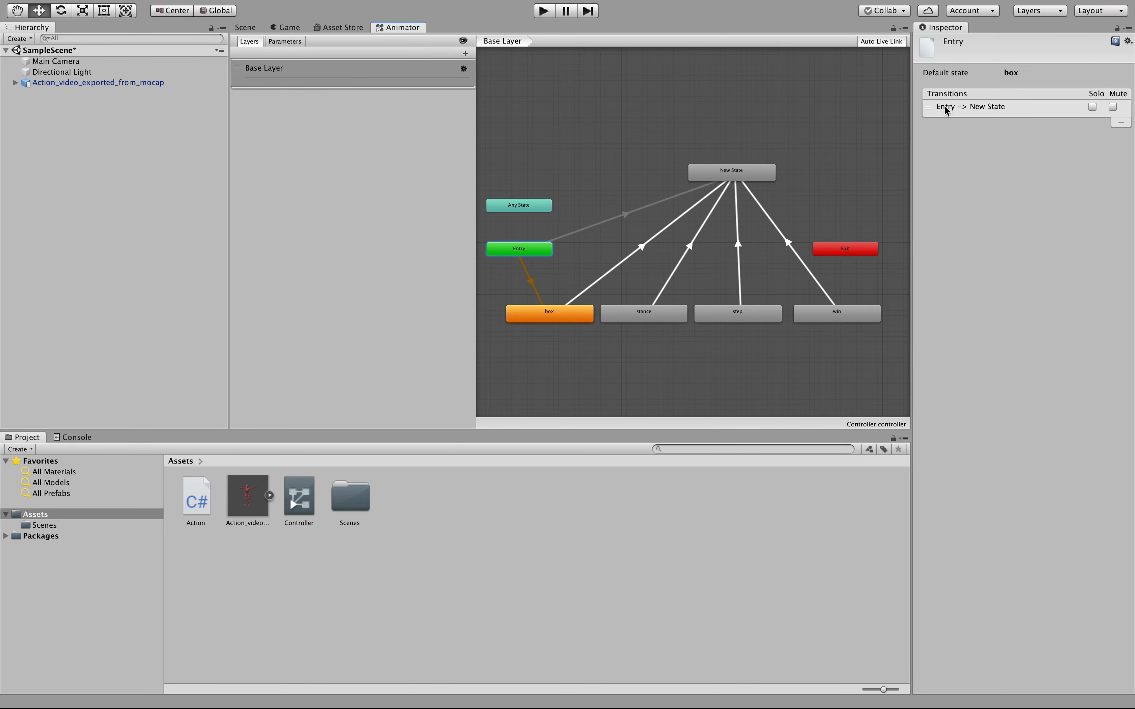
click(935, 106)
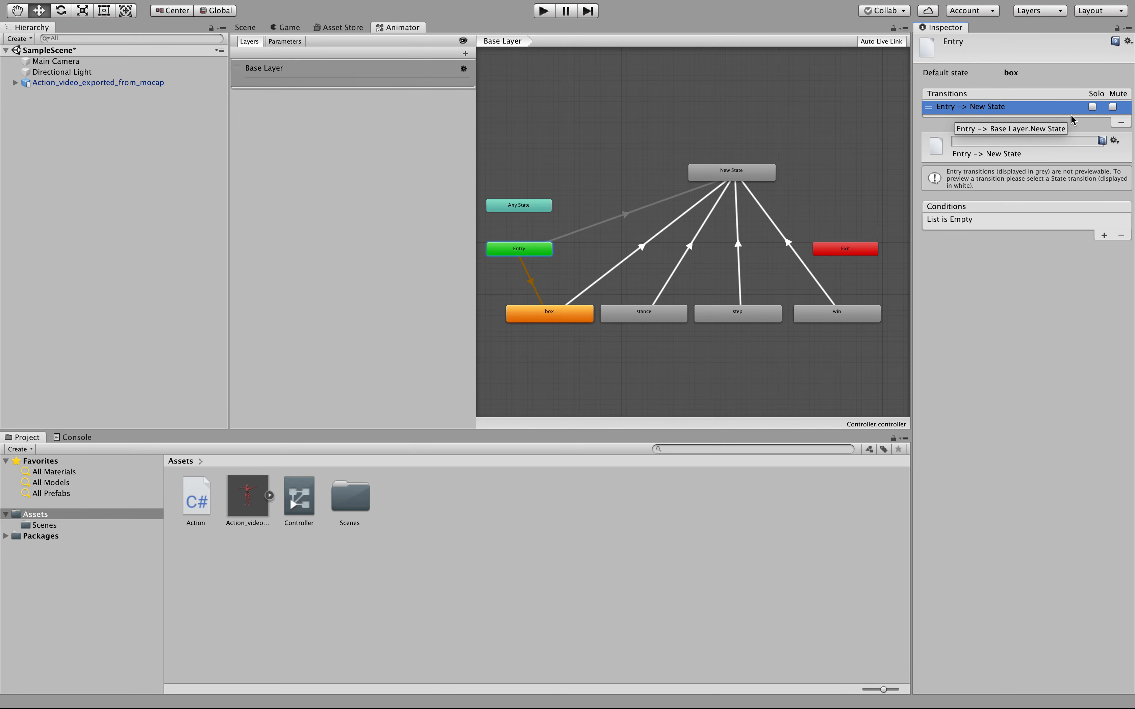
click(1120, 122)
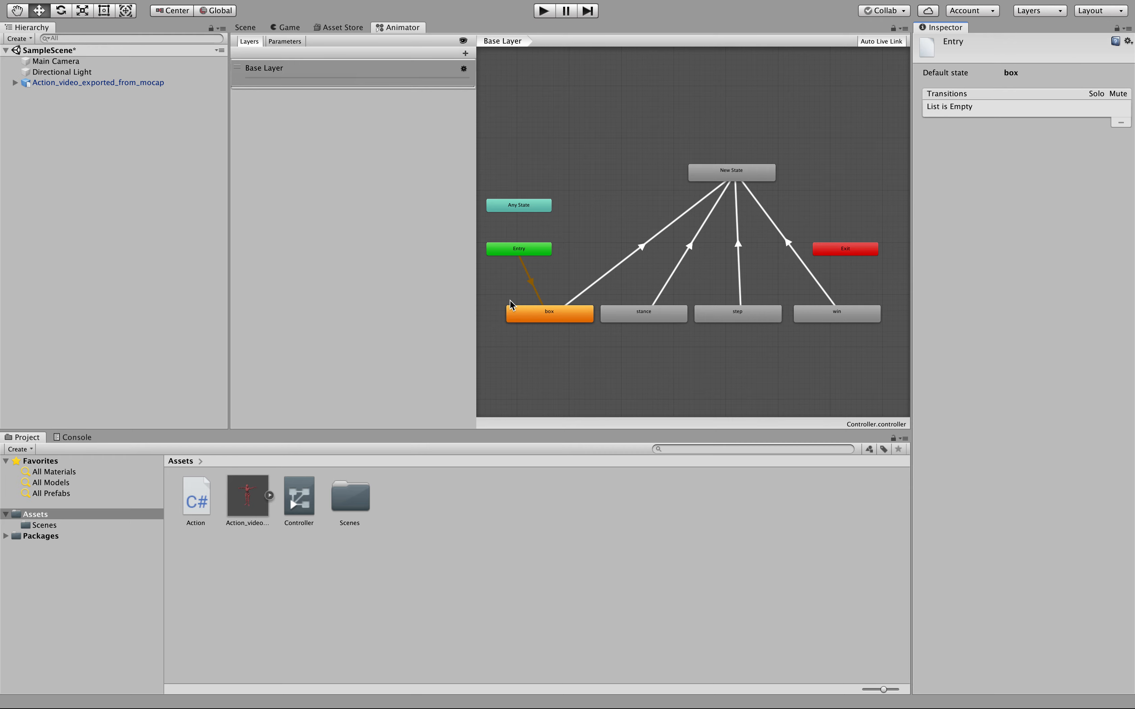
- Add a transition from the Entry node to New State again
click(547, 319)
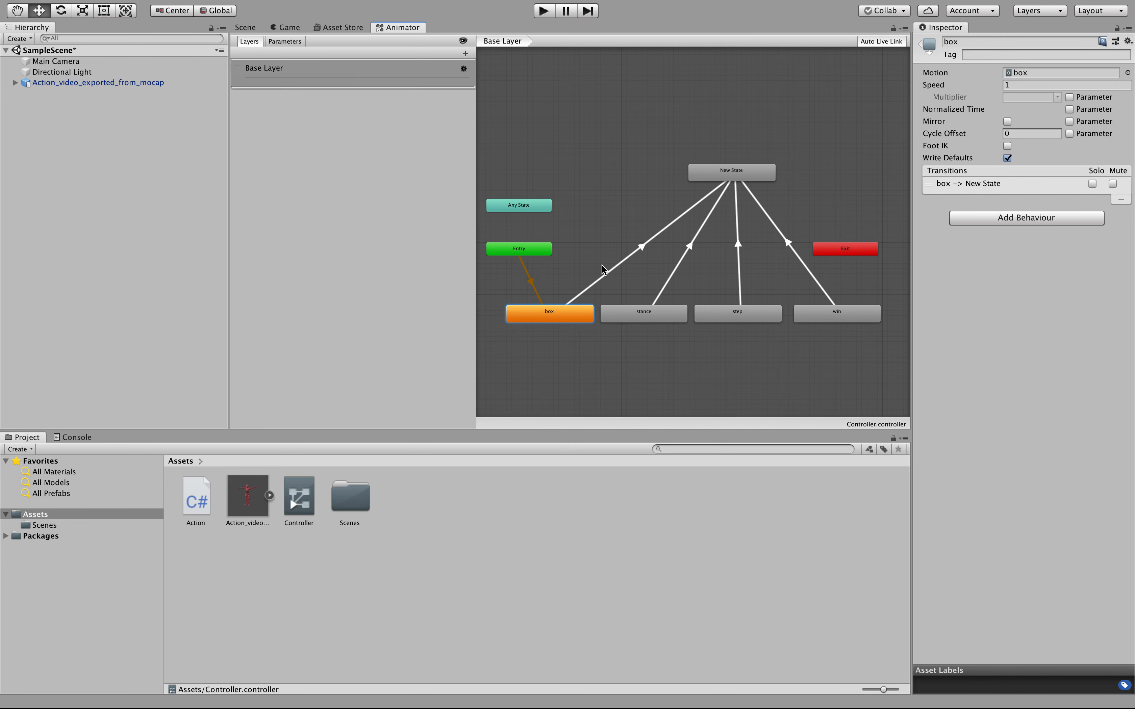
click(546, 247)
right_click(546, 248)
click(570, 251)
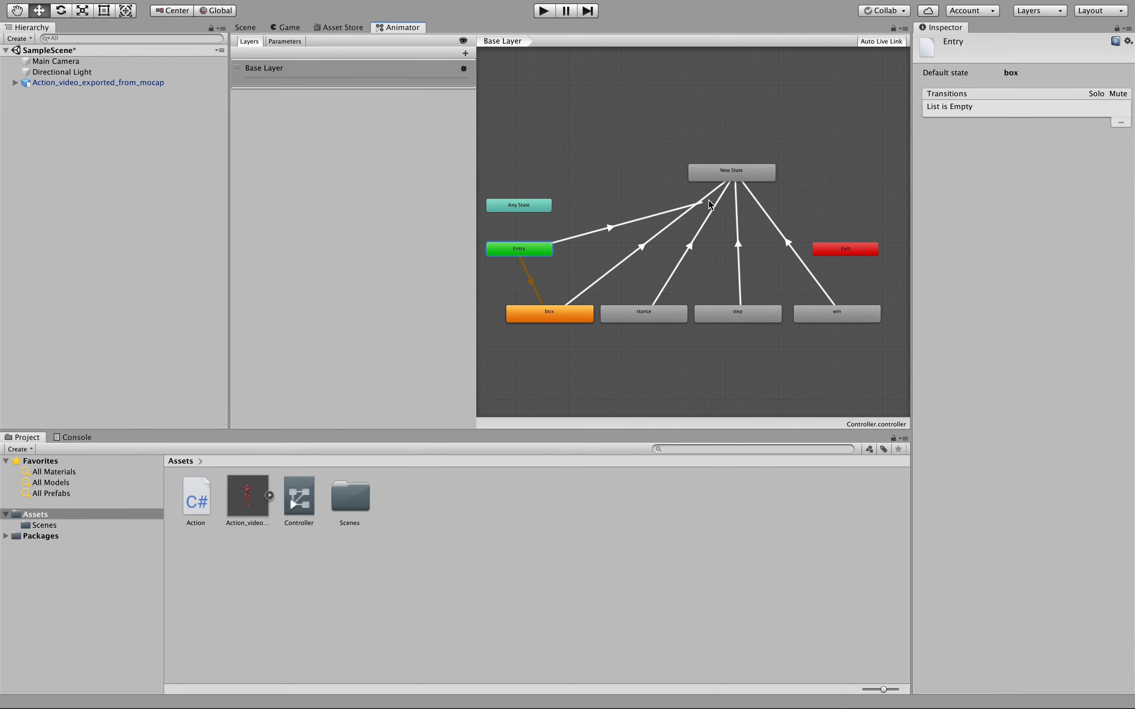
click(725, 173)
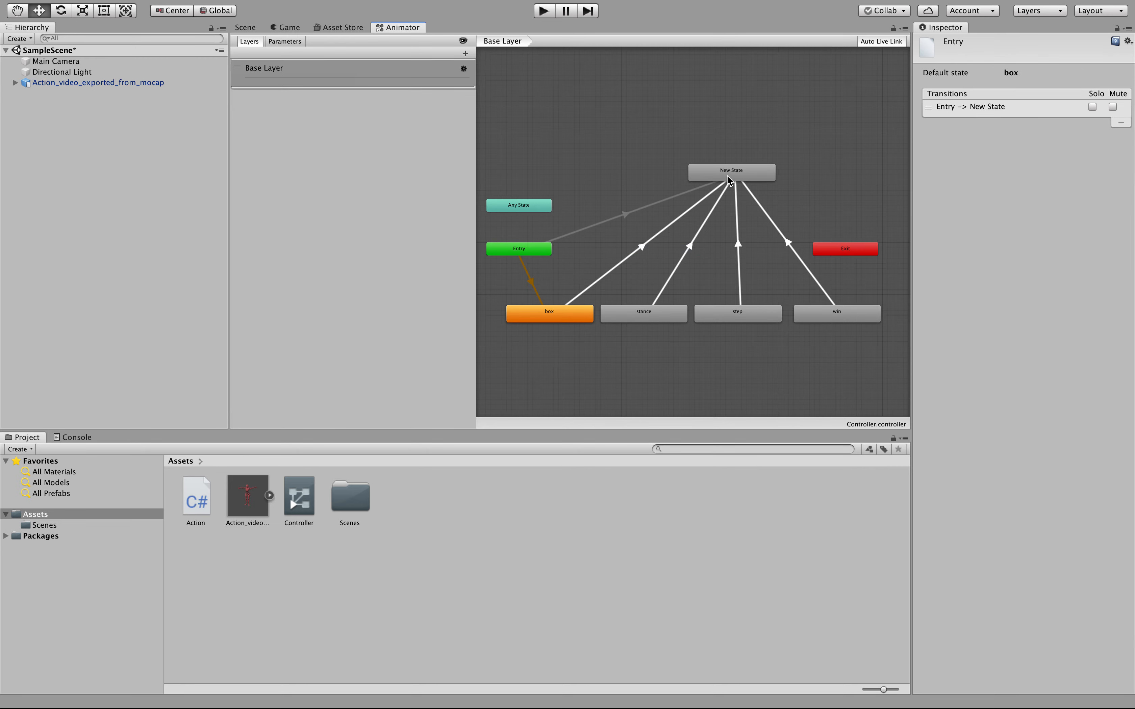
- Set New State as the layer default state in the Base Layer
click(727, 178)
right_click(728, 179)
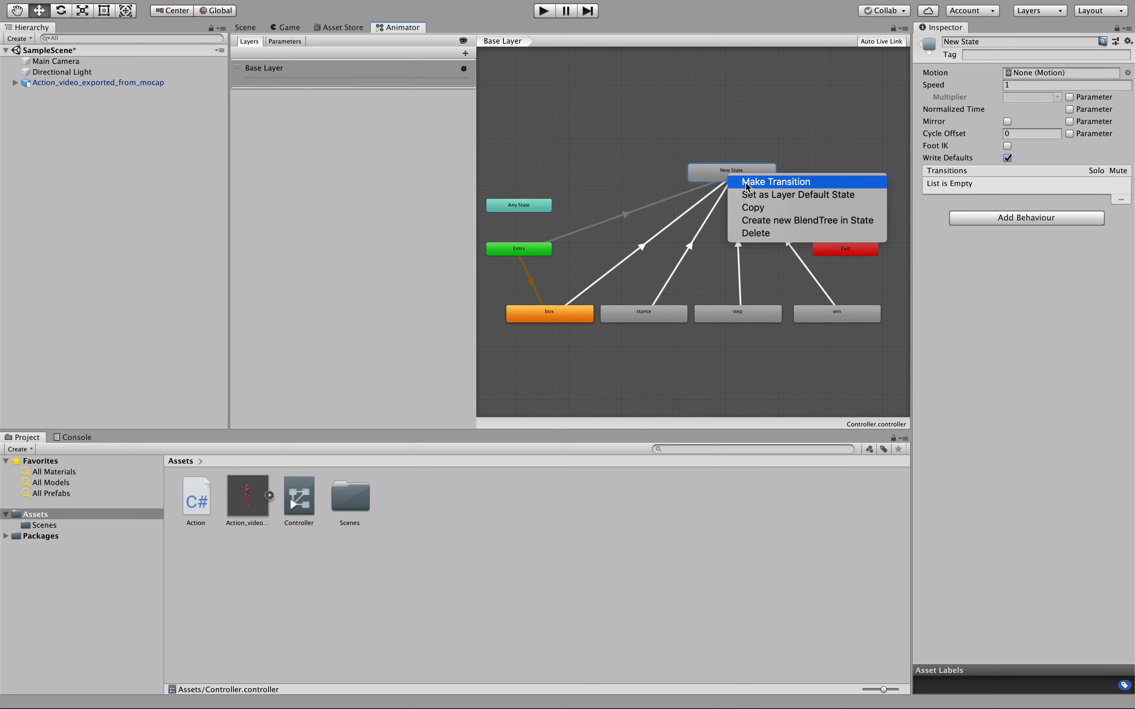
click(748, 196)
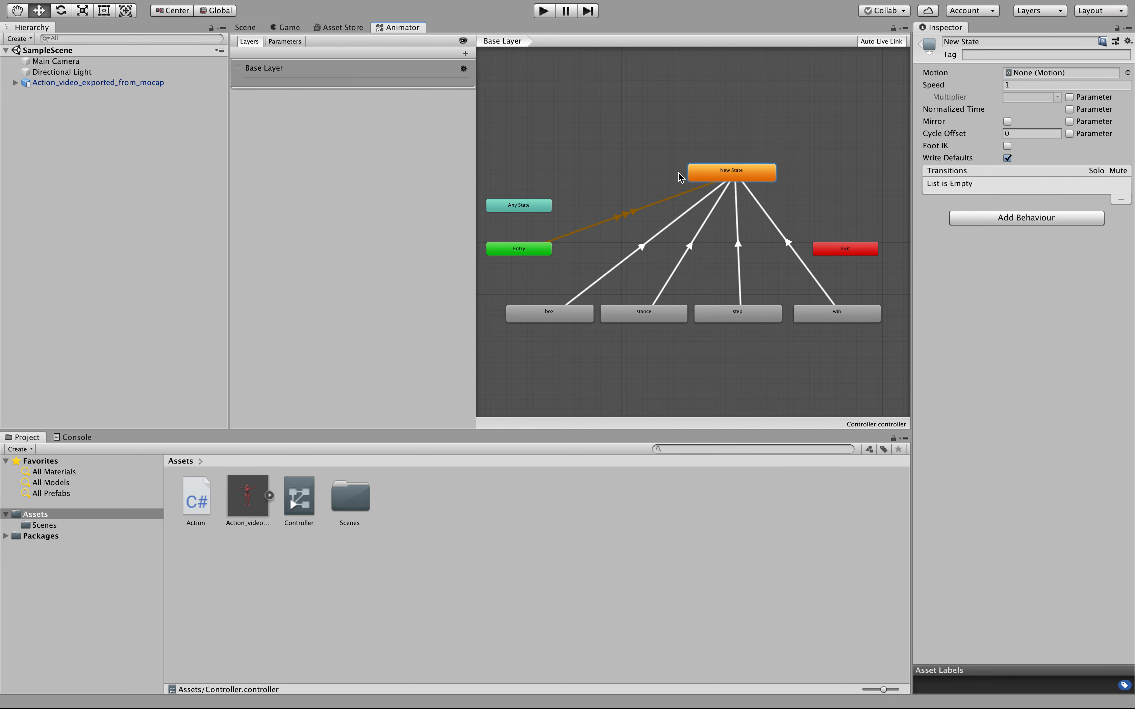
- Play-test the scene in the Game view, stop it and return to the Scene view
click(89, 438)
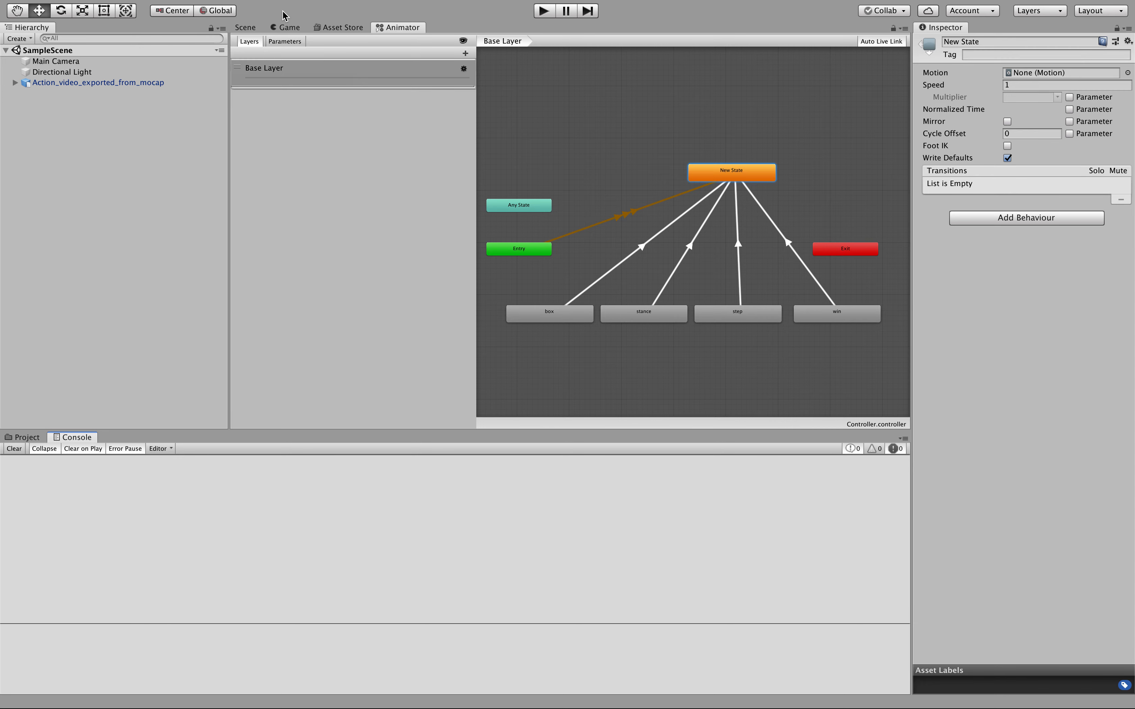
click(281, 31)
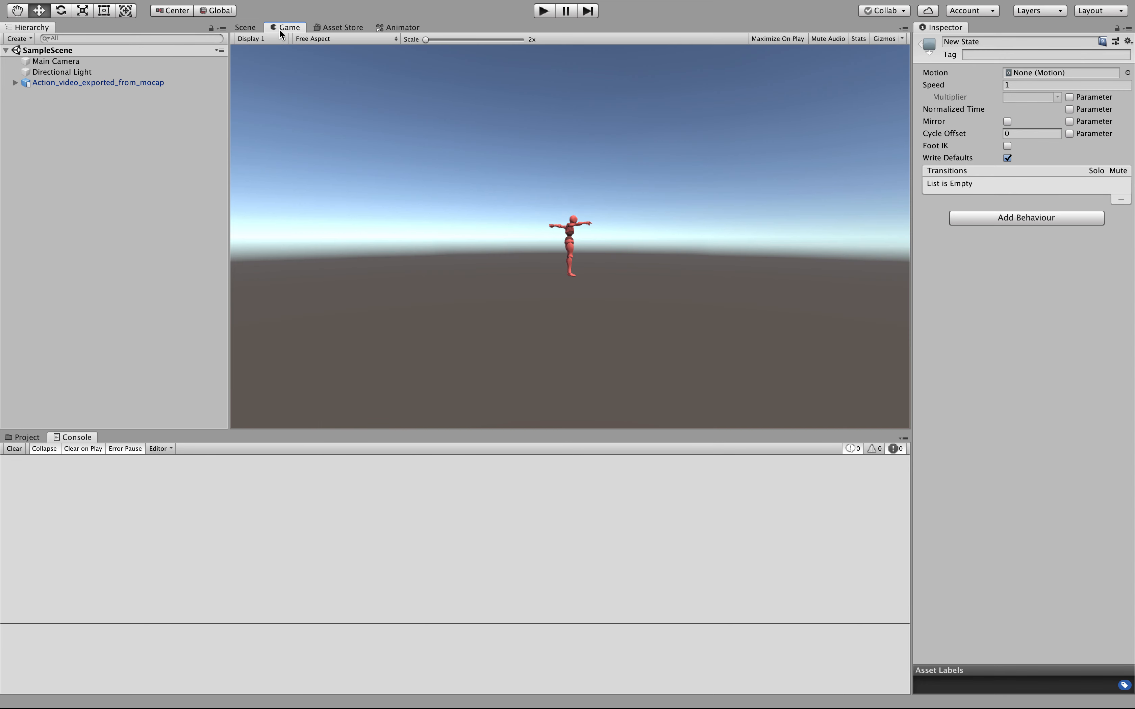
click(542, 14)
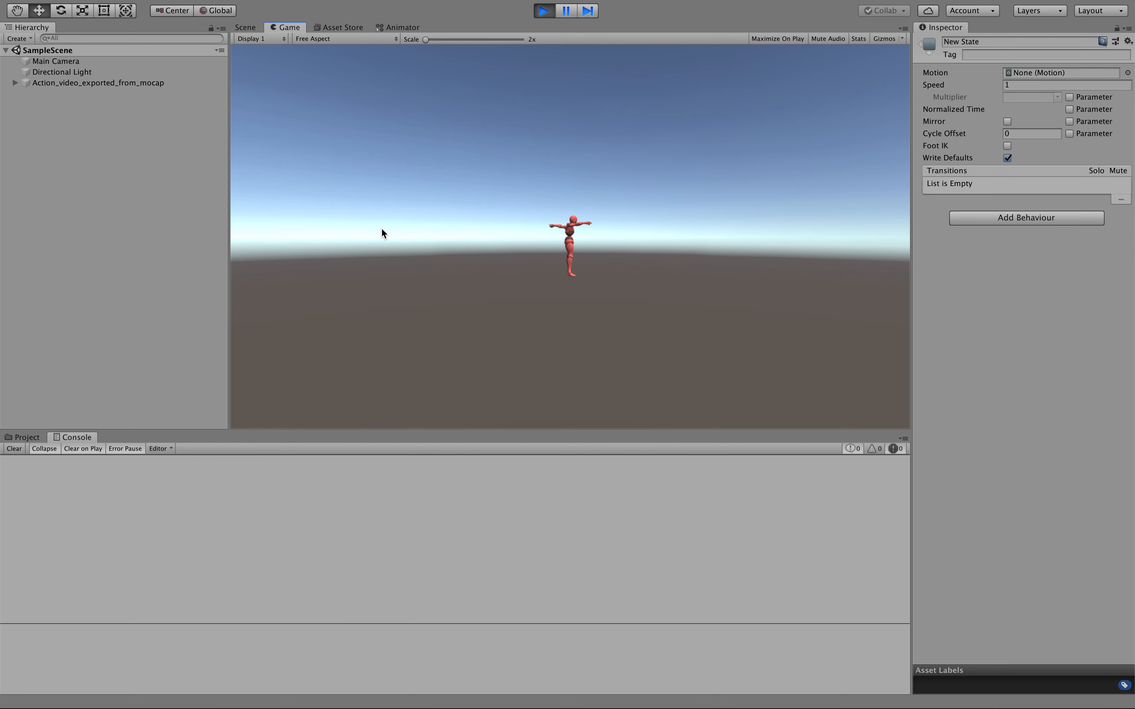
click(544, 11)
click(397, 27)
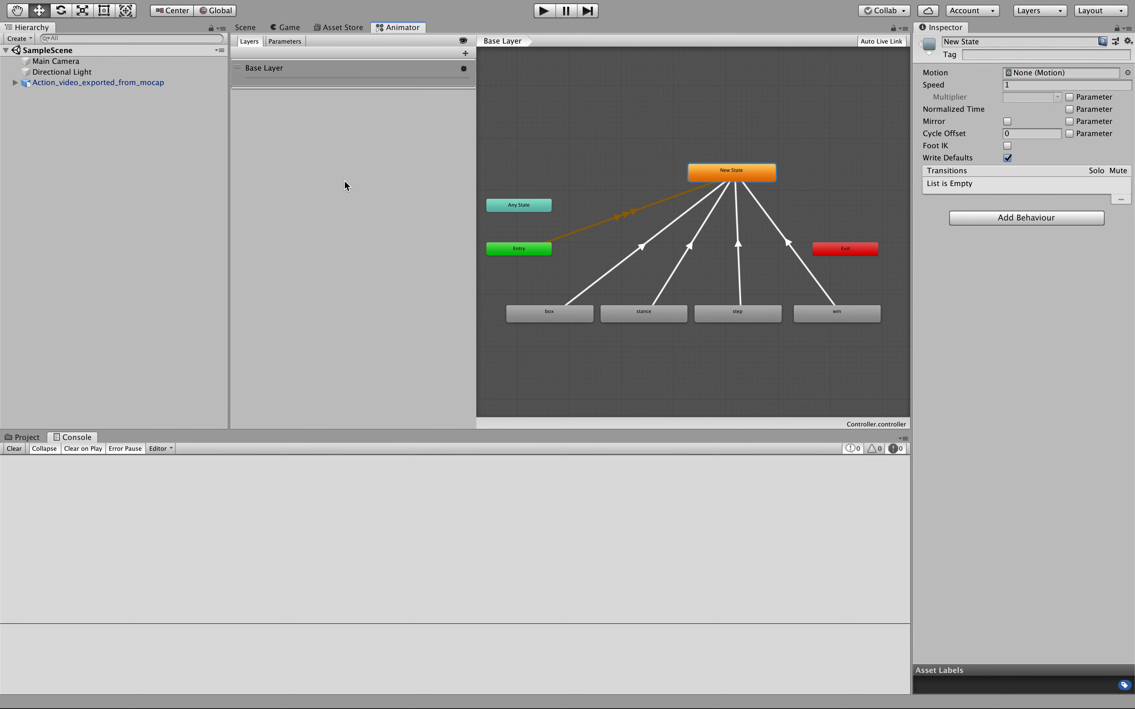
click(249, 29)
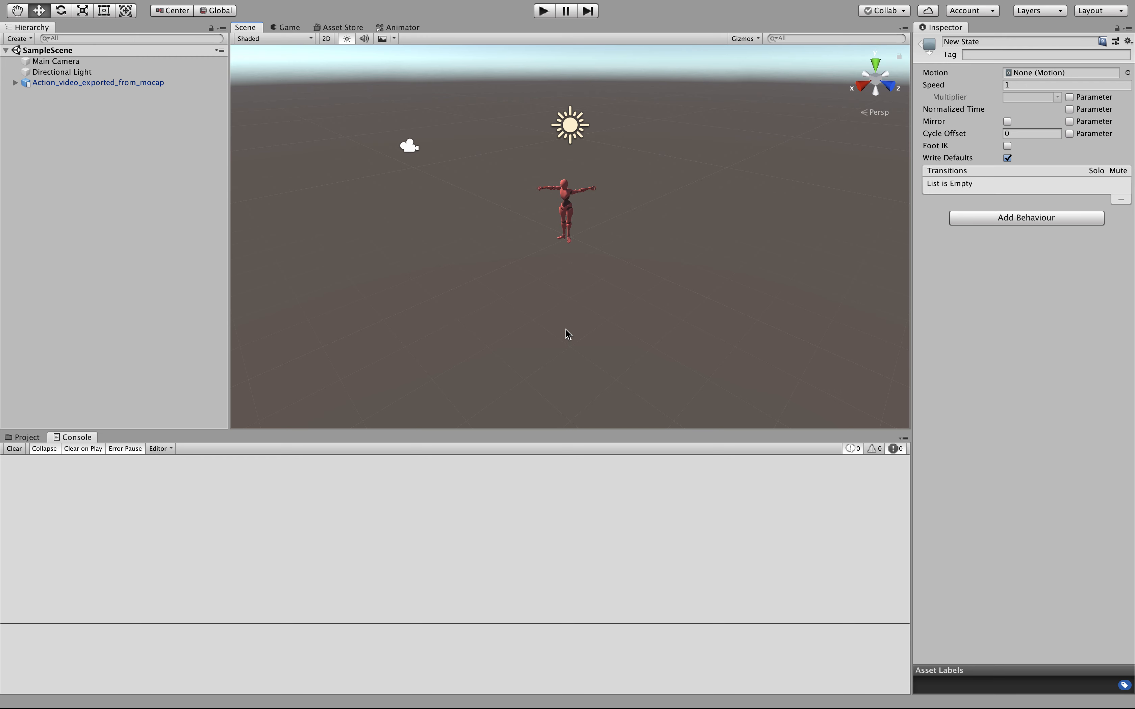
- Open the build settings and choose the PC, Mac & Linux Standalone platform with Mac OS X as the target platform
mouse_move(320, 1)
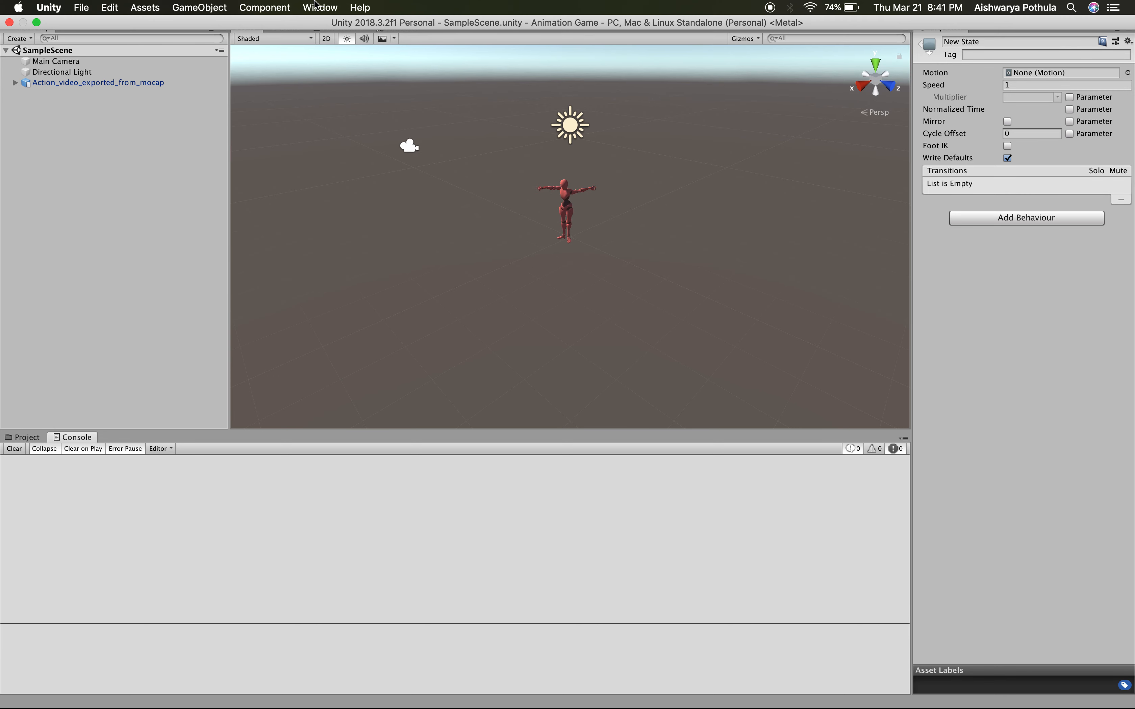
click(137, 140)
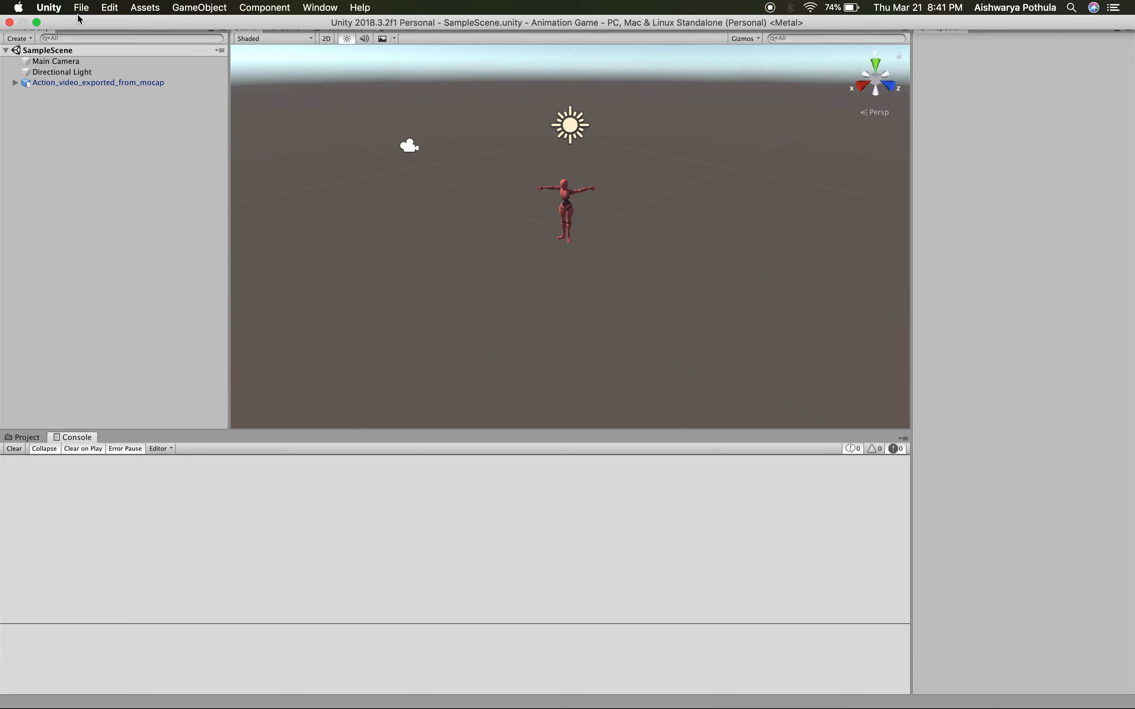
click(81, 7)
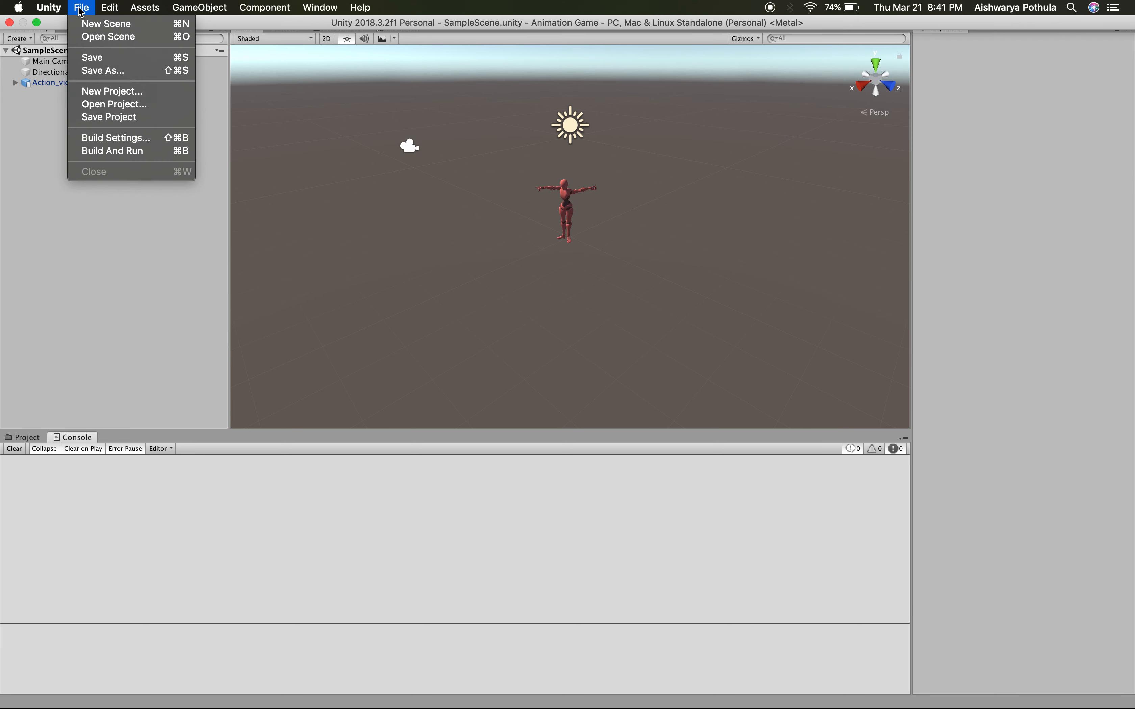
click(113, 138)
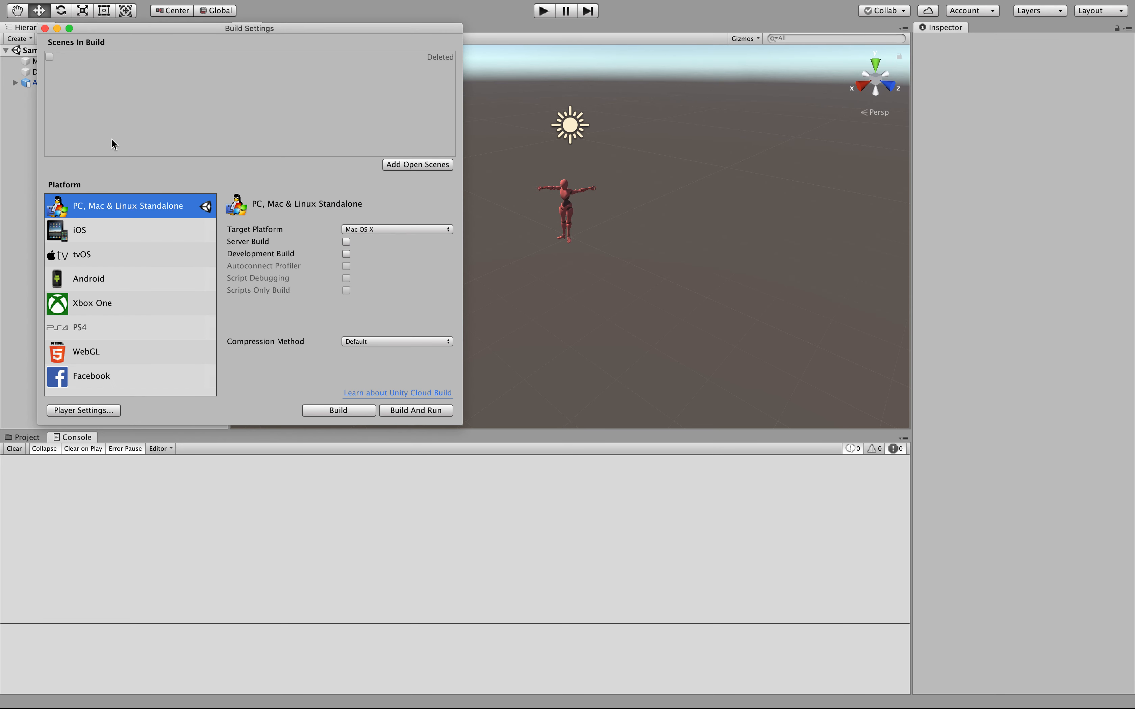
click(101, 230)
click(101, 261)
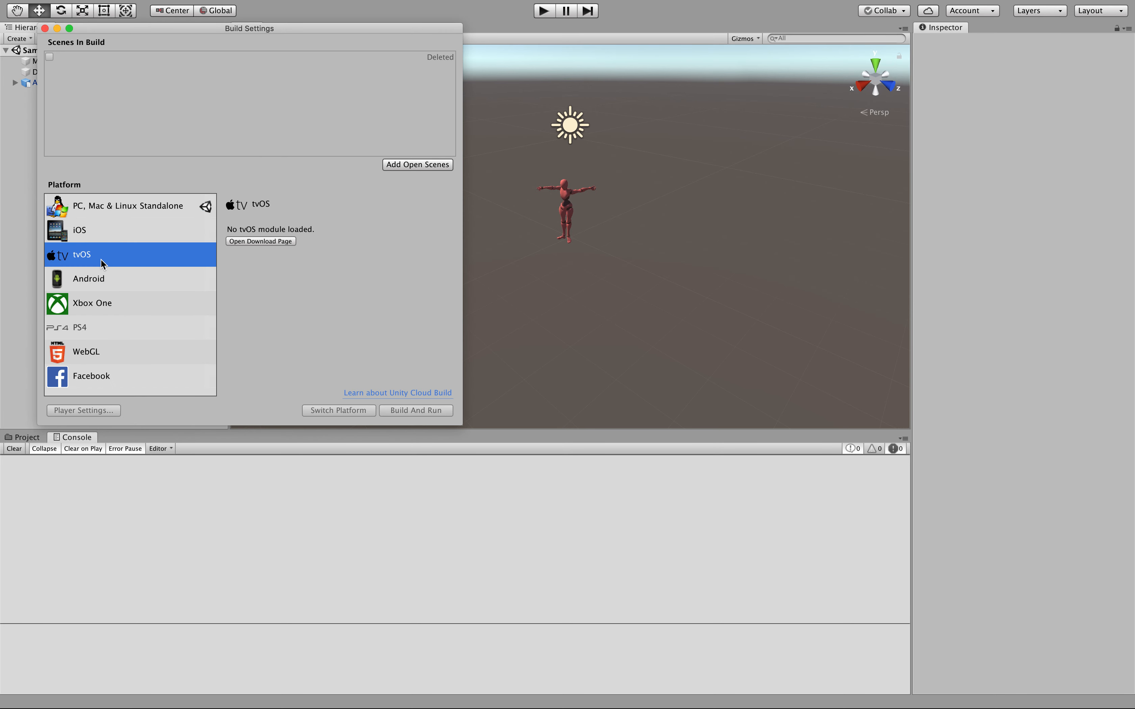
click(103, 304)
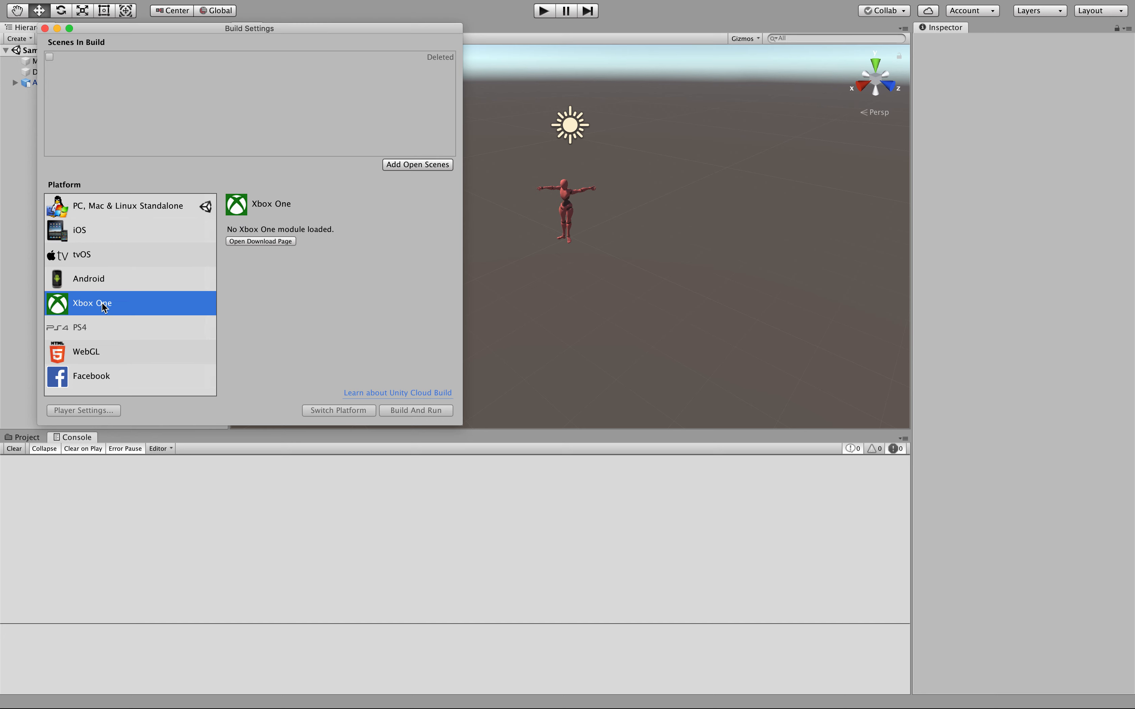
click(109, 208)
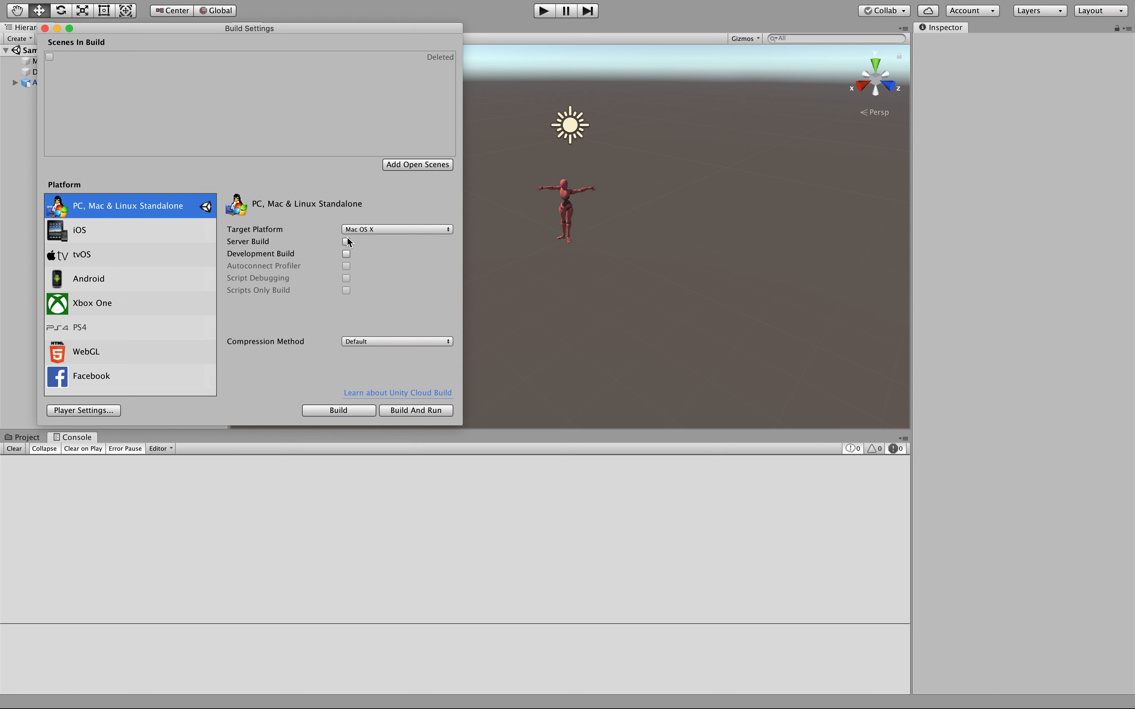
click(377, 230)
click(380, 230)
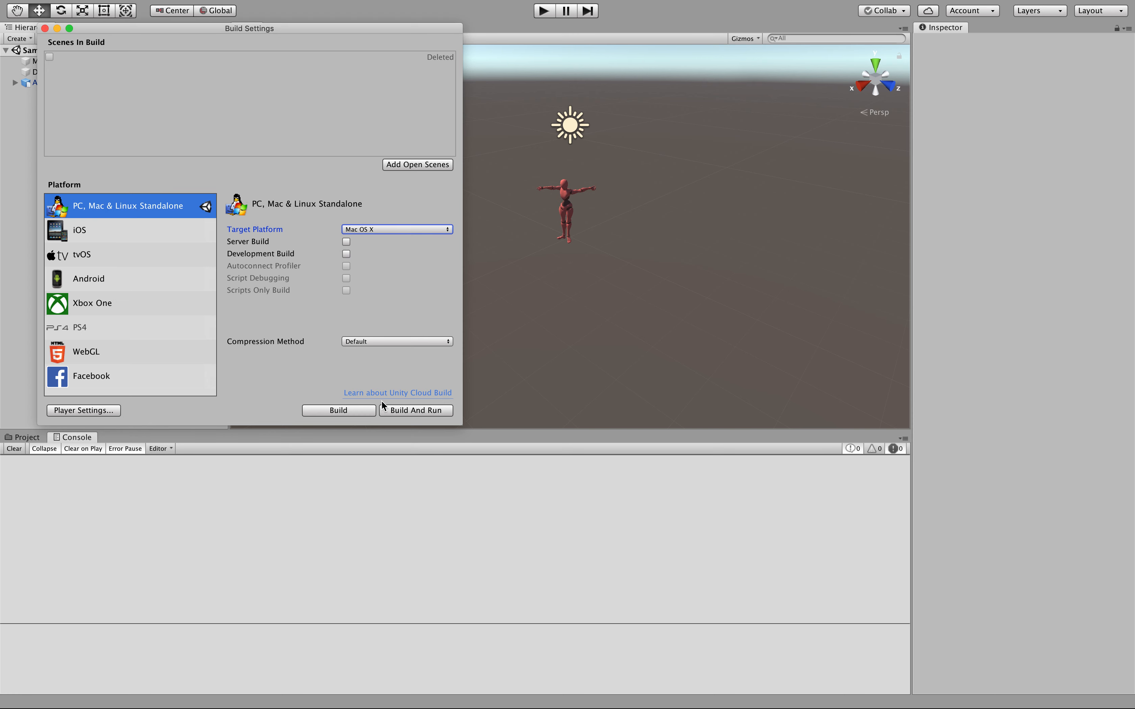
- Build the game under the name Animation Game, saving it in the game folder
click(338, 410)
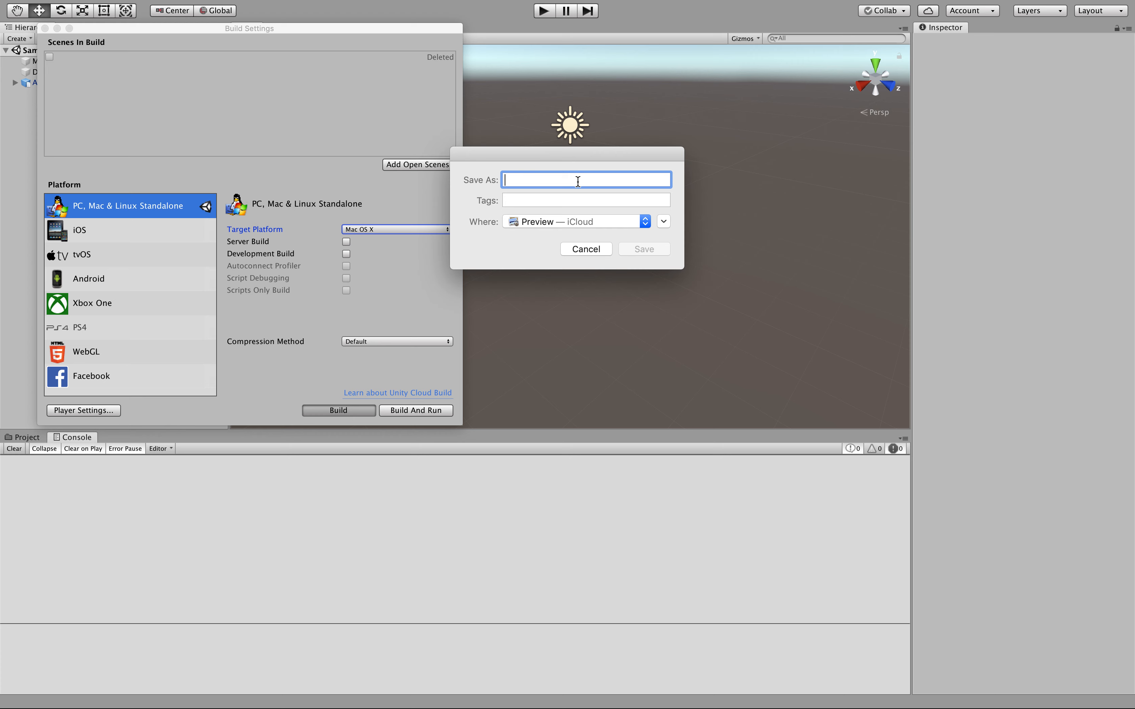
text(Anima)
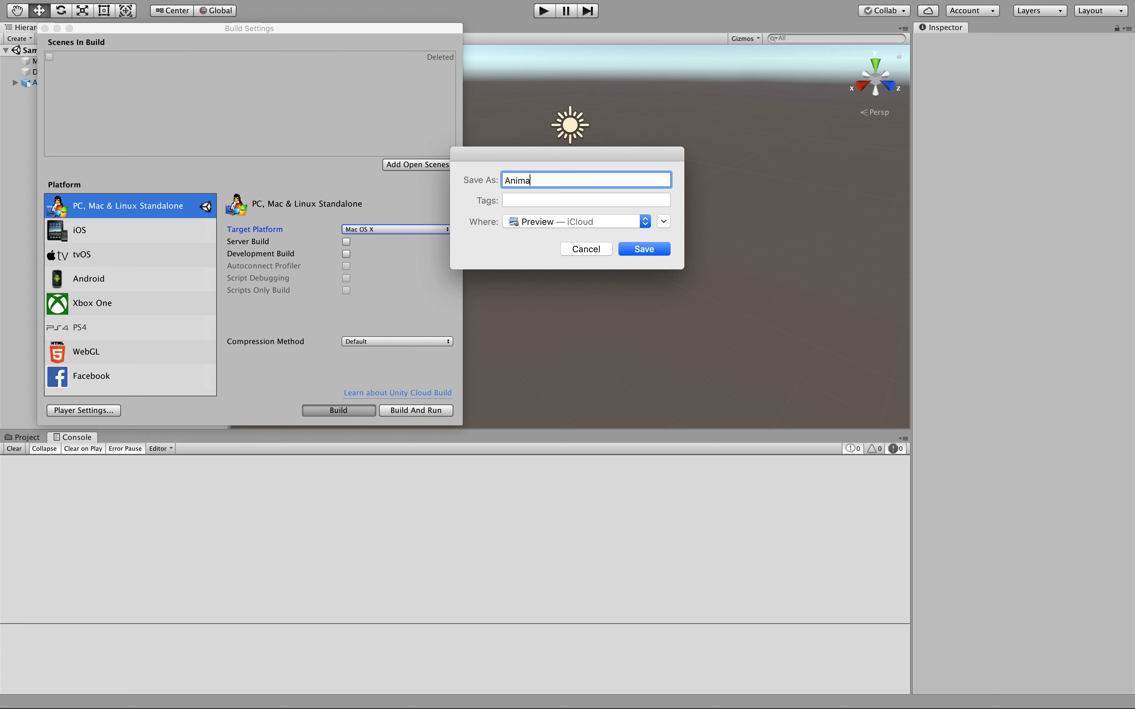
text(tion Game)
click(646, 219)
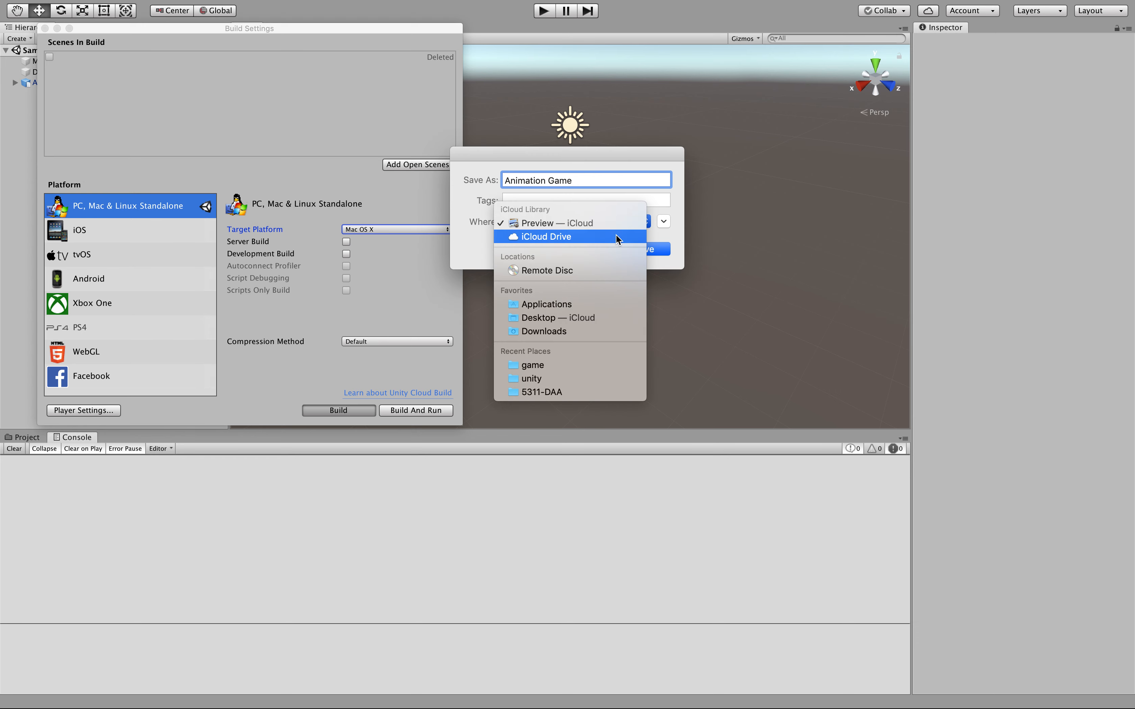
click(535, 368)
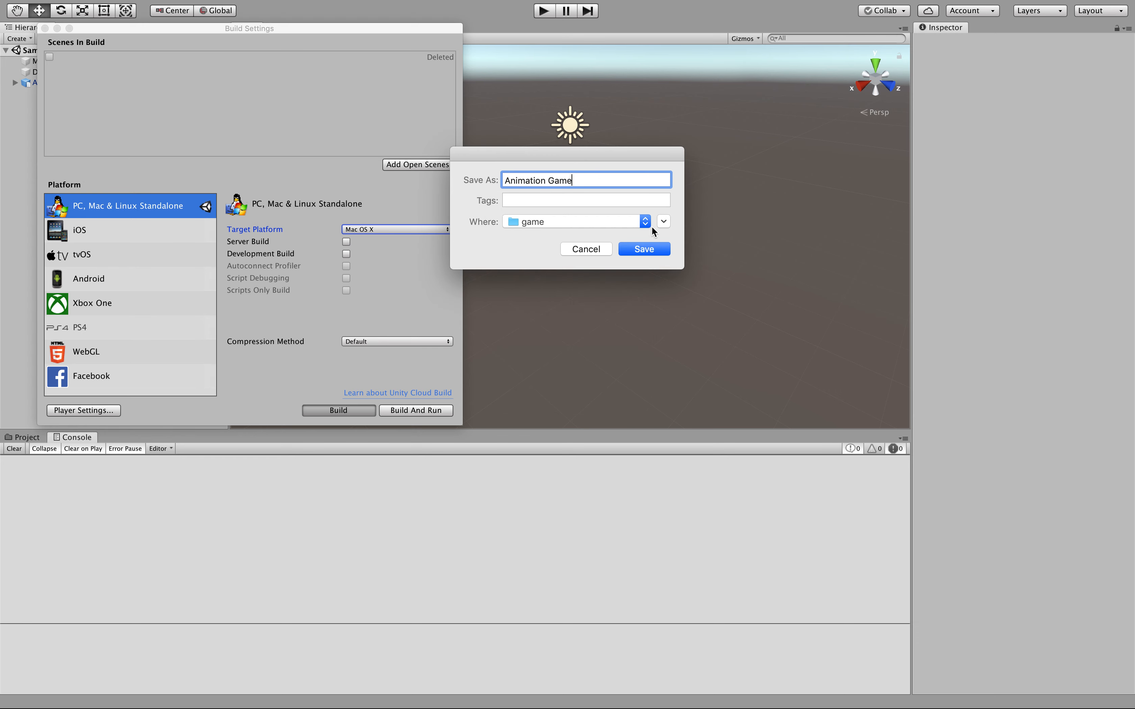
click(640, 249)
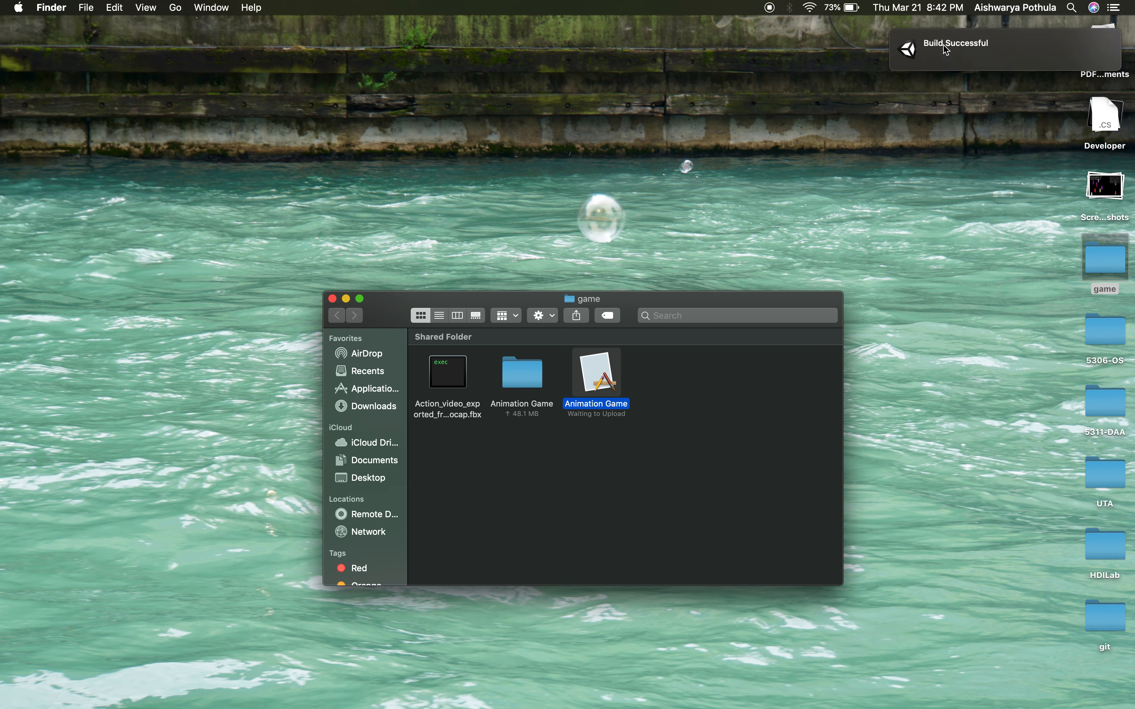
- In Finder, launch the built Animation Game application from the game folder to test it, and close it again
click(674, 443)
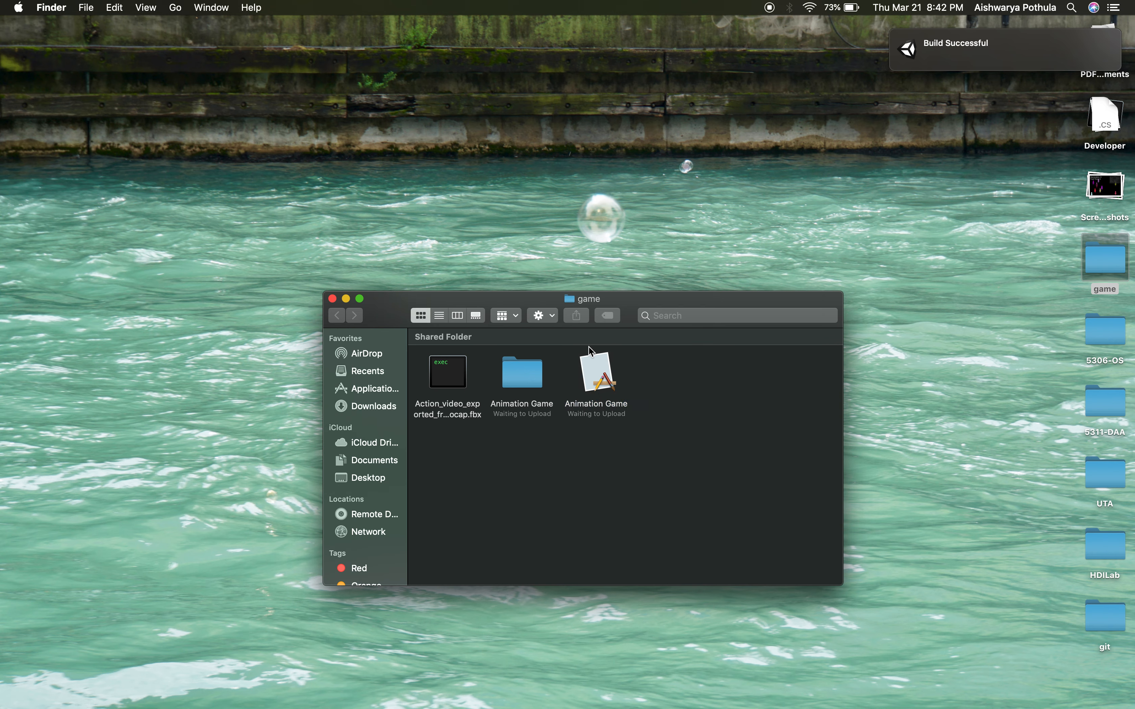
double_click(604, 385)
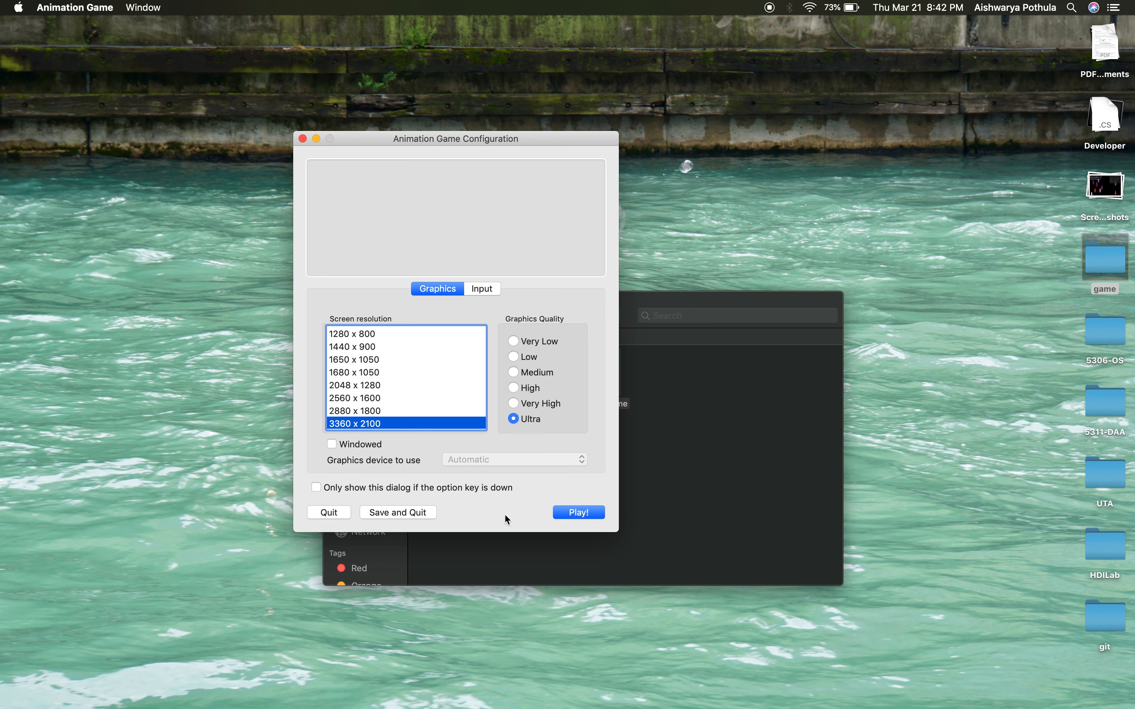
click(580, 513)
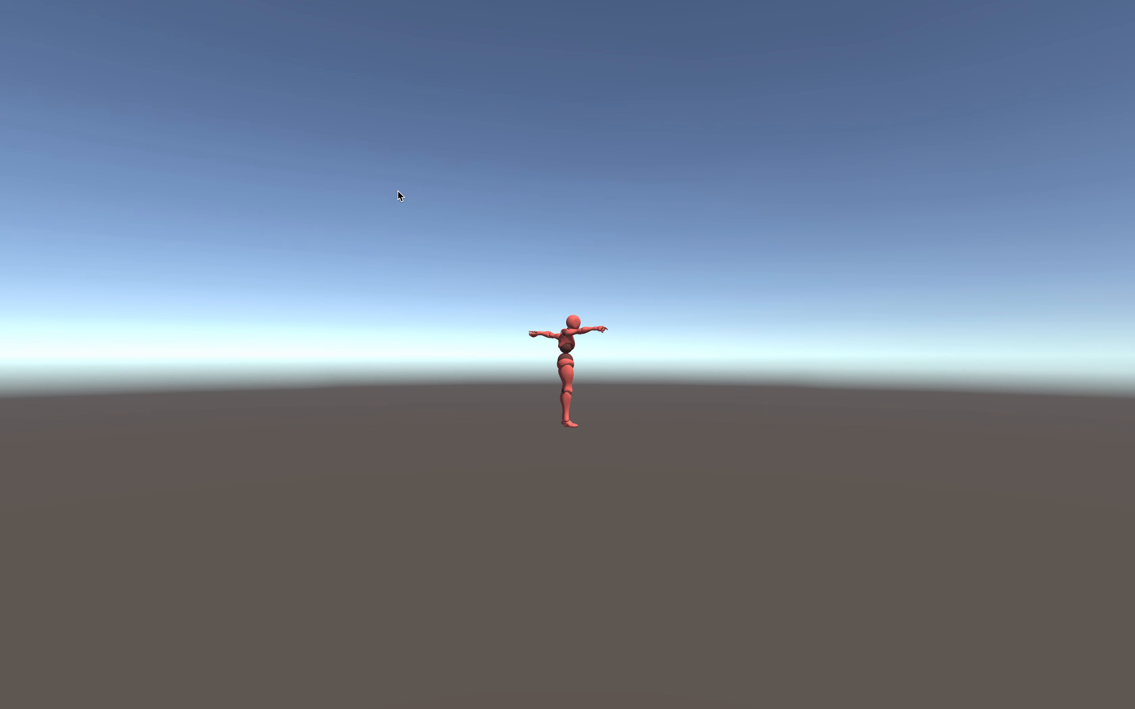
key(ctrl+Up)
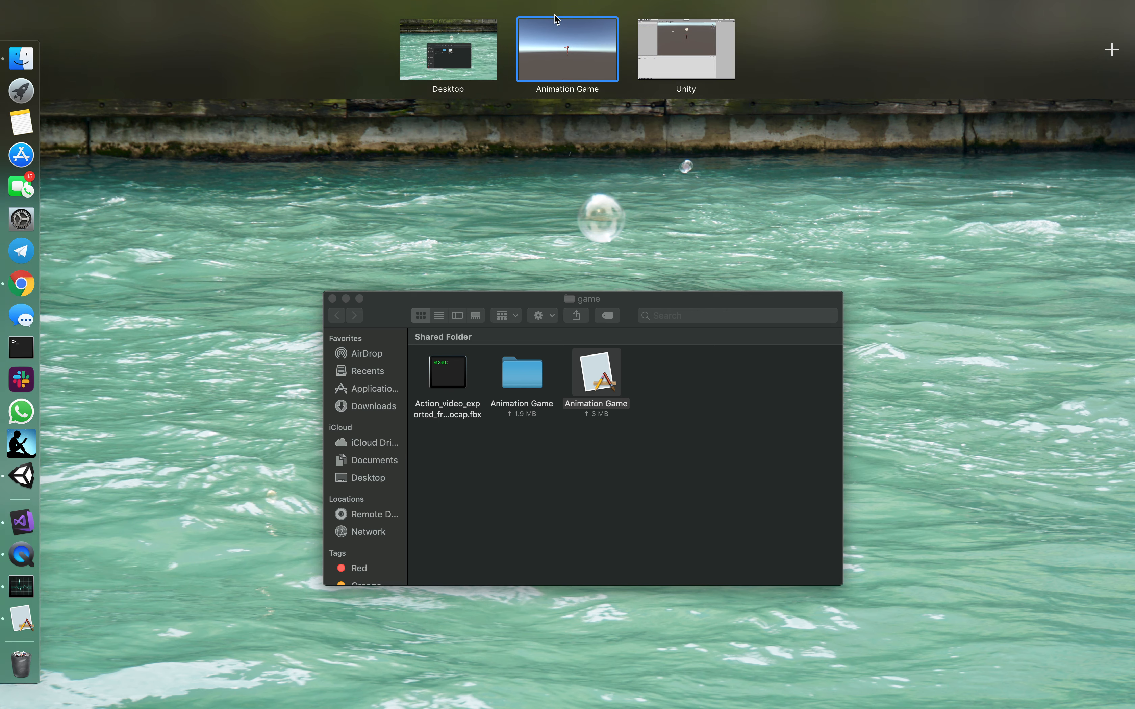
click(535, 33)
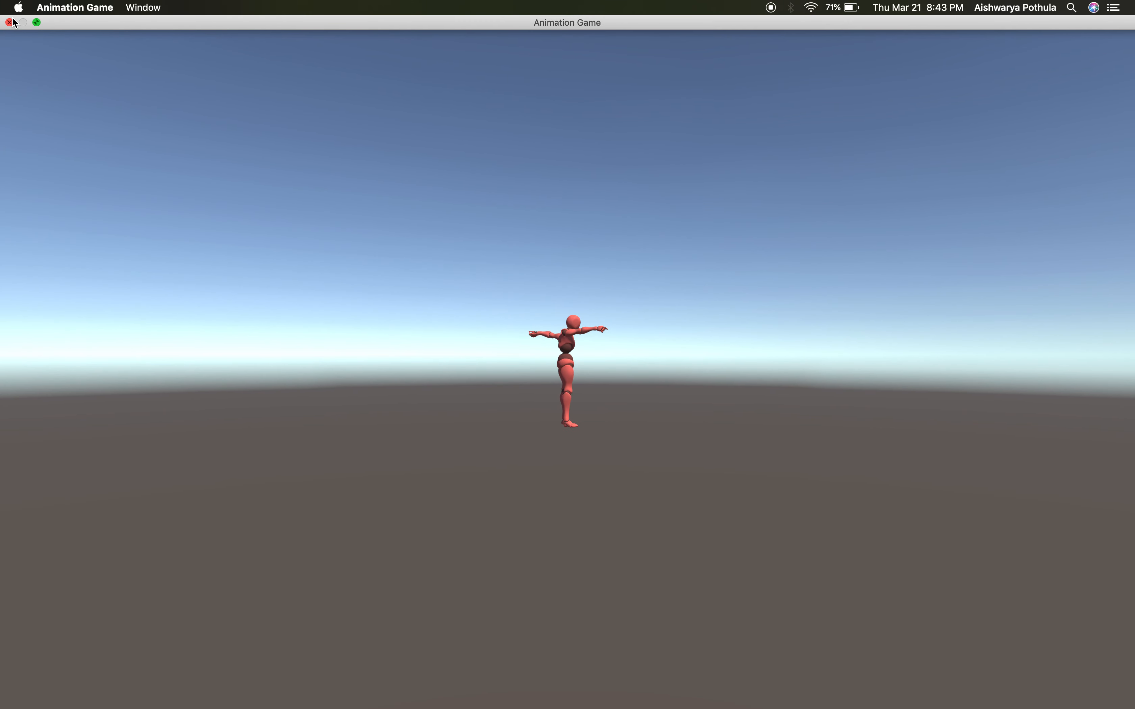
click(9, 23)
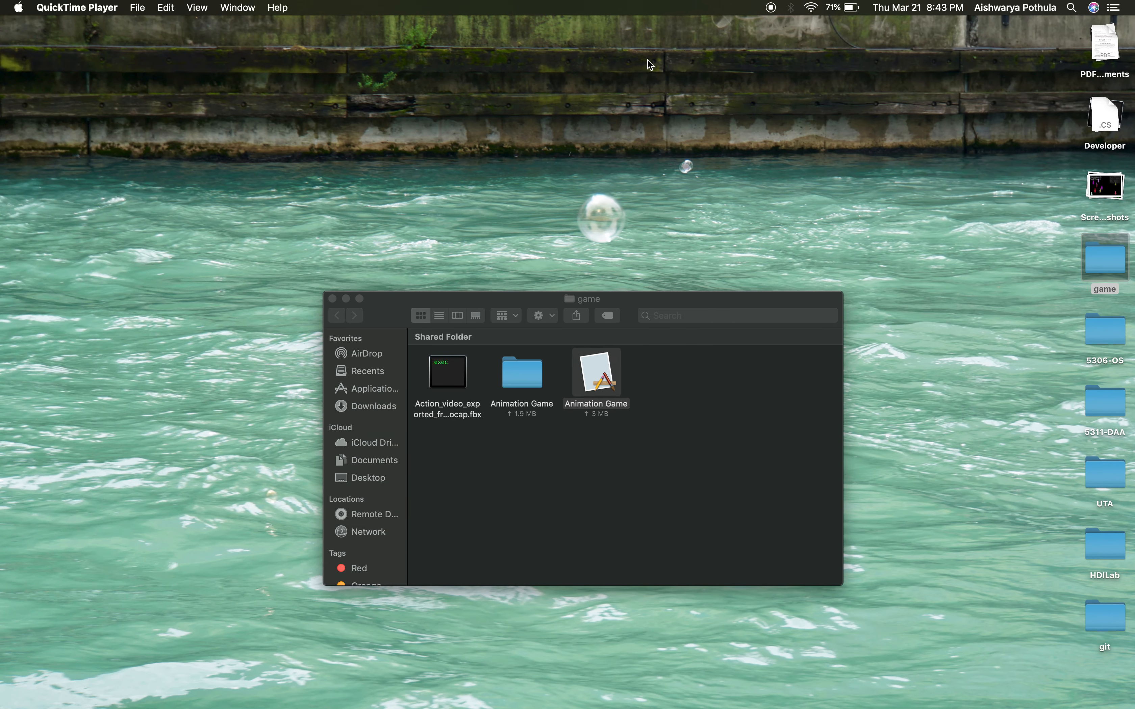